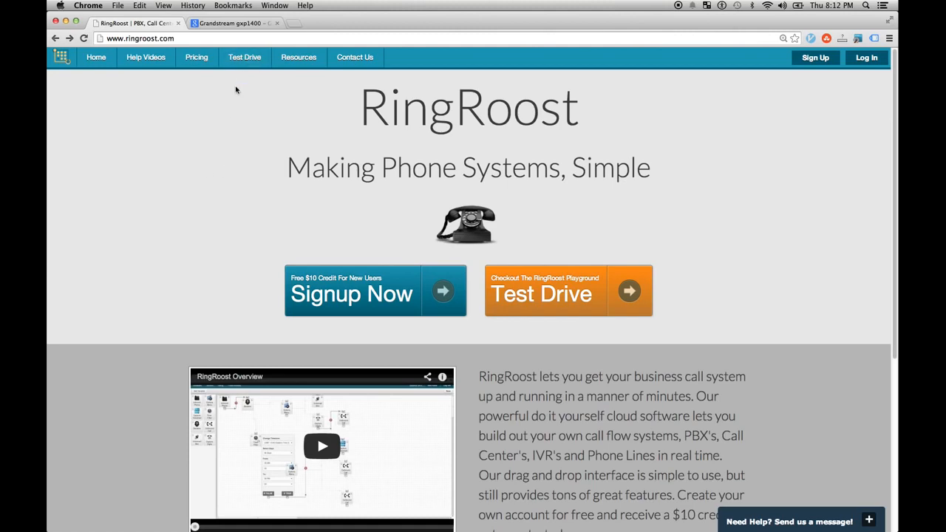
- Check the Grandstream GXP1400 product page, then return to the RingRoost home page
left_click(236, 24)
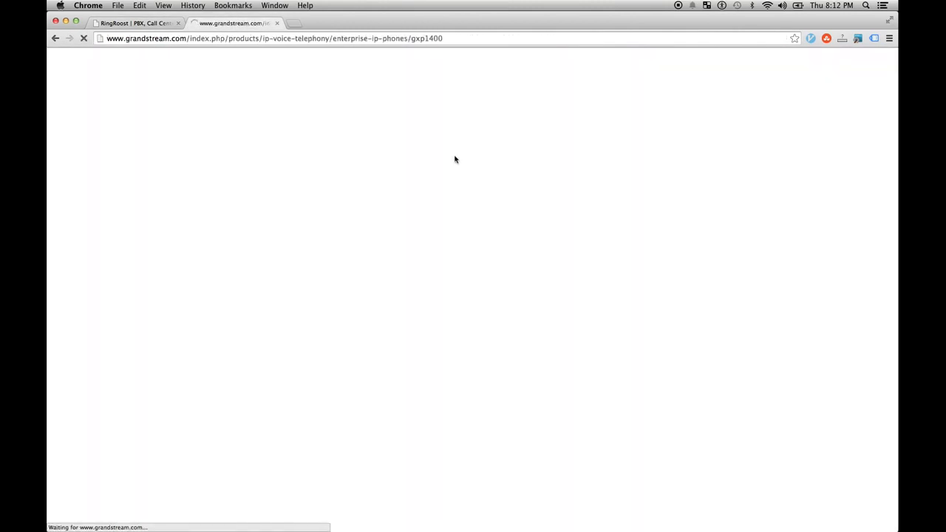
key("super+equal")
key("super+equal")
key("super+equal")
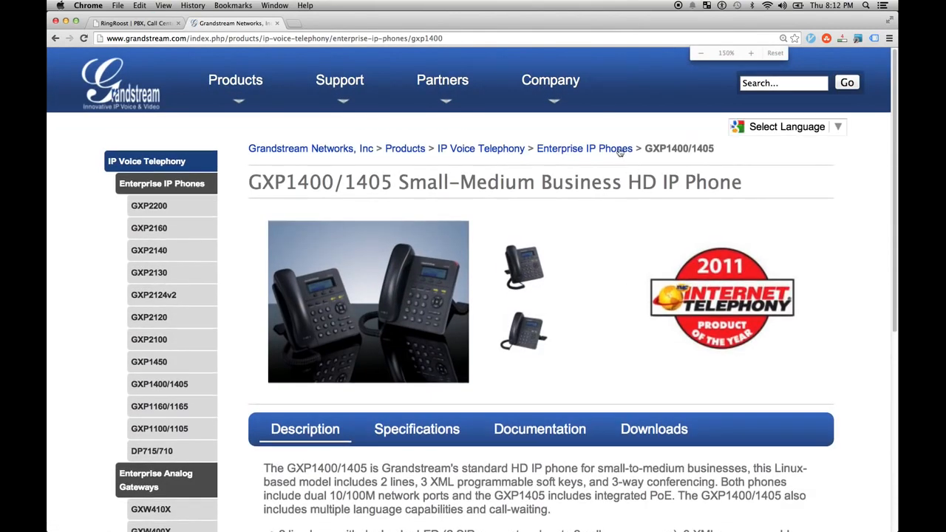
left_click(55, 37)
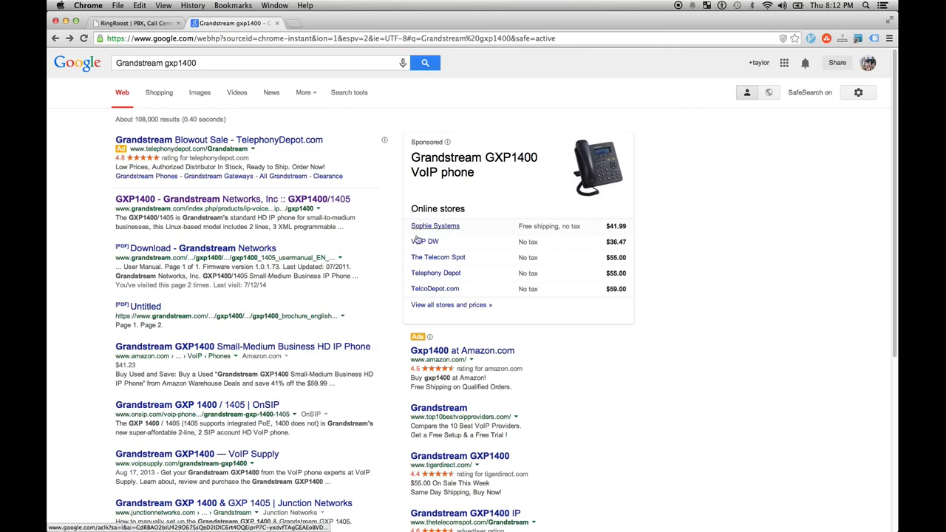
left_click(143, 22)
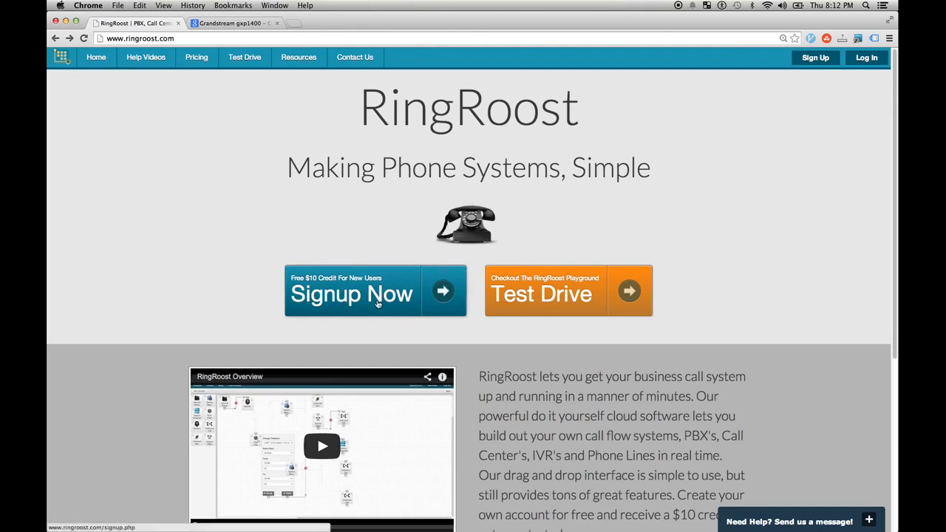
- Open the signup form and enter the name 'testaccount' and a matching Gmail address
left_click(348, 292)
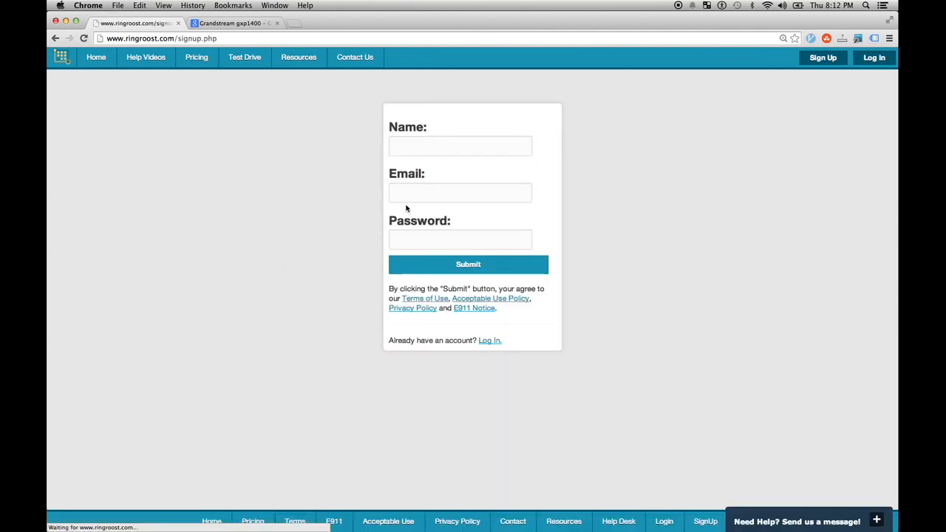
left_click(427, 145)
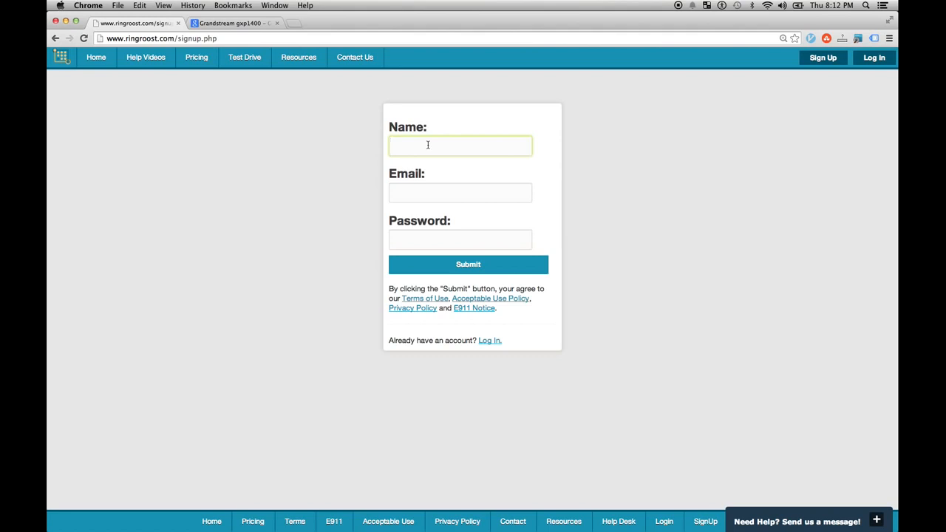
key("Tab")
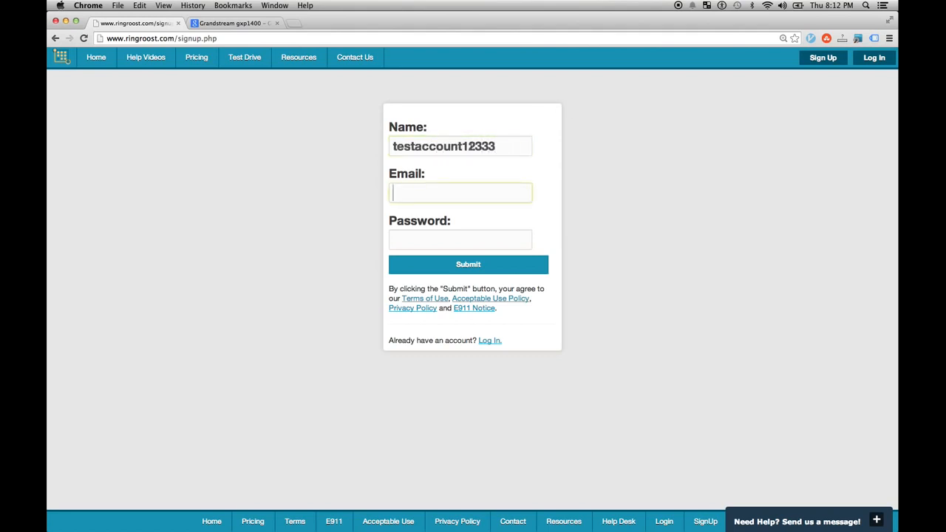
key("shift+Tab")
key("super+c")
left_click(458, 186)
key("super+v")
type("@g")
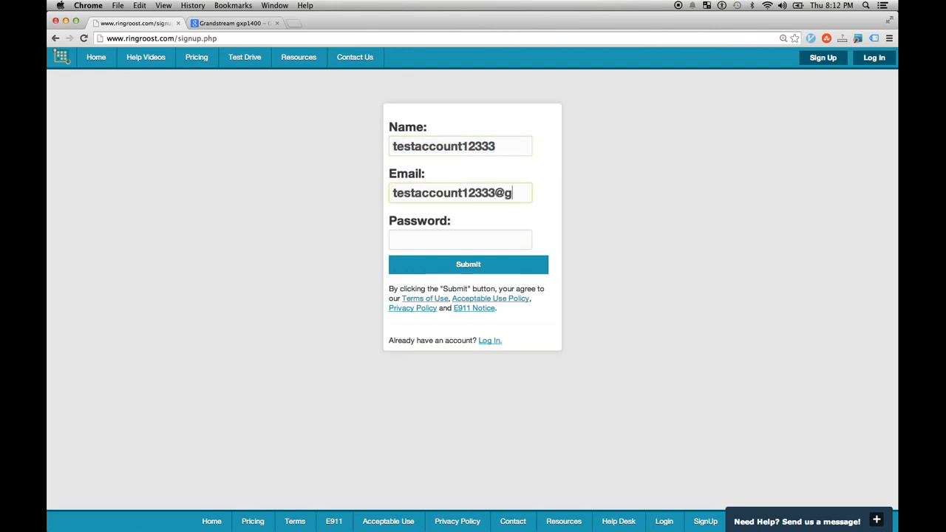
type("ma")
key("BackSpace")
type("mail.com")
- Enter the account password and submit the signup form
key("Tab")
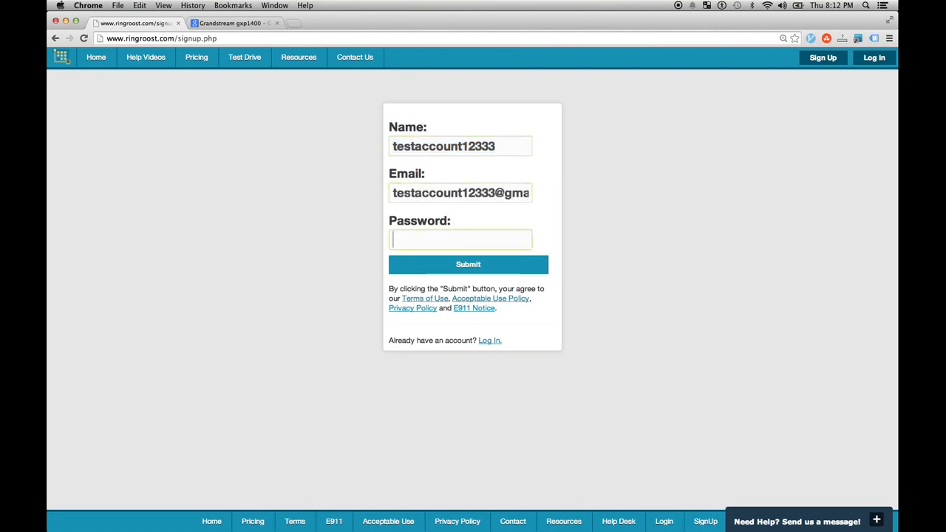
type("••••••••")
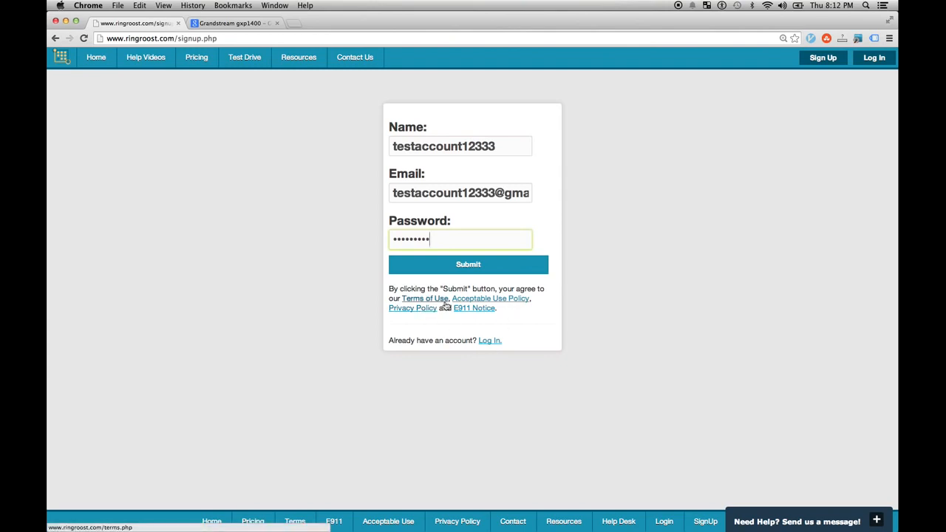
left_click(489, 276)
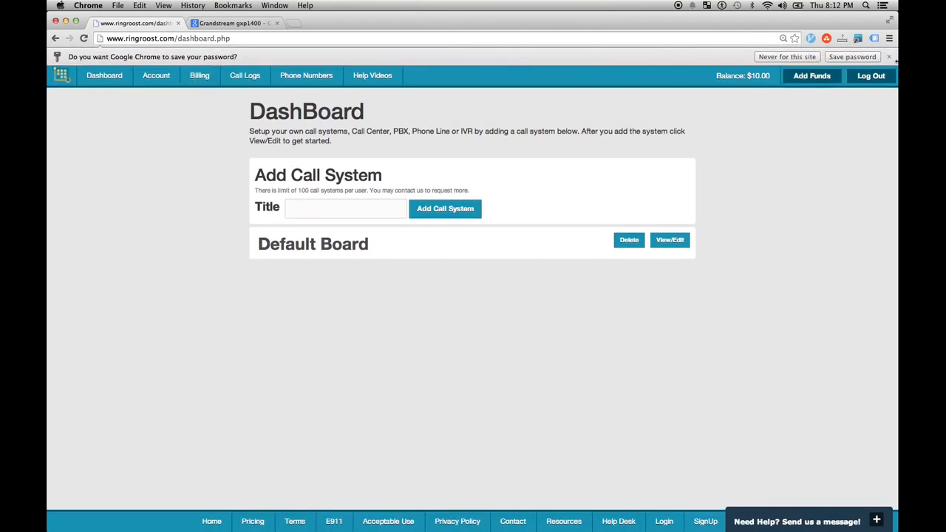
- Dismiss the save-password prompt and open the Default Board flowchart, zoomed in
left_click(888, 56)
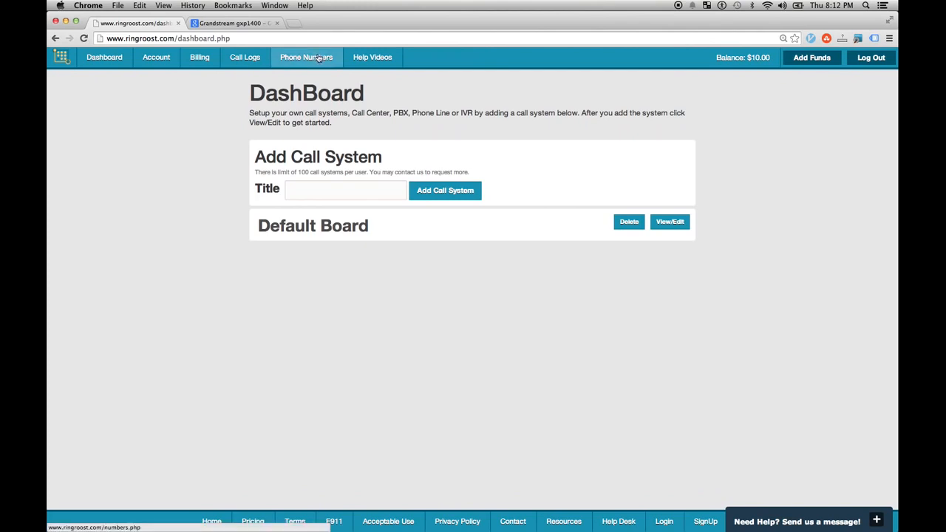
left_click(663, 222)
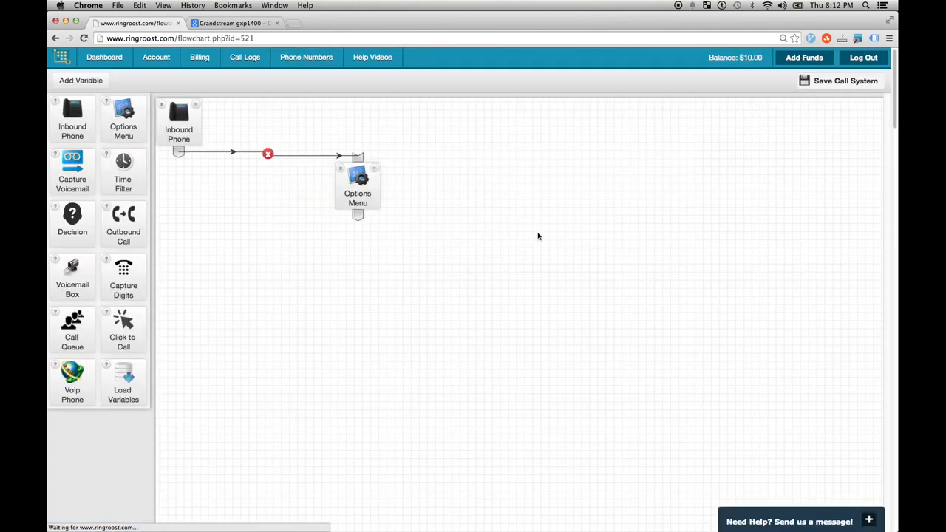
key("super+equal")
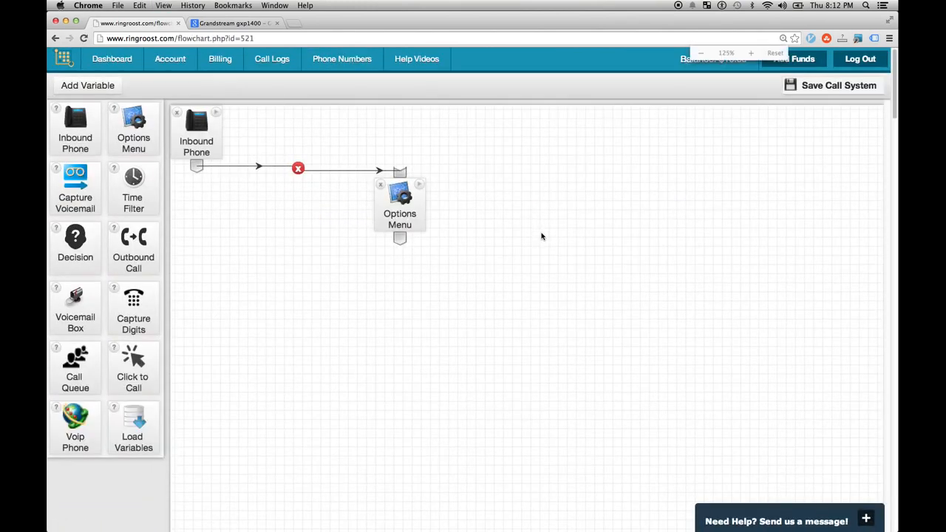
key("super+equal")
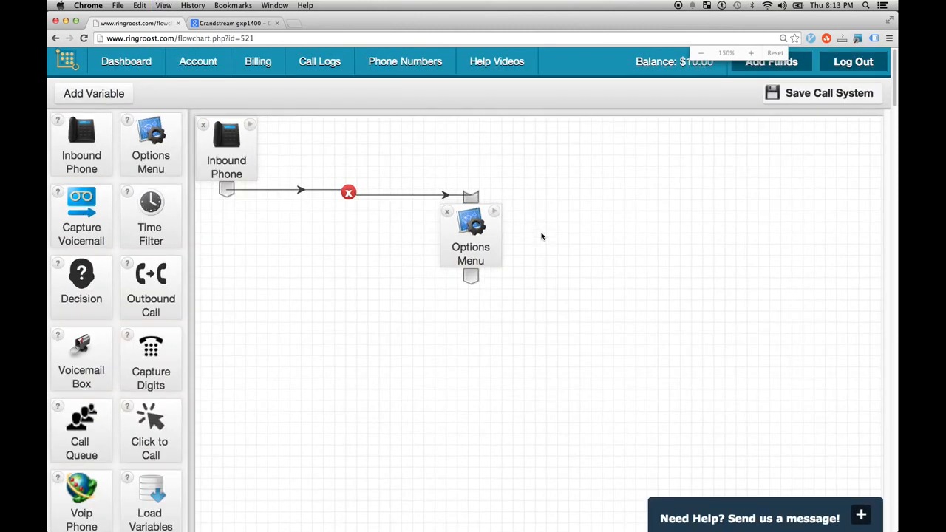
- Move the Inbound Phone and Options Menu nodes, then leave for the dashboard without saving
left_click_drag(255, 162, 308, 178)
left_click_drag(483, 253, 535, 297)
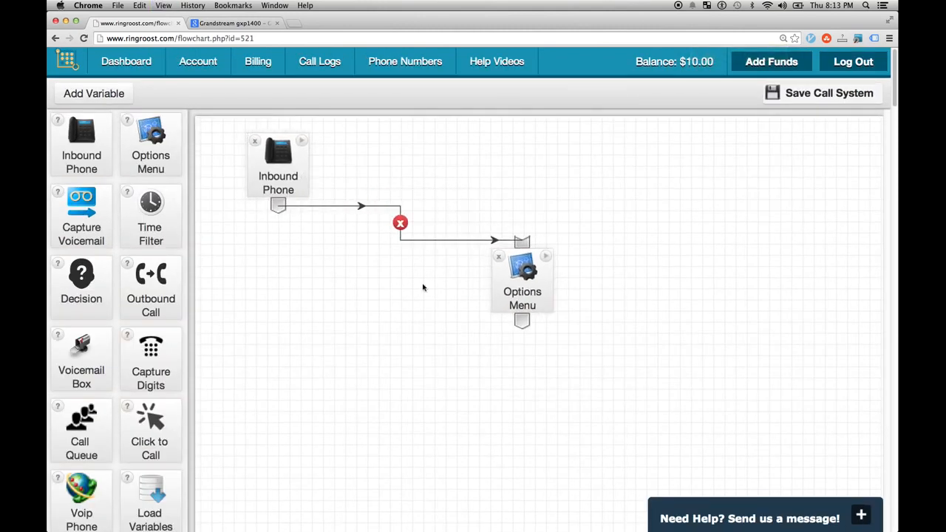
scroll(194, 293, "down", 2)
scroll(256, 285, "up", 2)
left_click(120, 66)
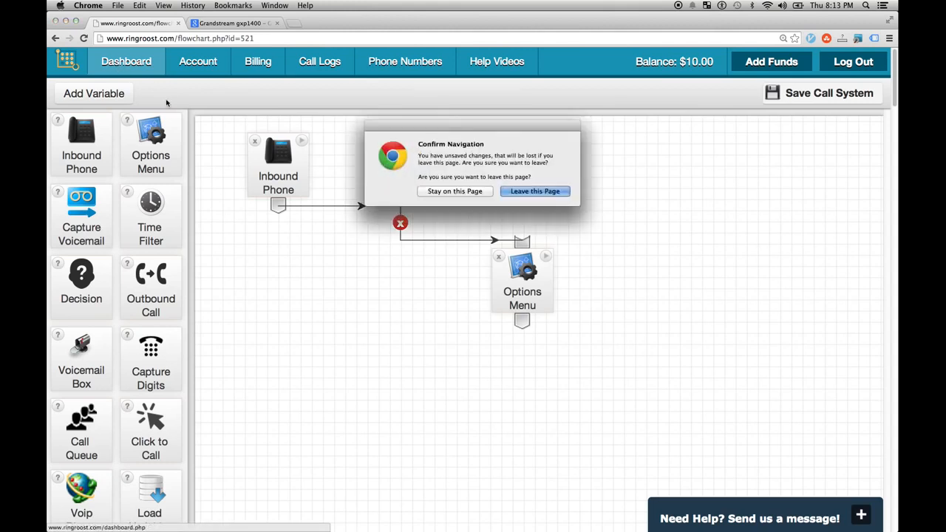
left_click(534, 191)
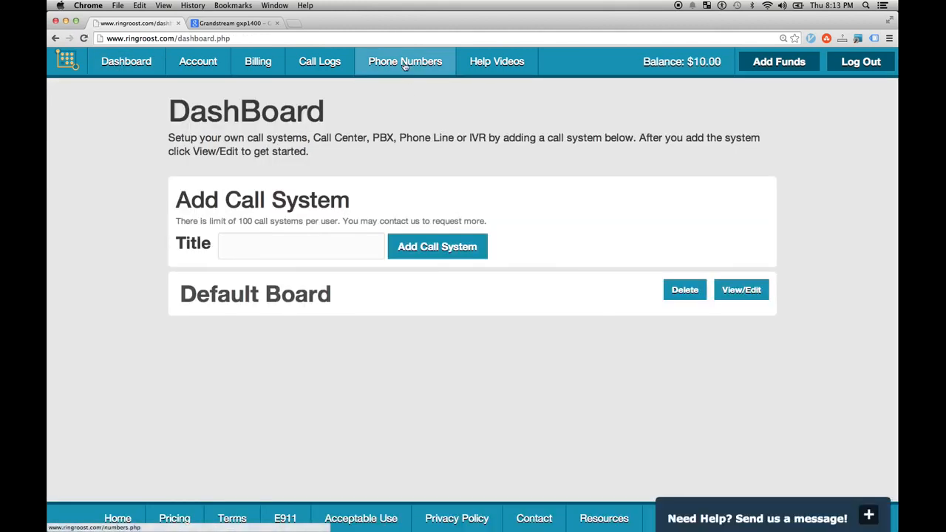
- Search area code 704 and buy the Belmont, NC number
left_click(404, 66)
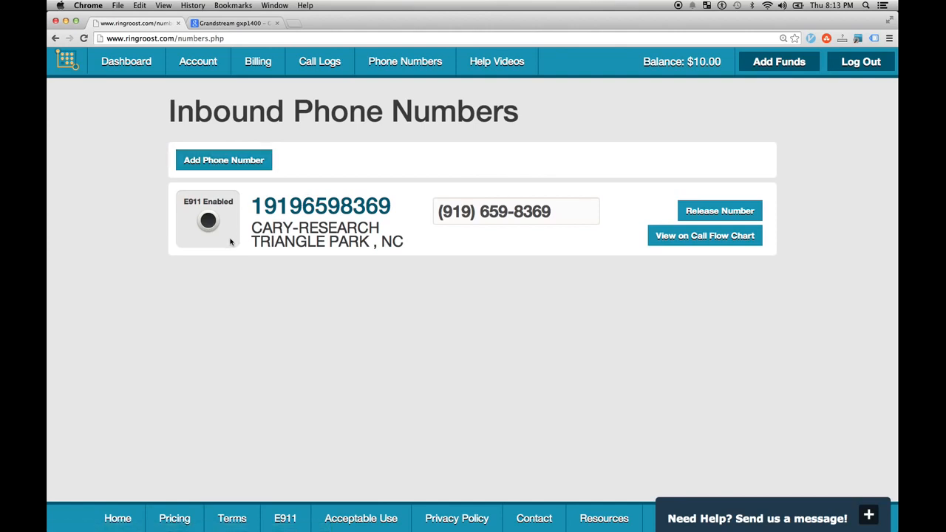
left_click(200, 166)
left_click(229, 216)
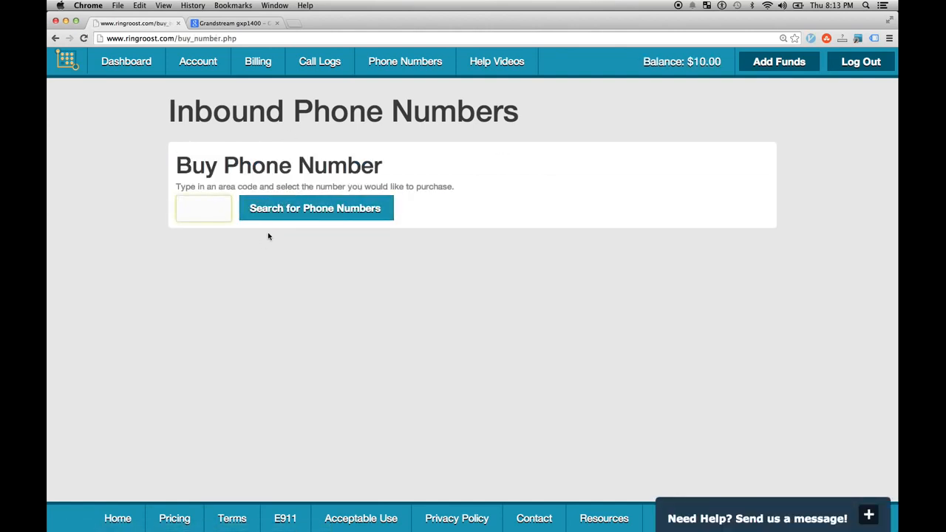
type("704")
key("Return")
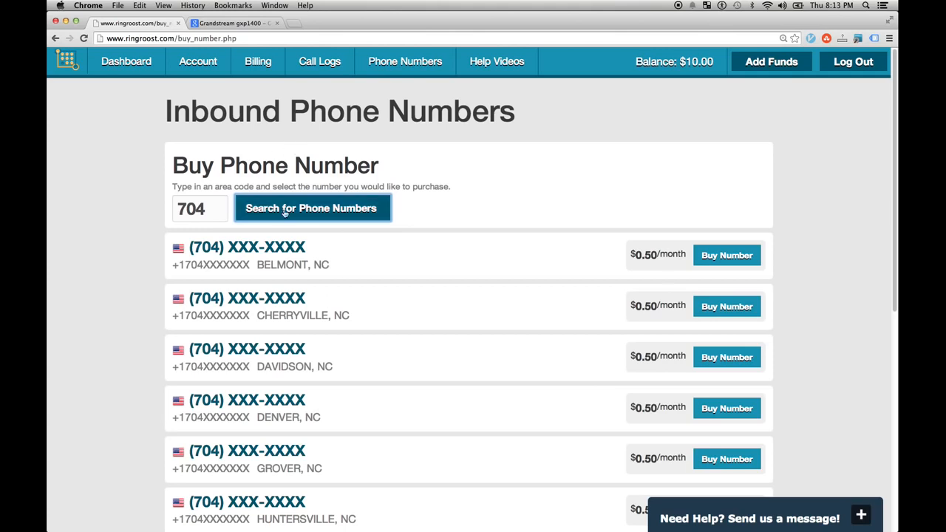
left_click(717, 258)
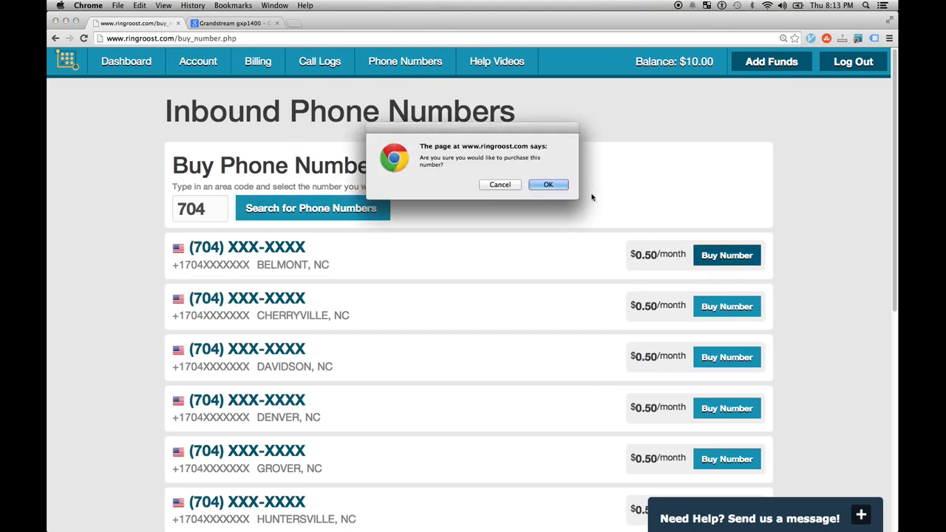
left_click(558, 189)
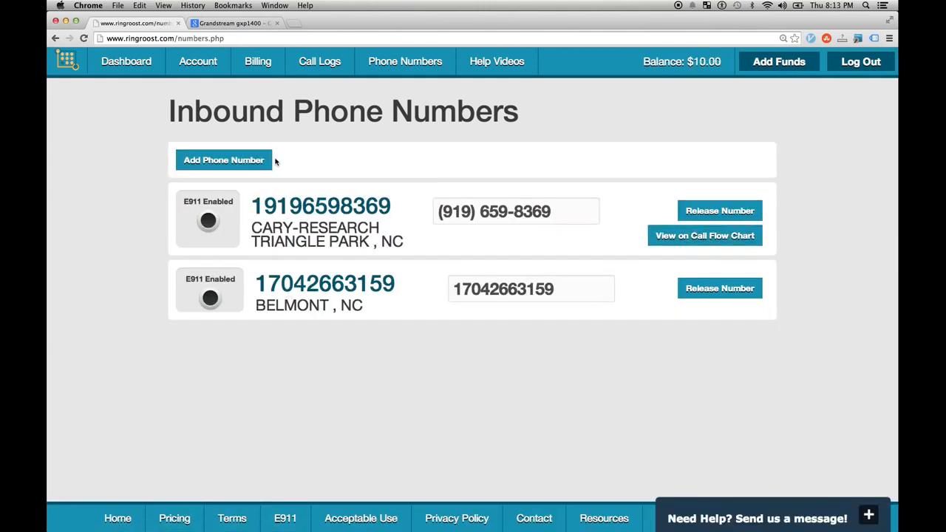
- Search area code 918 and buy the first Depew, OK number
left_click(243, 162)
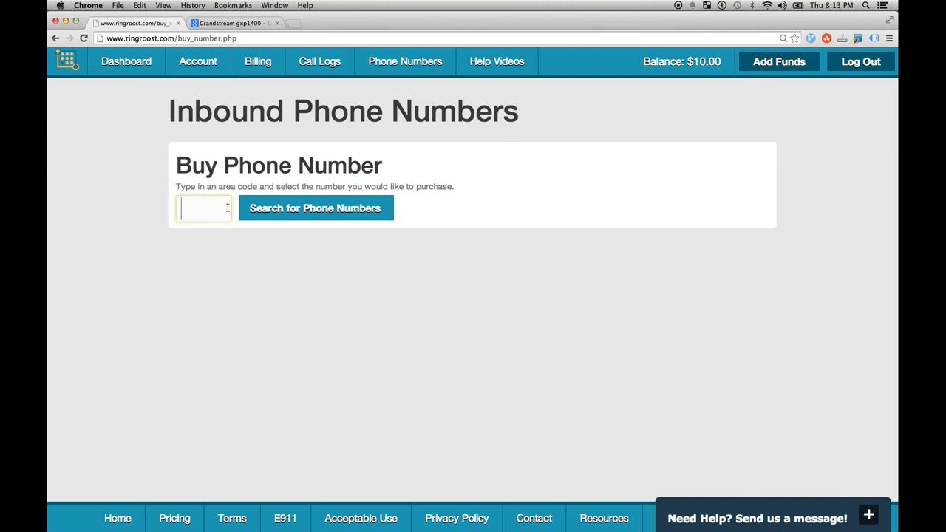
type("918")
left_click(275, 215)
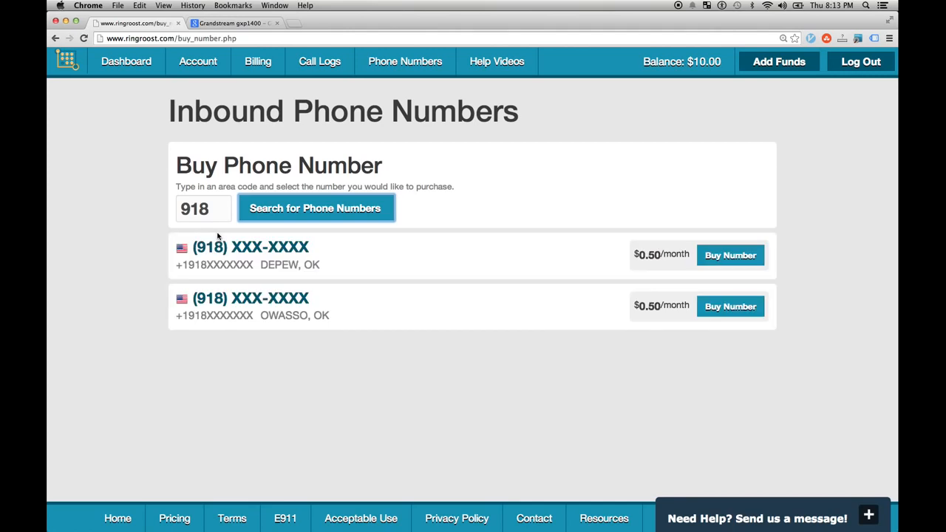
left_click(746, 257)
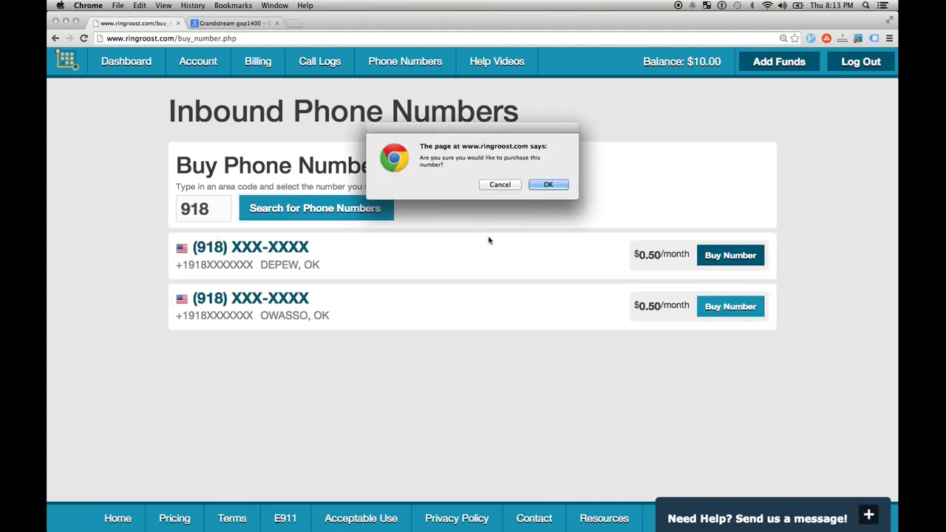
left_click(550, 183)
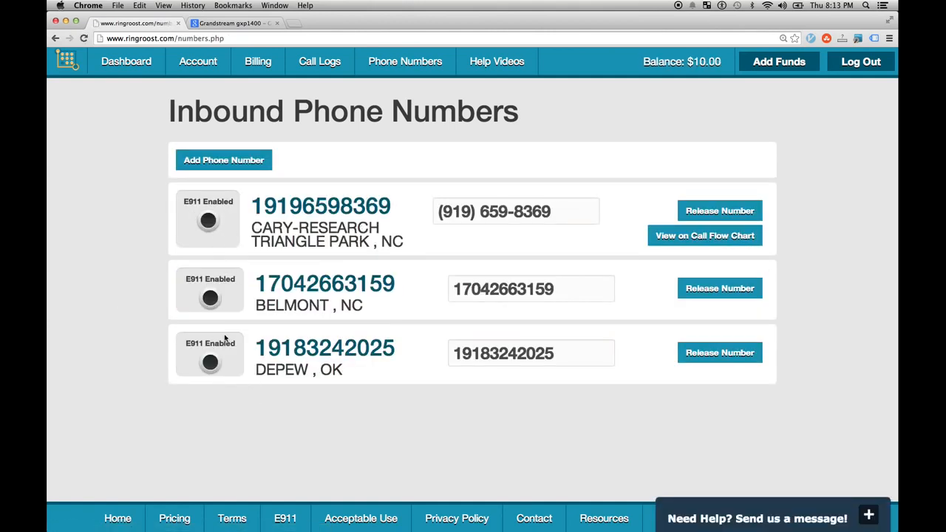
left_click(559, 211)
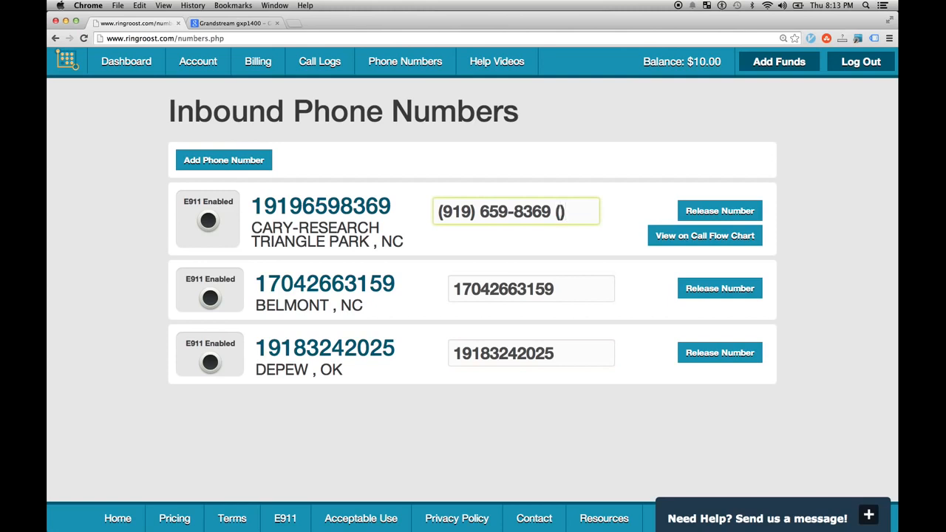
type("(line1")
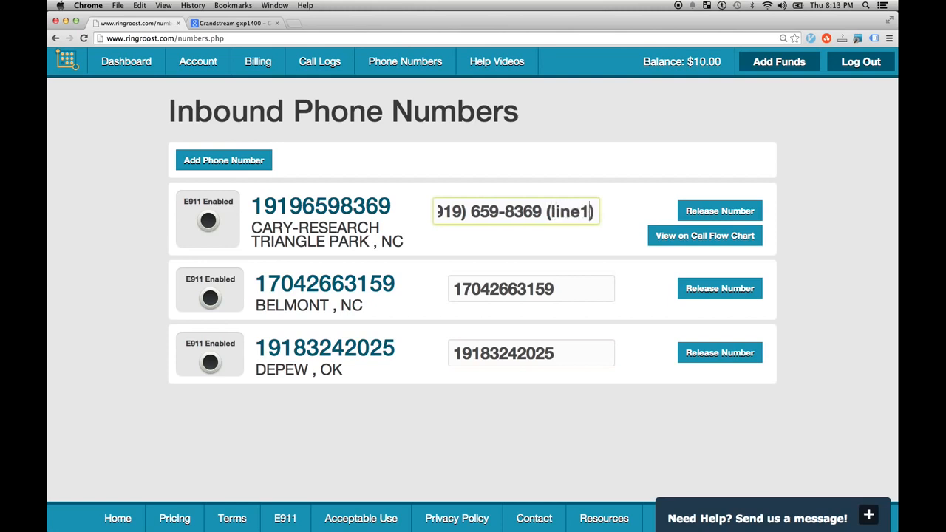
left_click(591, 287)
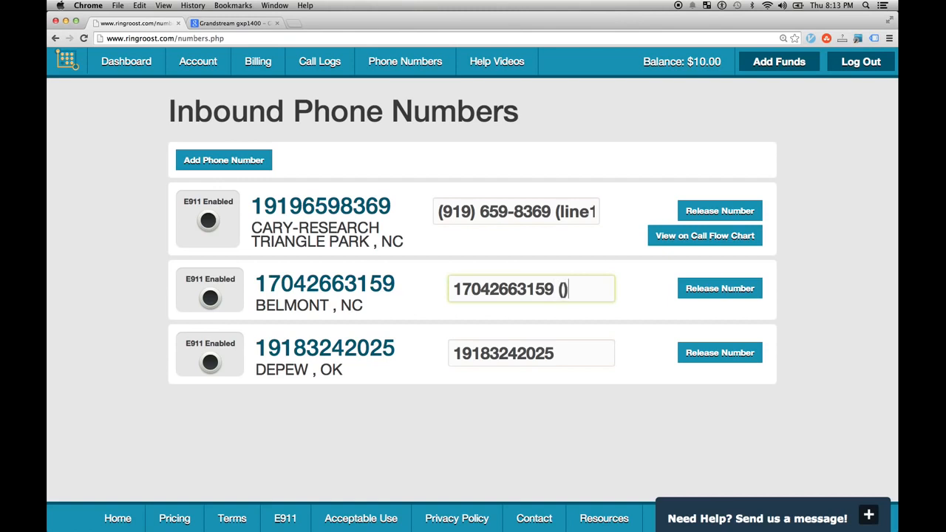
type("(line2")
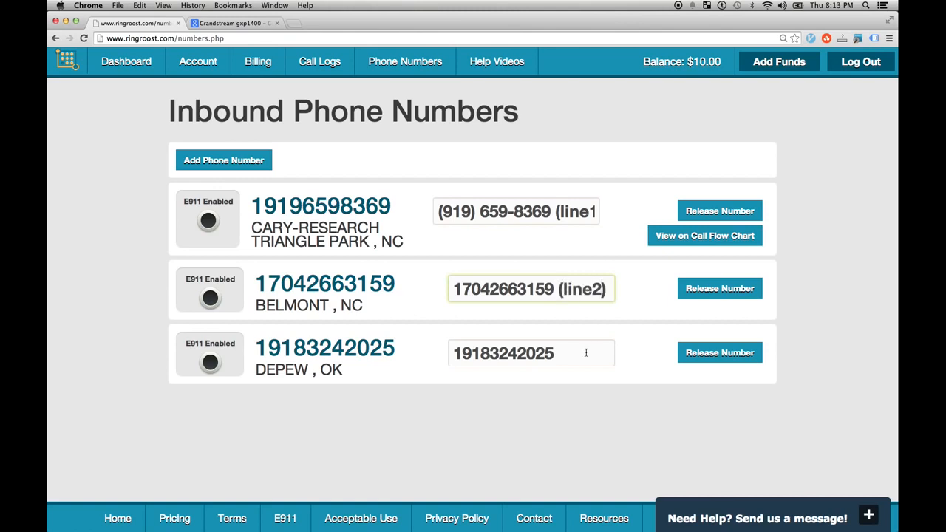
left_click(580, 349)
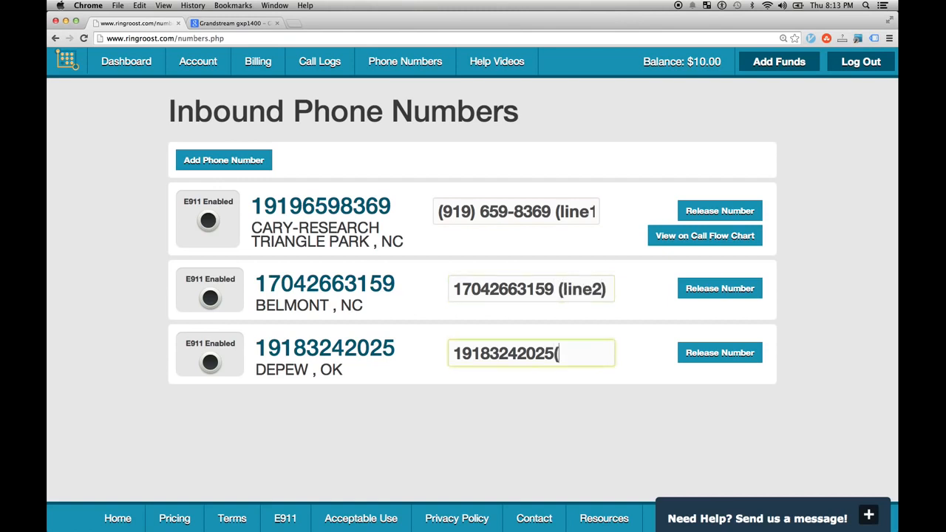
type("(line2")
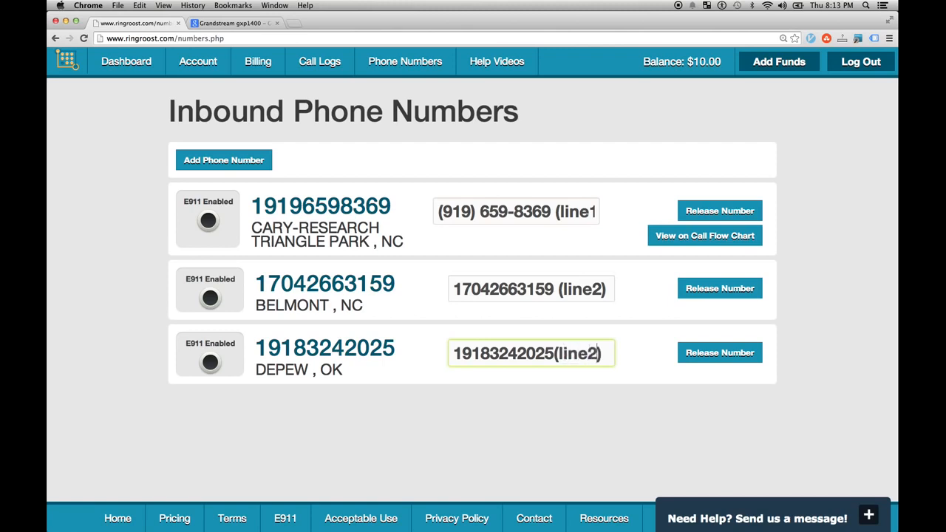
left_click(588, 407)
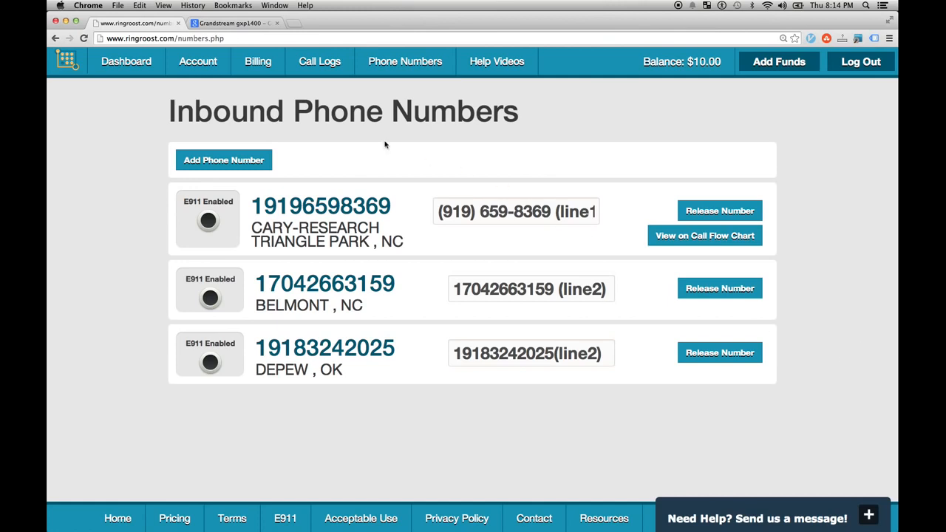
- On the dashboard, replace the Default Board title with 'My PBX'
left_click(140, 67)
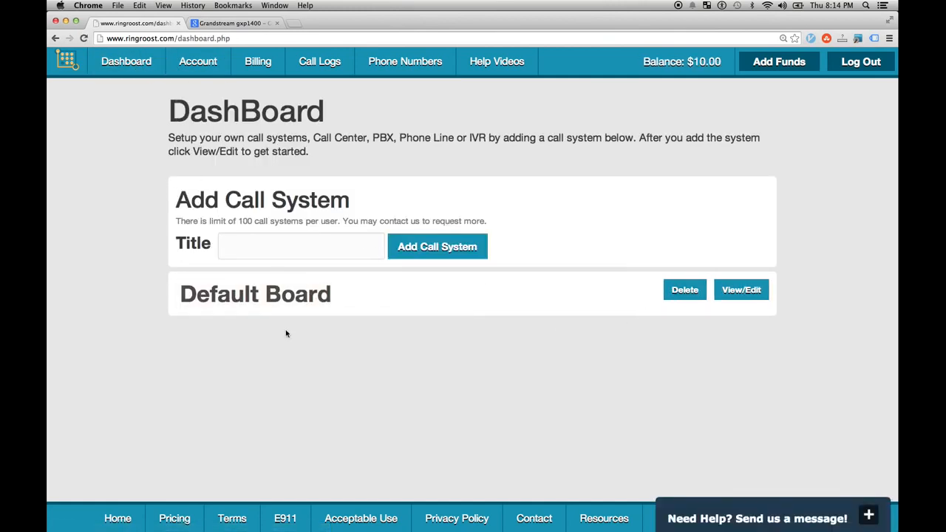
left_click(264, 247)
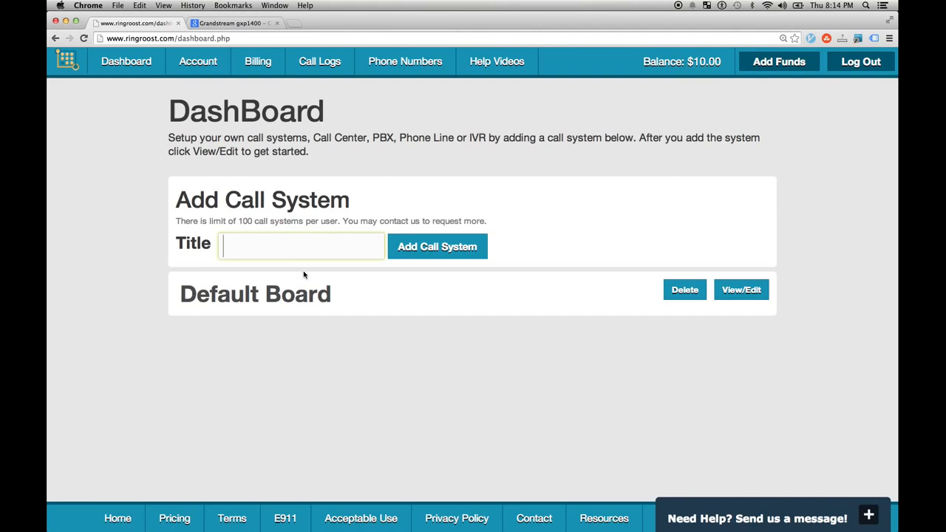
left_click(348, 295)
left_click_drag(372, 296, 78, 276)
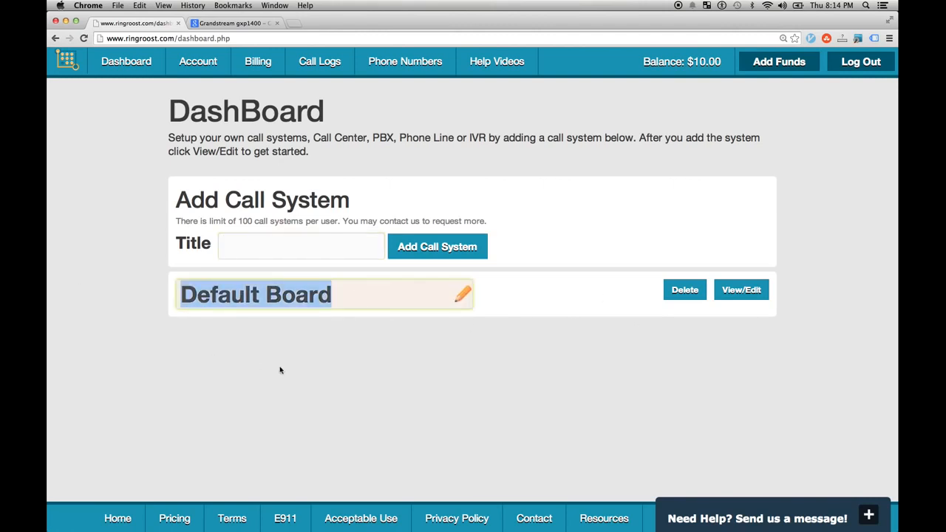
left_click(280, 371)
left_click(283, 249)
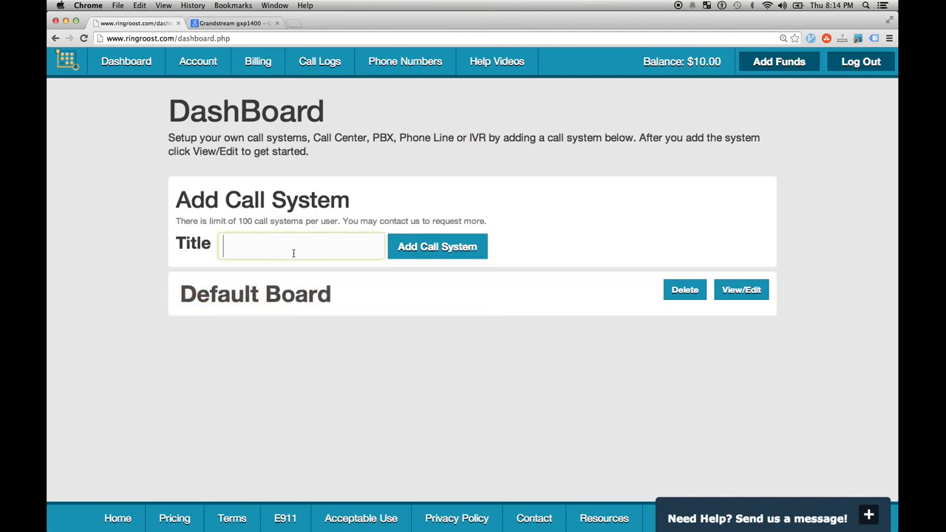
left_click(348, 294)
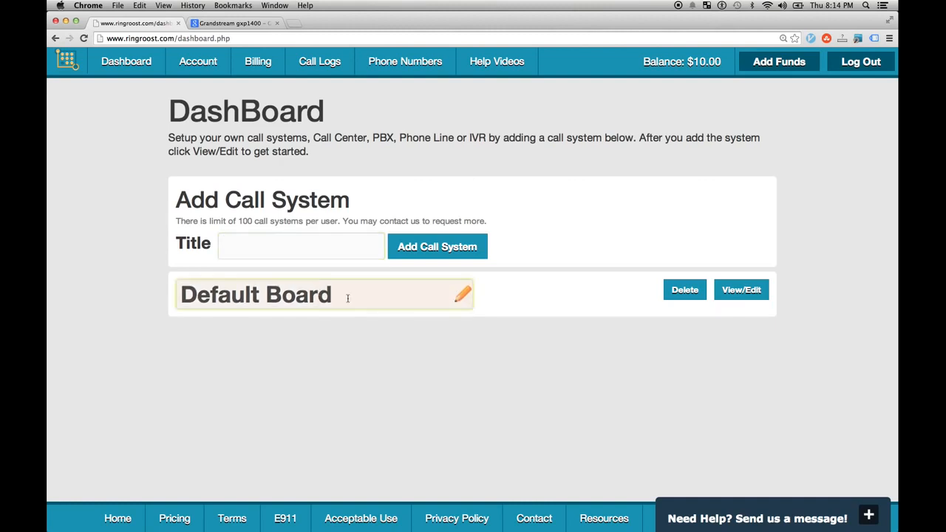
left_click_drag(348, 294, 206, 297)
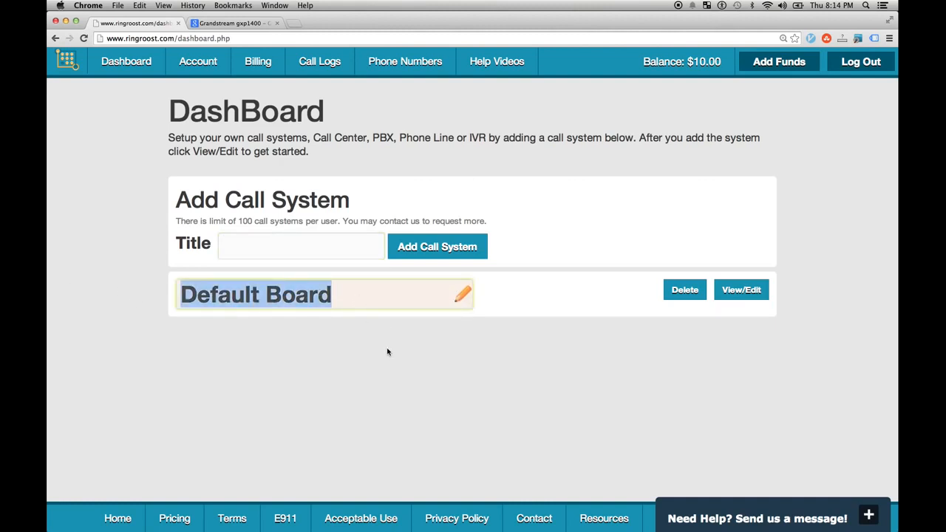
type("My")
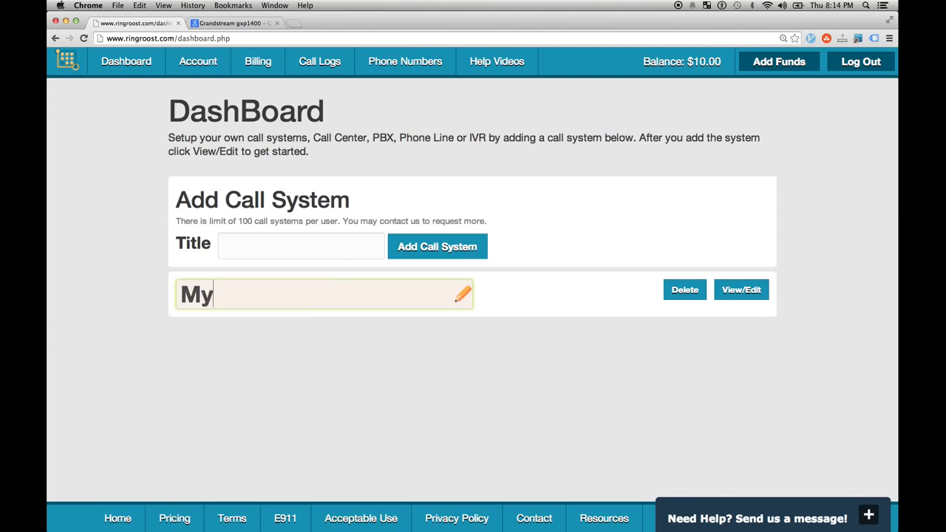
type(" PBX")
left_click(351, 356)
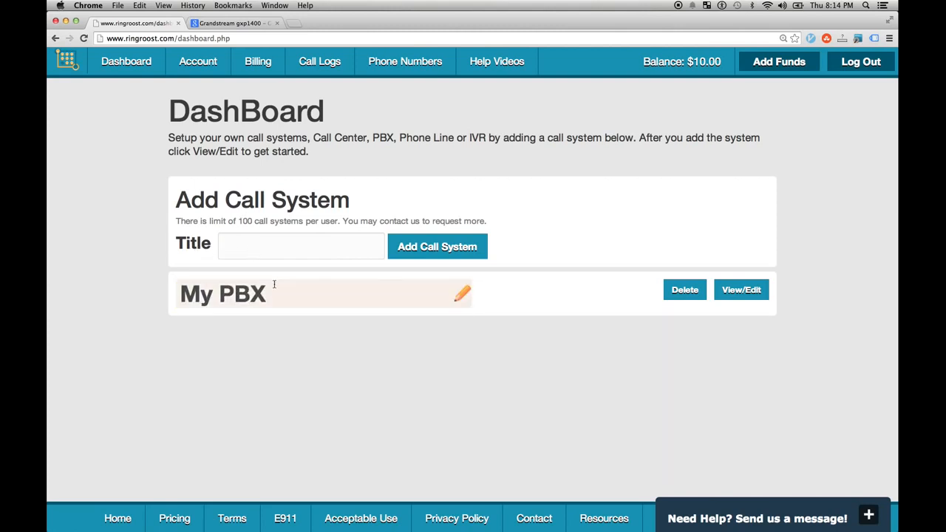
- Delete the Options Menu and Inbound Phone nodes in My PBX, then leave without saving
left_click(741, 296)
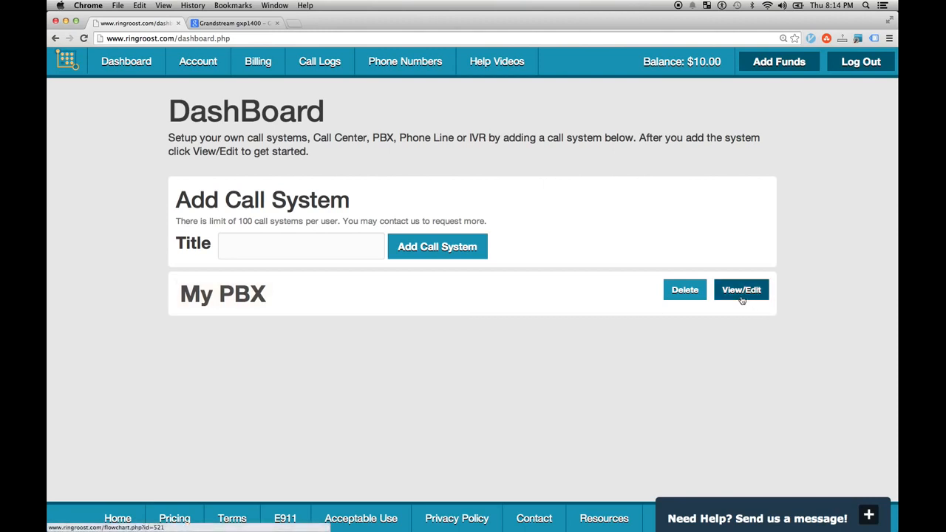
left_click_drag(215, 169, 244, 150)
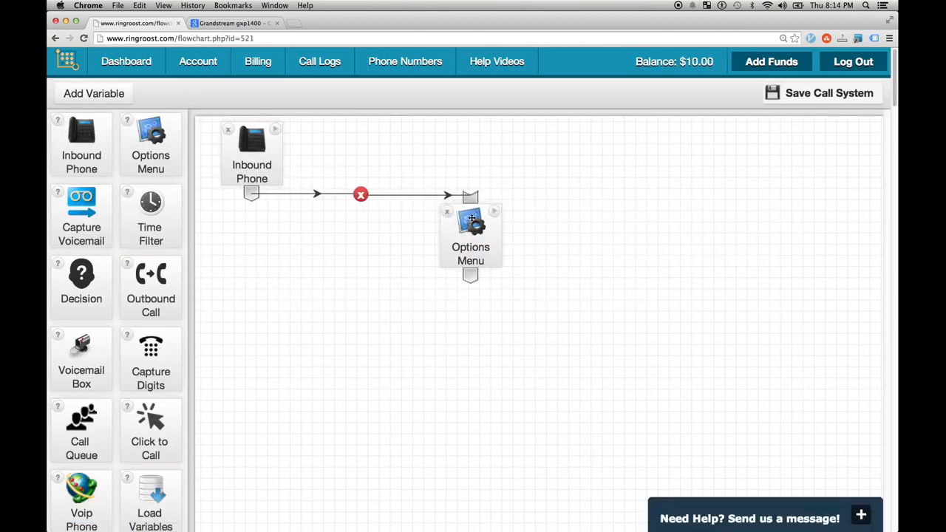
left_click(446, 212)
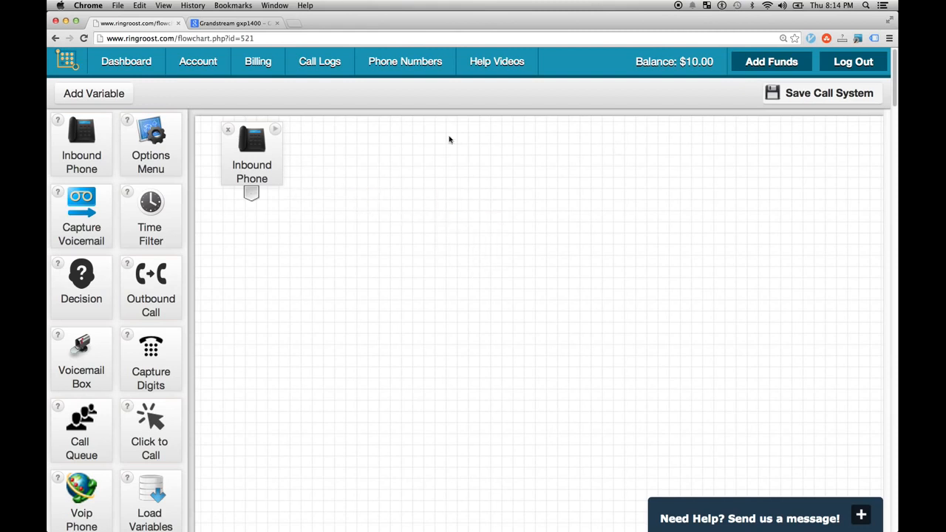
left_click(227, 129)
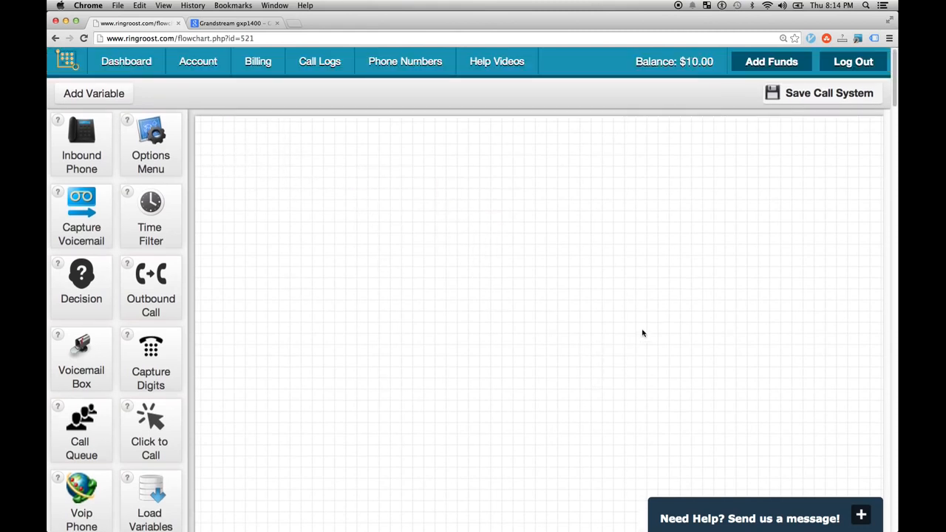
right_click(722, 184)
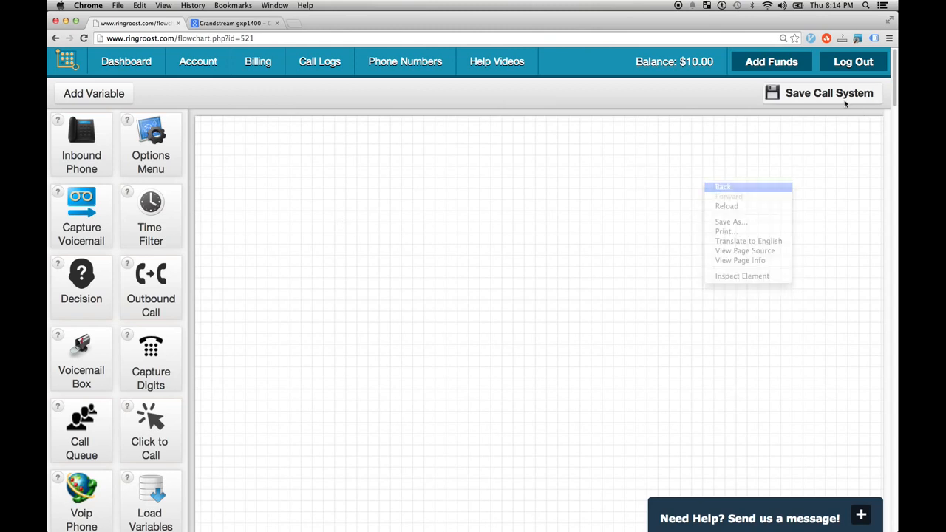
left_click(724, 189)
left_click(530, 191)
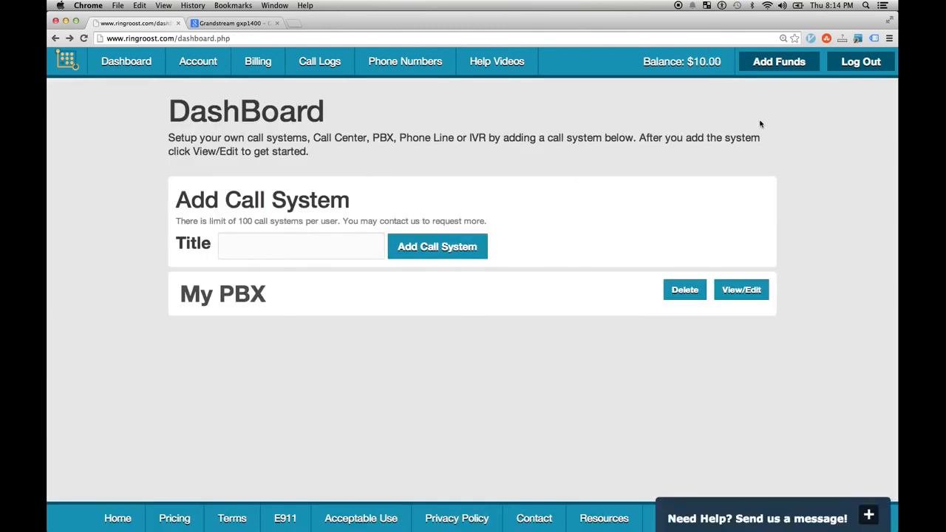
- Reopen My PBX, delete both nodes again, save it, and set page zoom to 125%
left_click(720, 288)
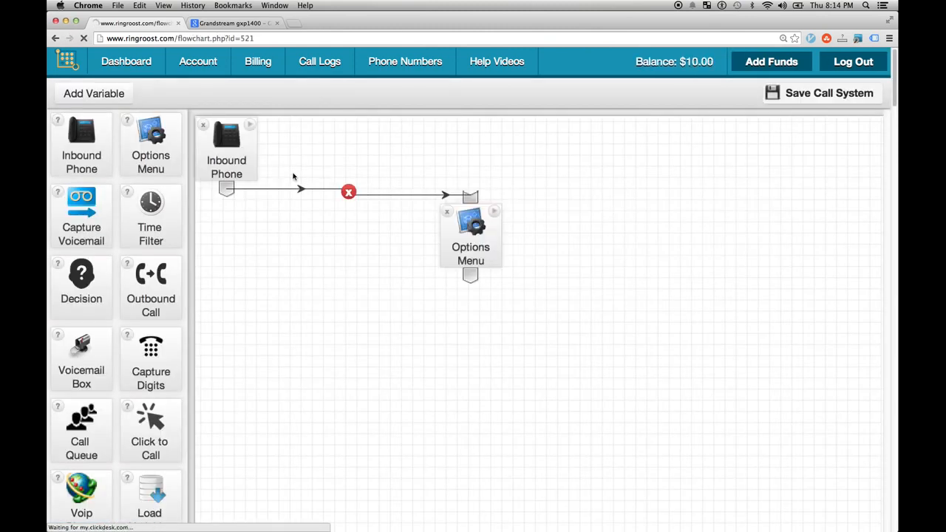
left_click(204, 126)
left_click(447, 212)
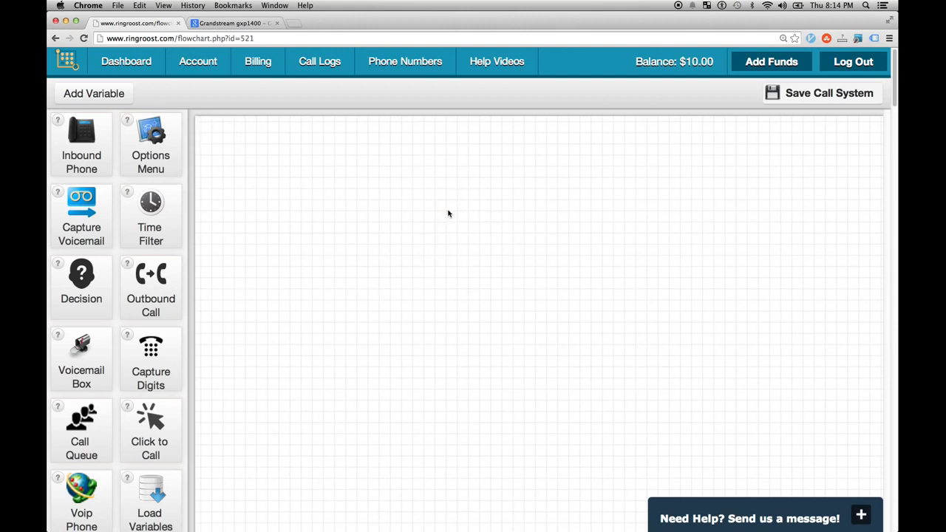
left_click(788, 97)
key("super+minus")
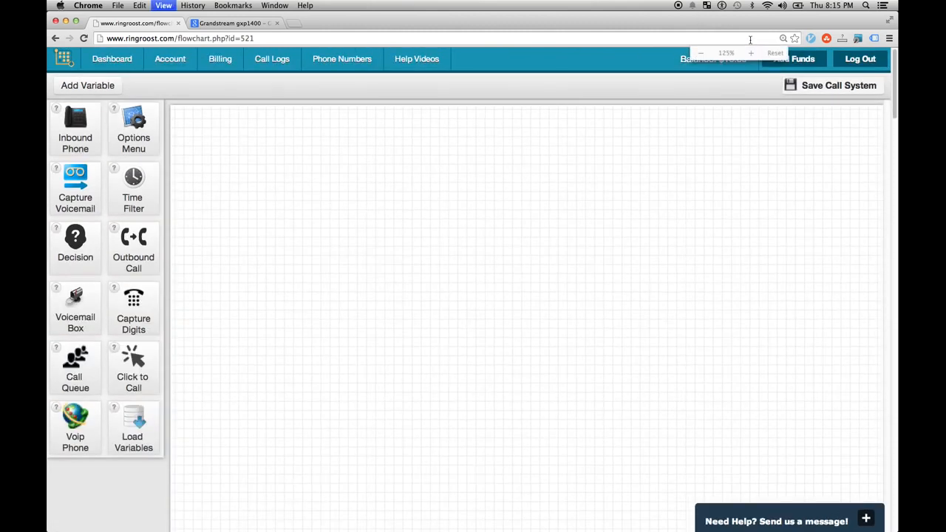
key("super+equal")
key("super+minus")
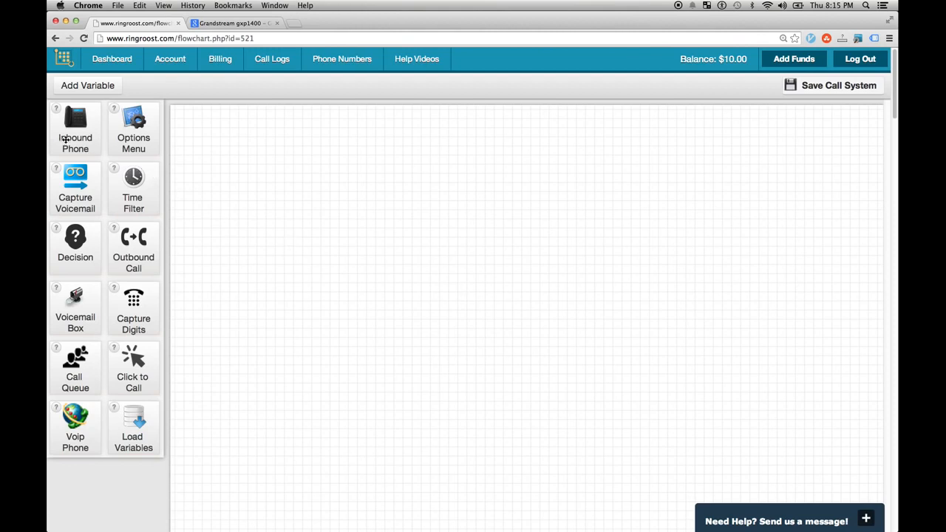
- Place an Inbound Phone node on line1 at the canvas top-left and add a Voip Phone node
left_click_drag(65, 139, 209, 150)
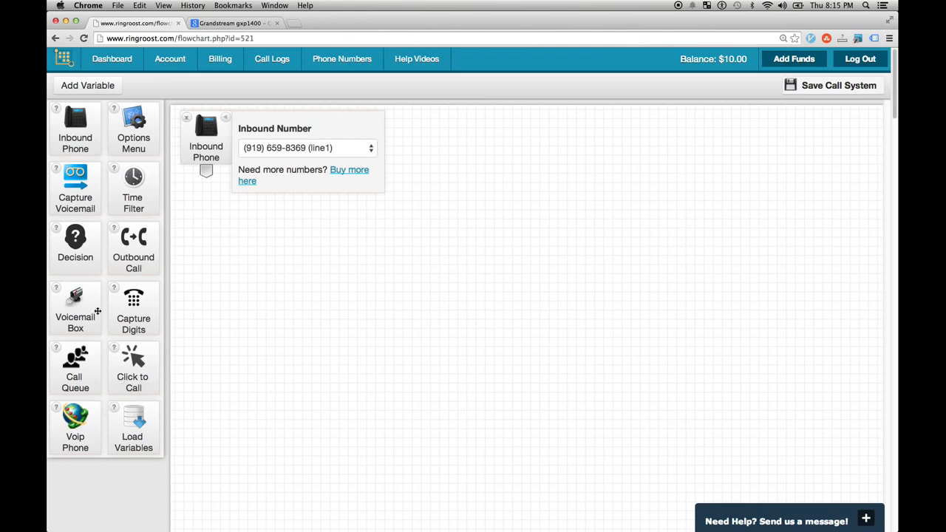
mouse_move(204, 152)
left_mouse_down()
mouse_move(198, 148)
mouse_move(211, 152)
left_mouse_up()
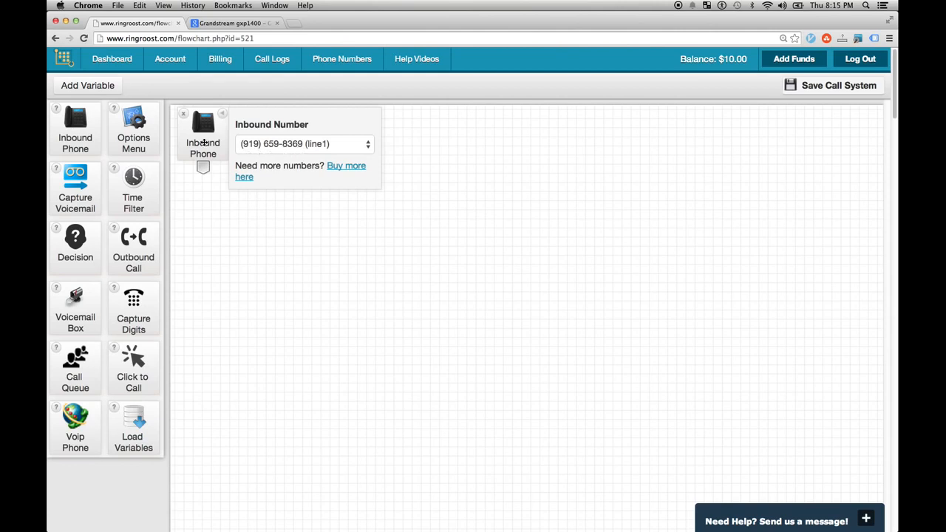
left_click_drag(199, 141, 206, 142)
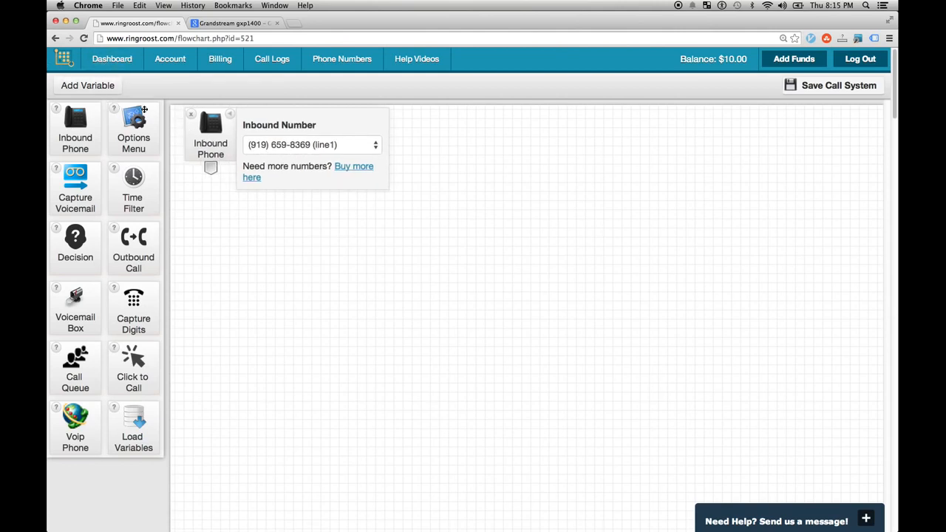
left_click_drag(206, 133, 196, 131)
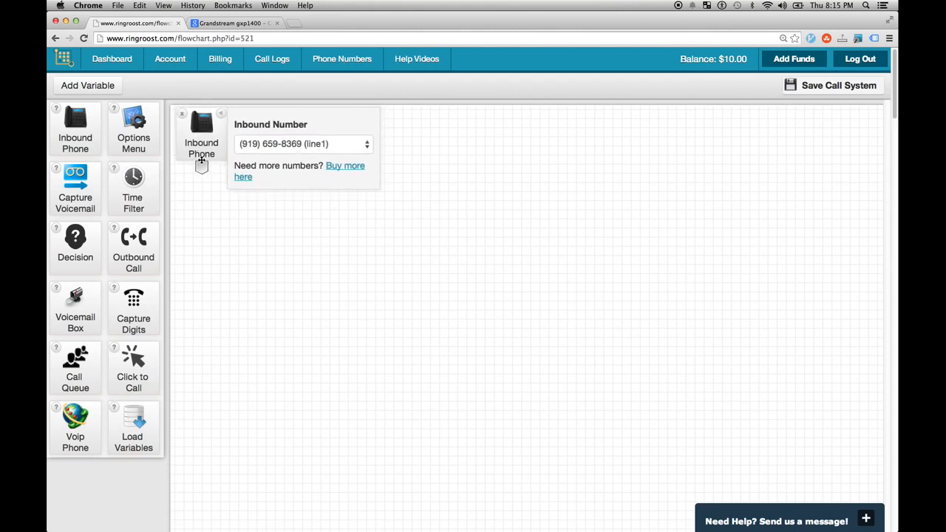
left_click_drag(198, 151, 200, 152)
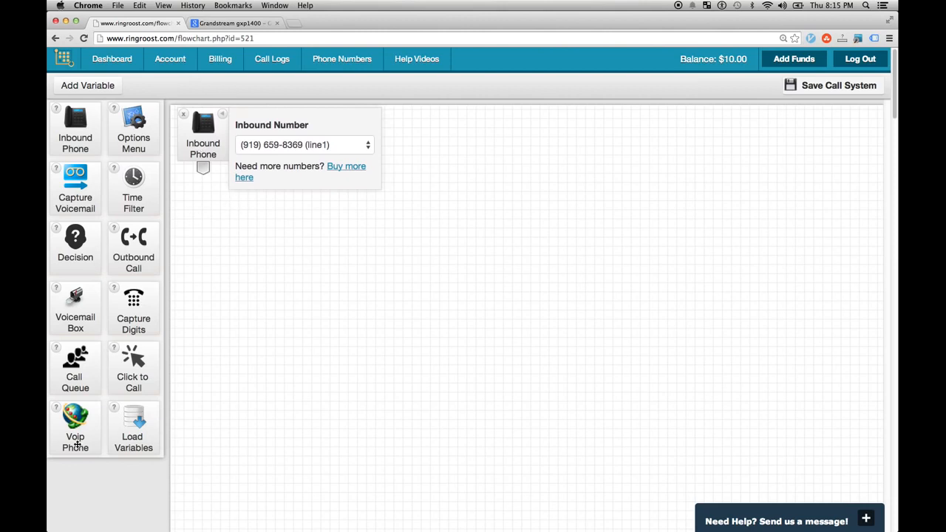
left_click_drag(77, 443, 332, 265)
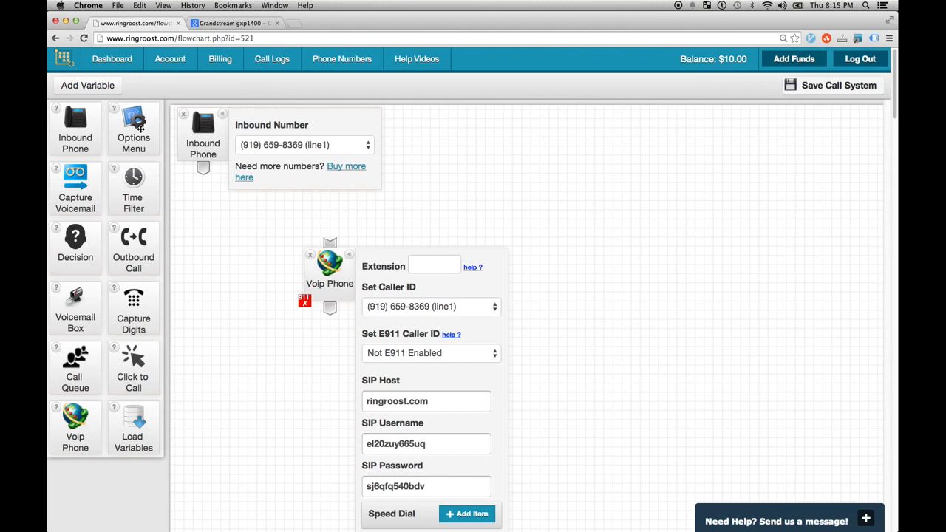
- Add a trial Options Menu node wired to Inbound Phone, then delete the wire and node
left_click_drag(138, 127, 214, 255)
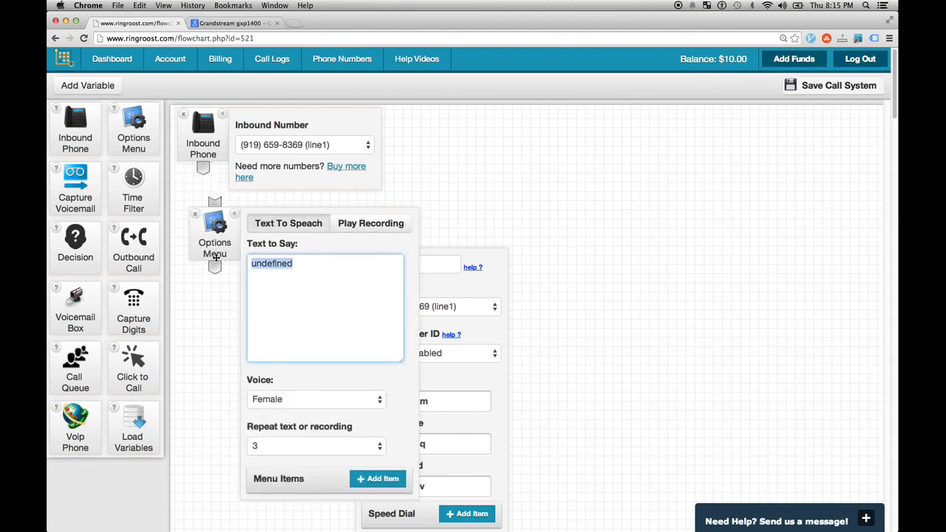
type("hi how arey")
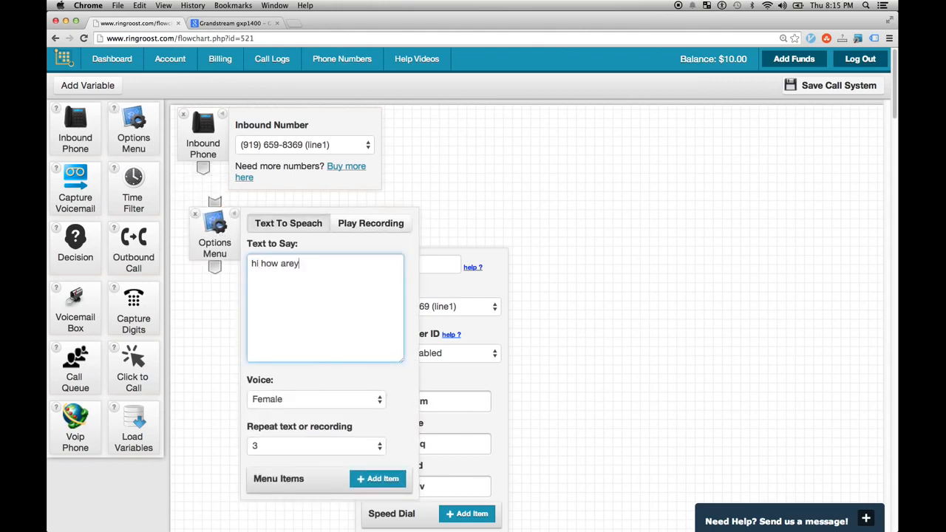
key("BackSpace")
type(" youe")
left_click_drag(221, 246, 214, 256)
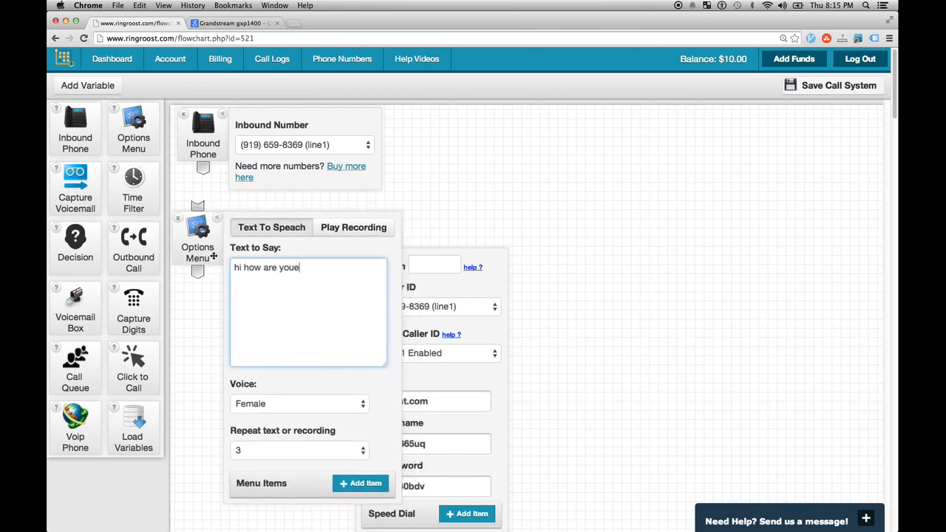
left_click_drag(202, 171, 207, 237)
left_click(202, 189)
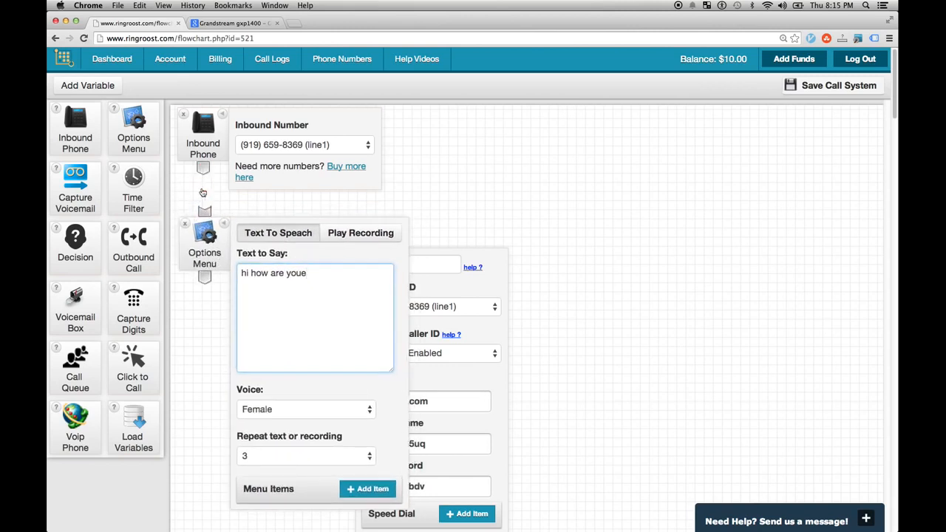
left_click(186, 225)
- Position Voip Phone below Inbound Phone, connect them with a wire, and zoom to 150%
left_click_drag(328, 270, 227, 262)
left_click_drag(204, 170, 226, 226)
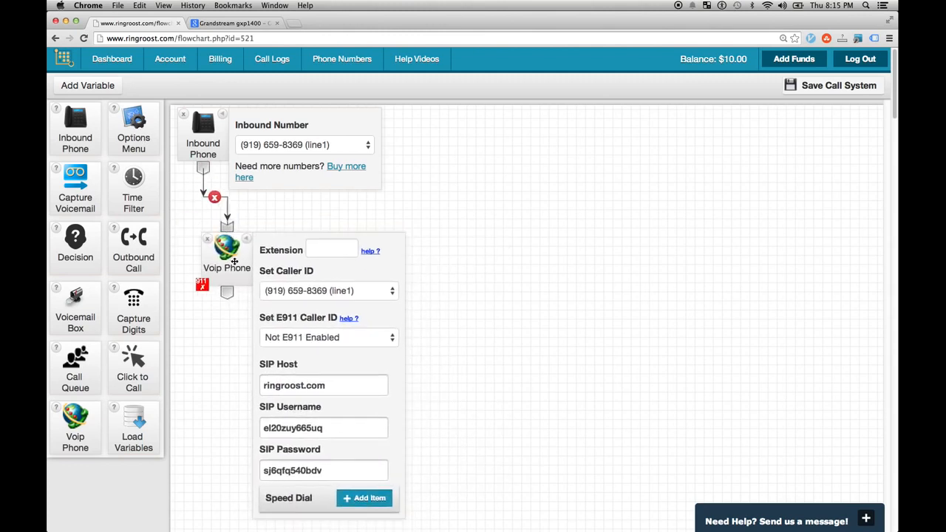
mouse_move(248, 265)
left_mouse_down()
mouse_move(244, 279)
mouse_move(443, 170)
mouse_move(441, 153)
left_mouse_up()
scroll(243, 279, "down", 1)
scroll(243, 279, "up", 1)
key("super+equal")
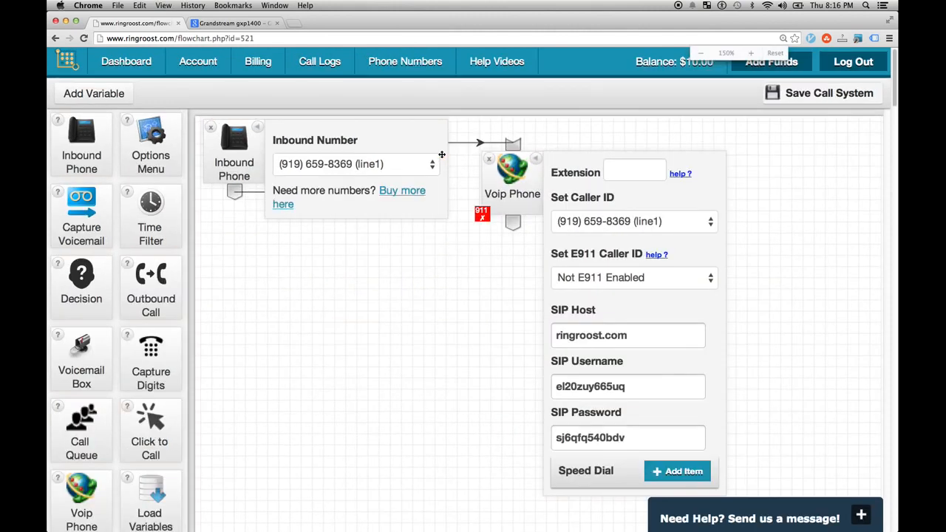
- Set the Voip Phone node's extension to 1 and save the My PBX call system
left_click(257, 130)
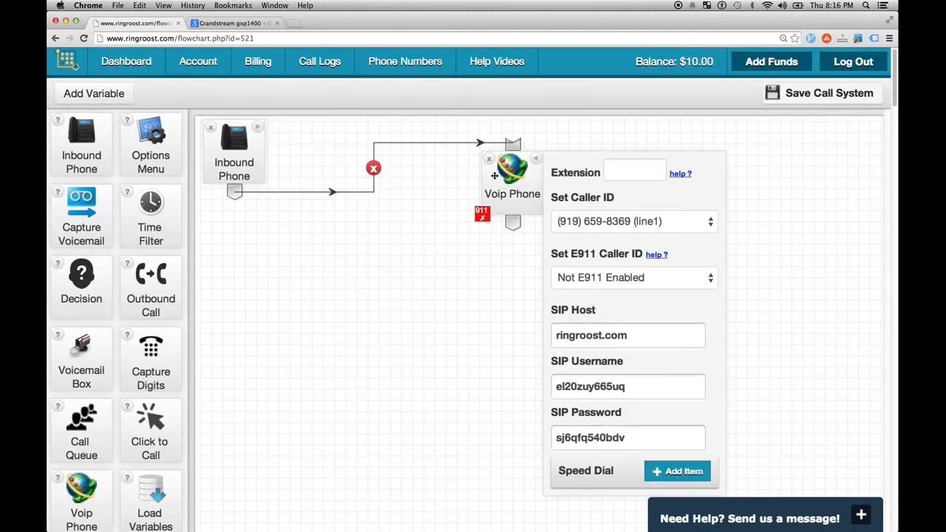
left_click_drag(495, 175, 314, 165)
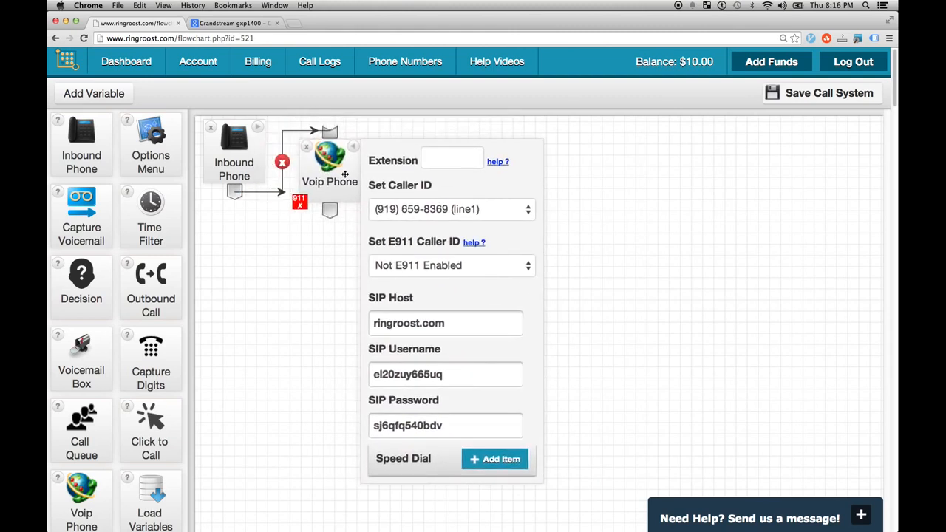
left_click(451, 153)
type("1")
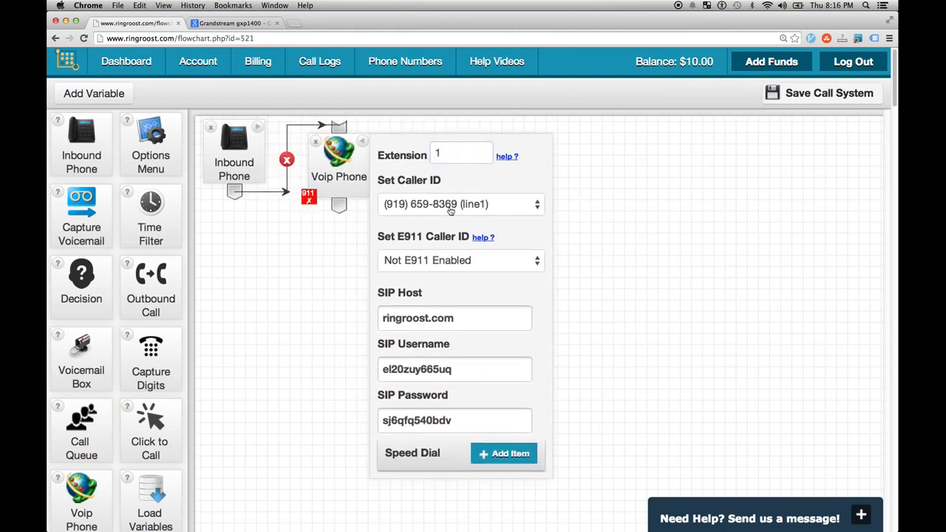
left_click_drag(349, 183, 364, 179)
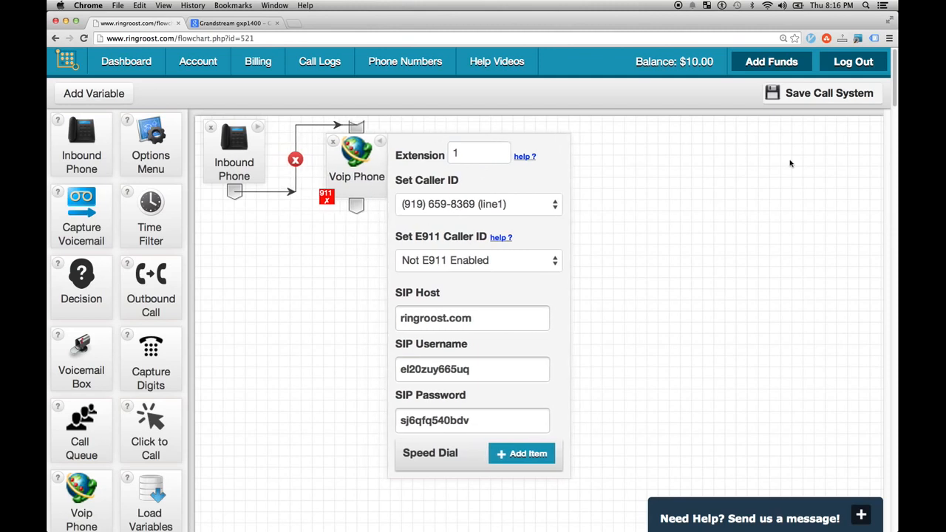
left_click(781, 101)
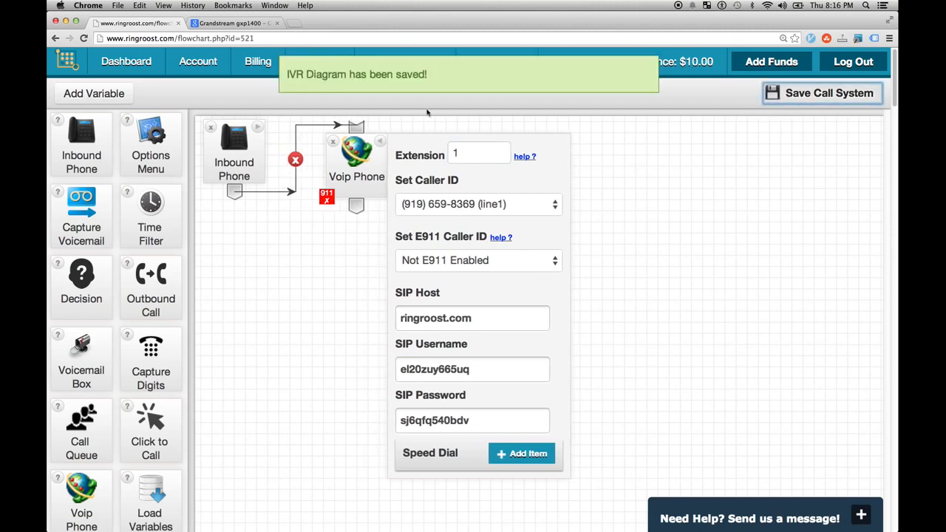
left_click_drag(253, 161, 256, 168)
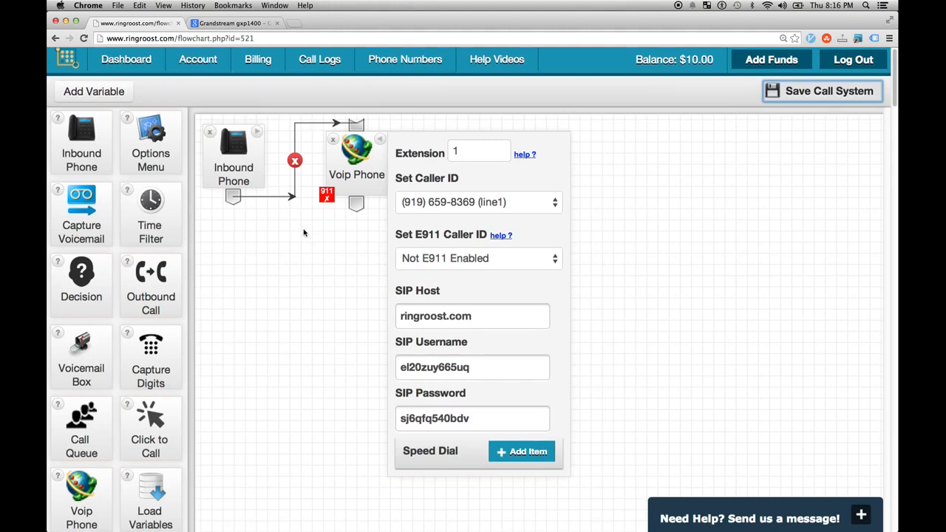
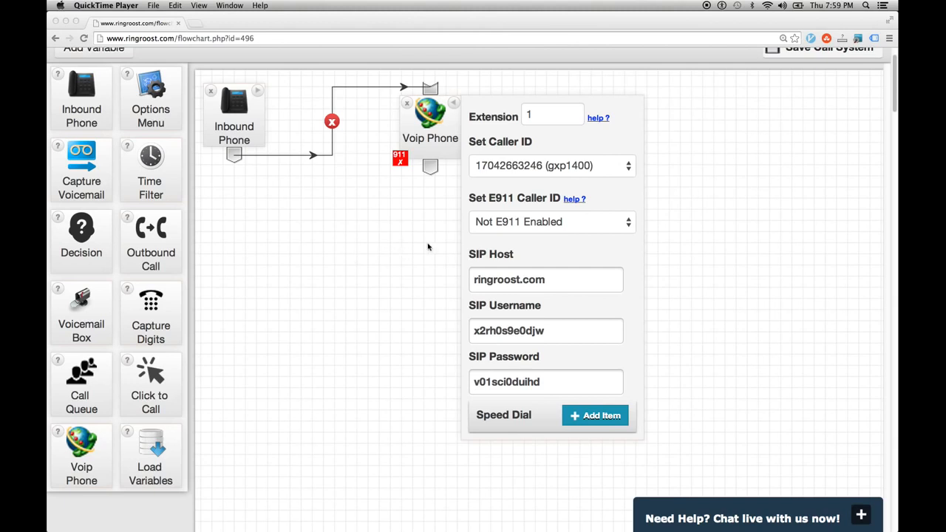
- Nudge the Voip Phone node slightly left, then open a new blank browser tab
left_click(428, 135)
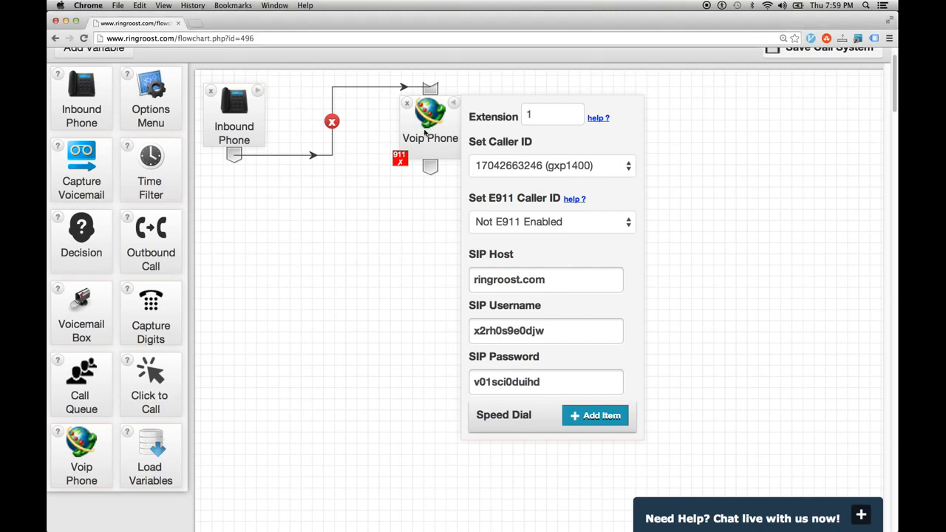
left_click_drag(433, 134, 422, 135)
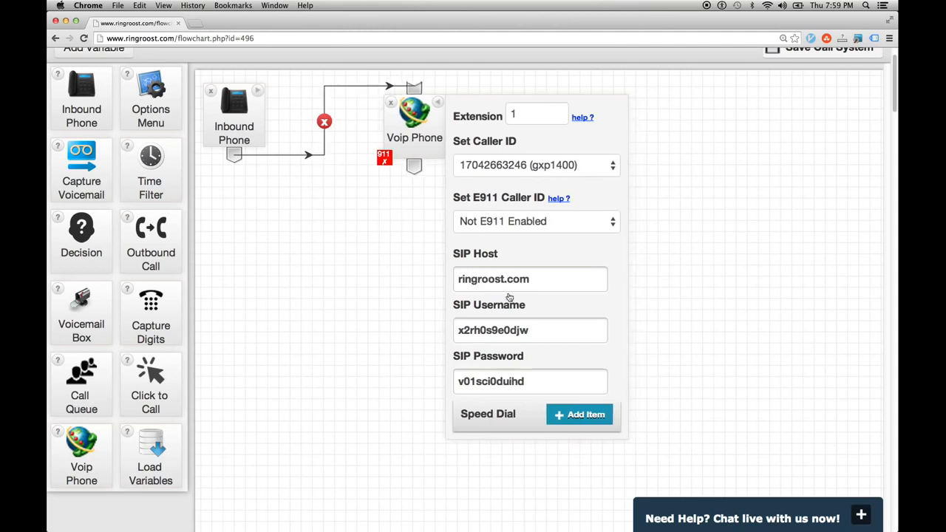
left_click_drag(530, 280, 471, 280)
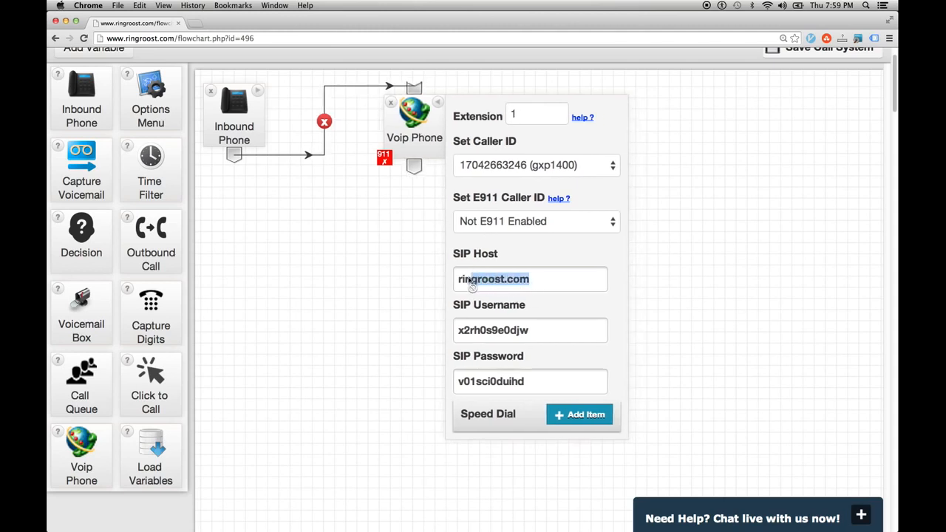
left_click(509, 331)
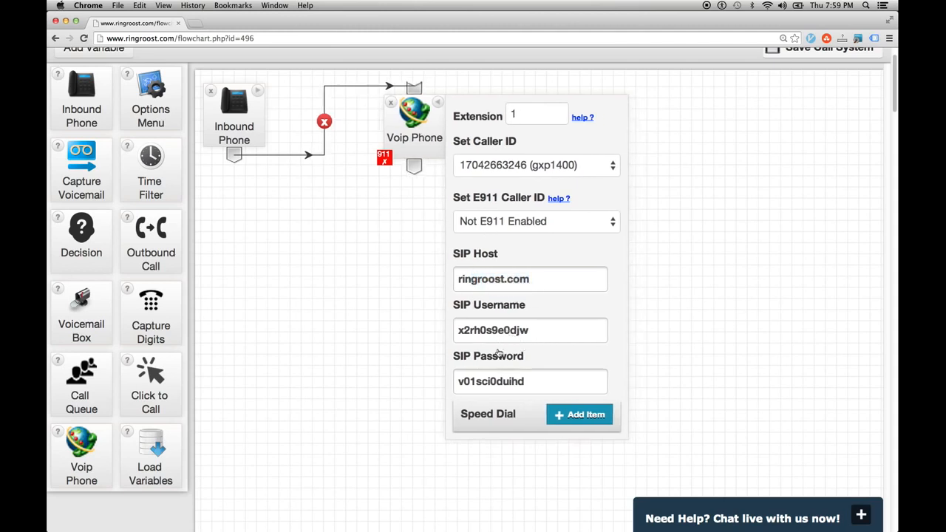
left_click(196, 25)
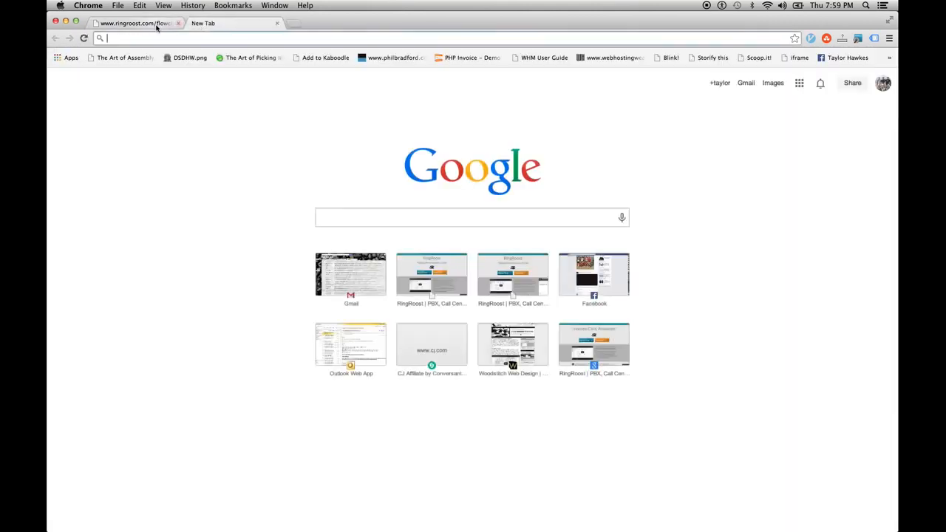
- Load the Grandstream phone's web page at 10.0.0.3 in the new tab
left_click(156, 25)
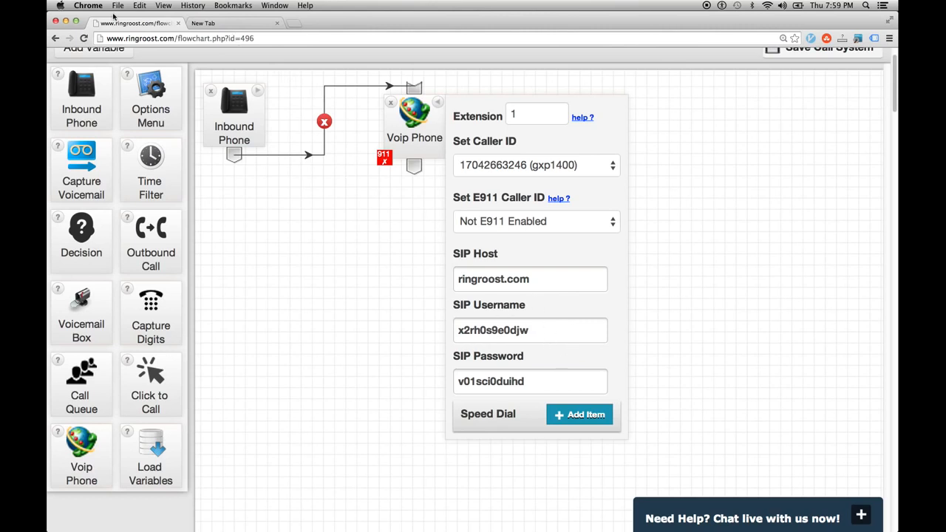
left_click(208, 24)
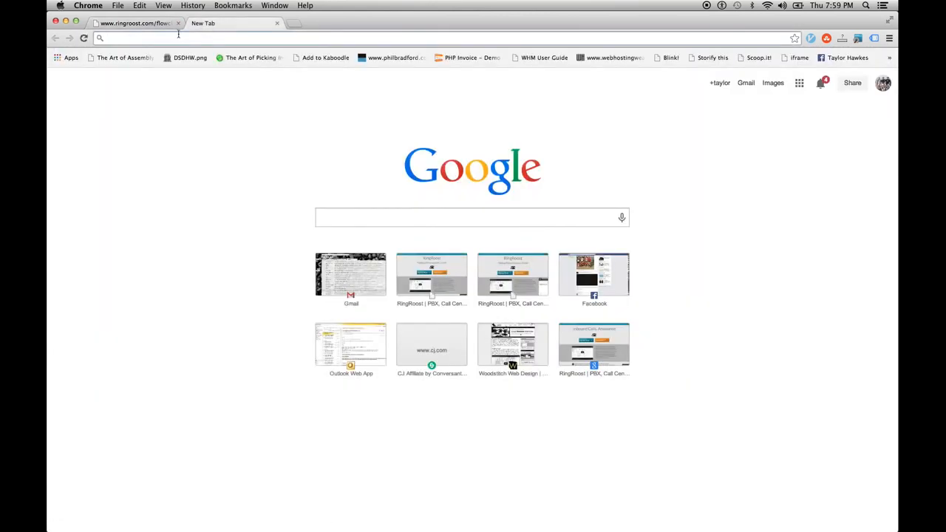
type("10.0.0.3")
key("Return")
left_click(152, 37)
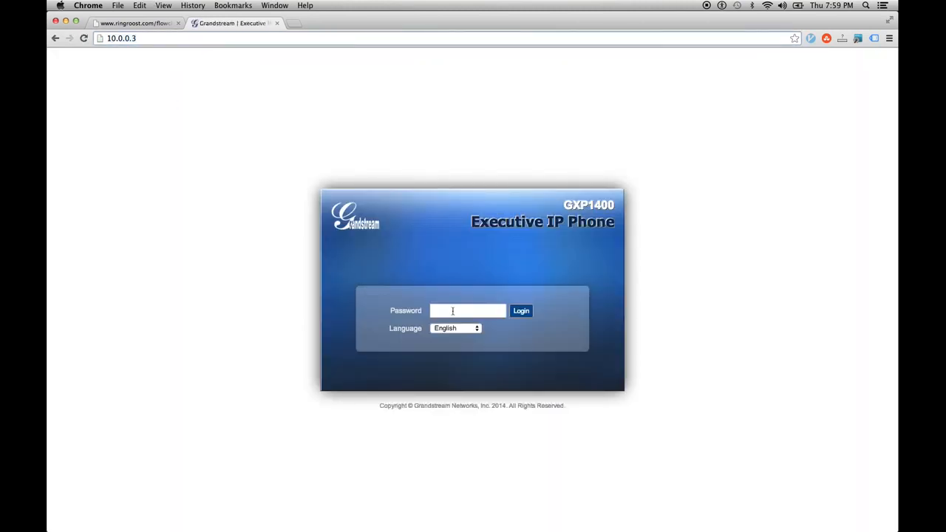
left_click_drag(141, 41, 113, 38)
left_click(170, 98)
- Log in to the phone's web interface with the admin password
left_click(440, 312)
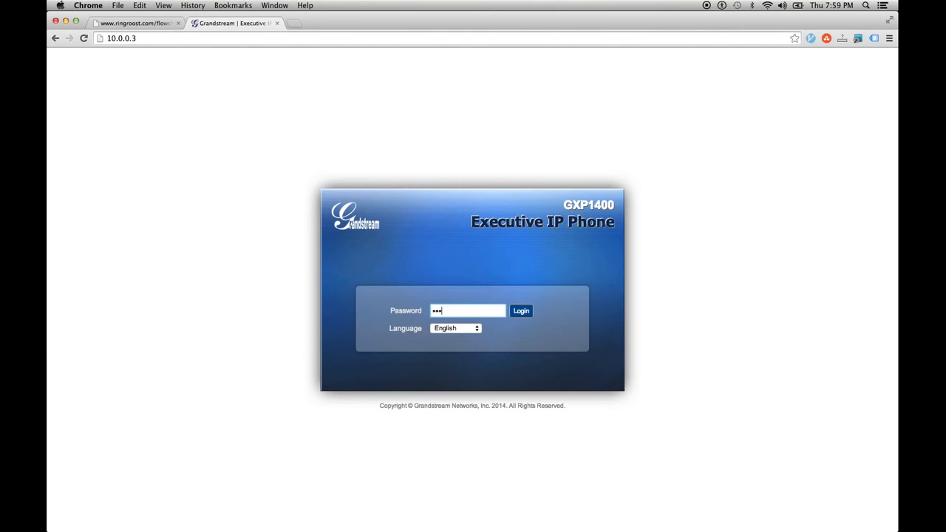
type("admin")
key("Return")
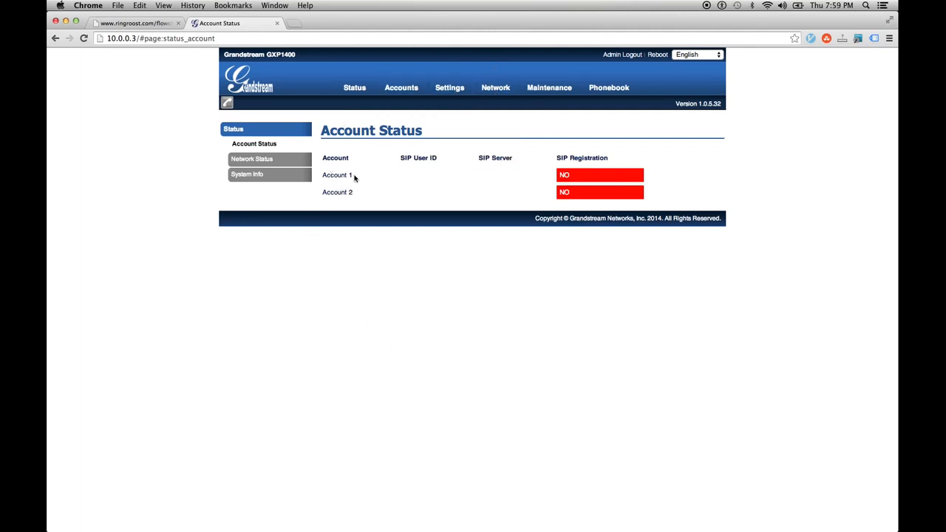
- Open Accounts > Account 1 > General Settings on the phone
mouse_move(418, 84)
mouse_move(413, 103)
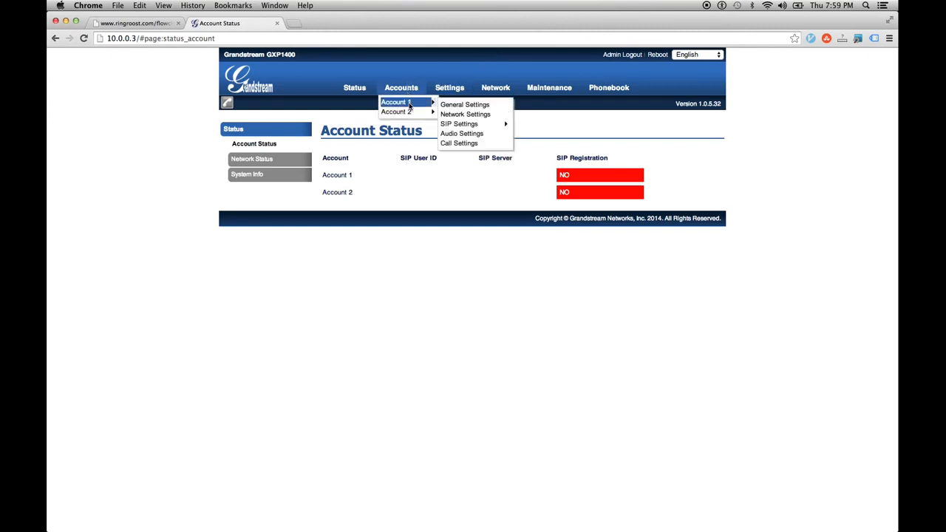
left_click(460, 108)
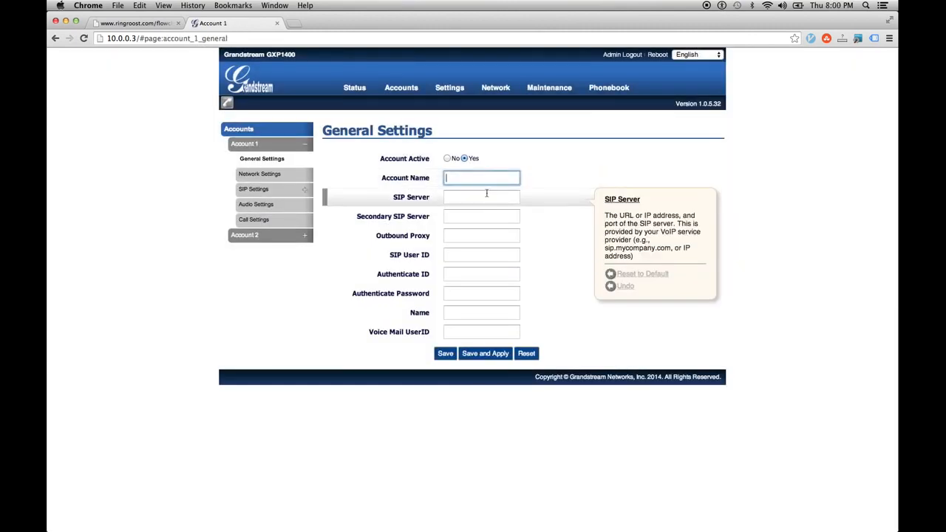
- Paste RingRoost's SIP username into Account Name, SIP User ID, Authenticate ID and Name
left_click(136, 23)
double_click(467, 284)
double_click(510, 330)
key("super+c")
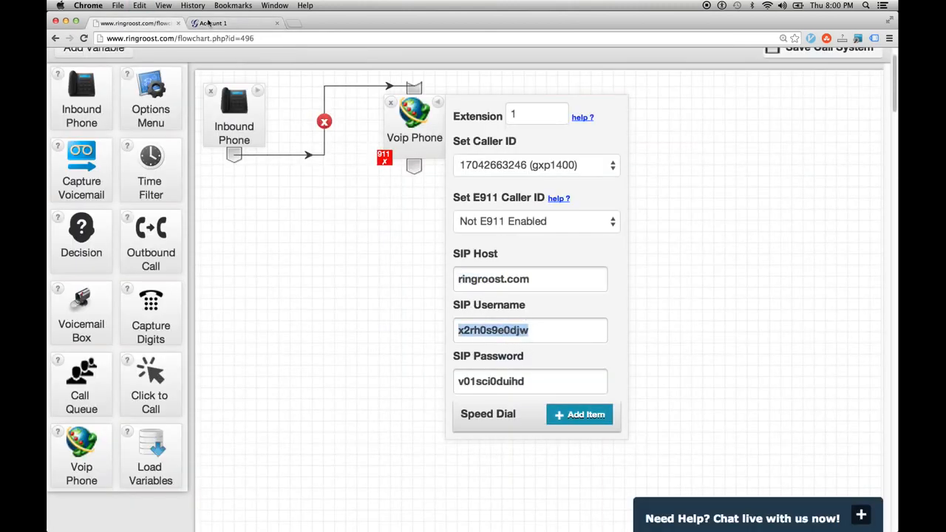
left_click(209, 23)
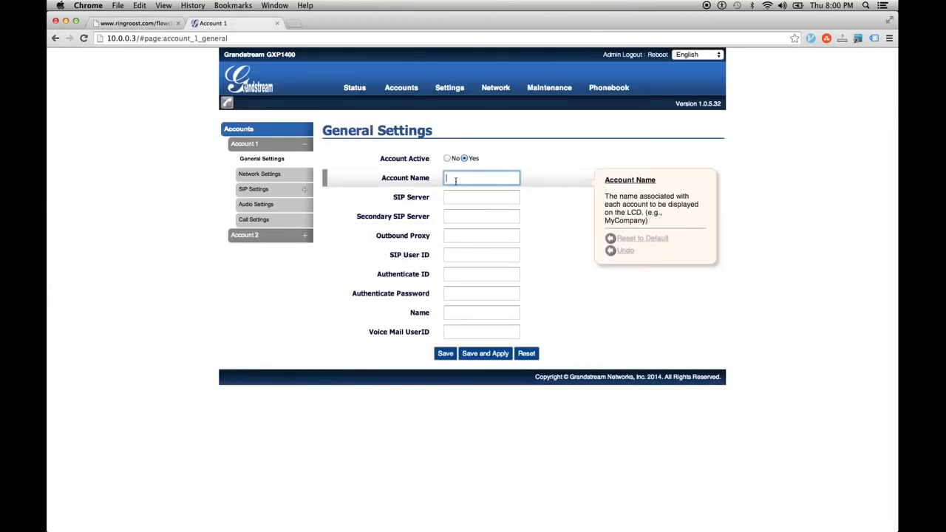
key("super+v")
left_click(446, 255)
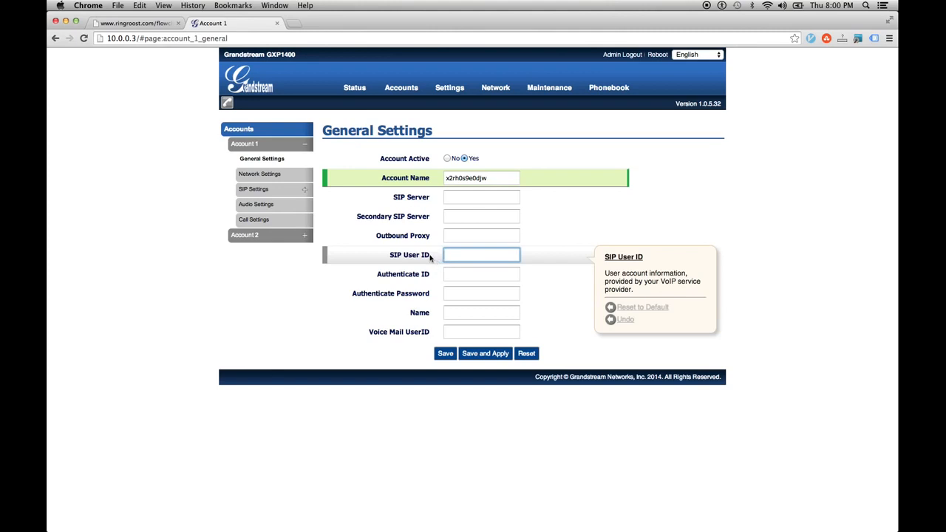
key("super+v")
left_click(456, 274)
key("super+v")
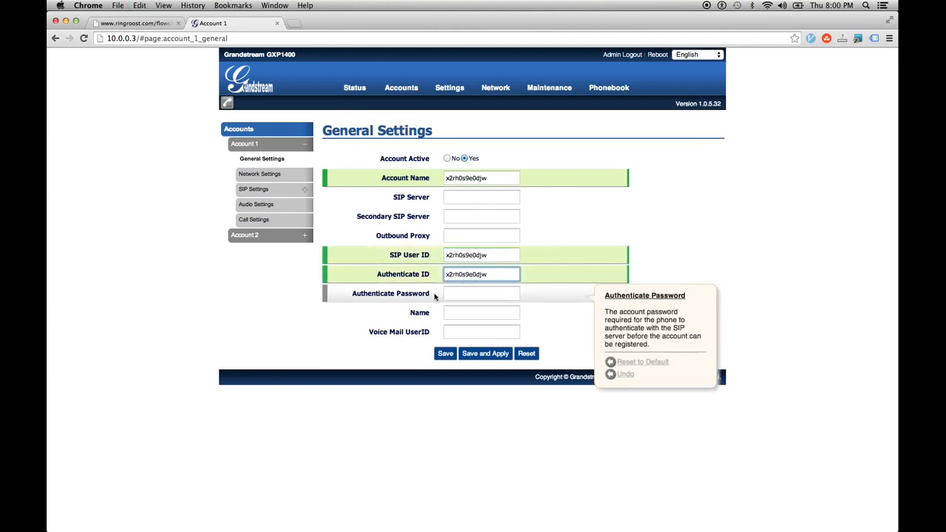
left_click(448, 297)
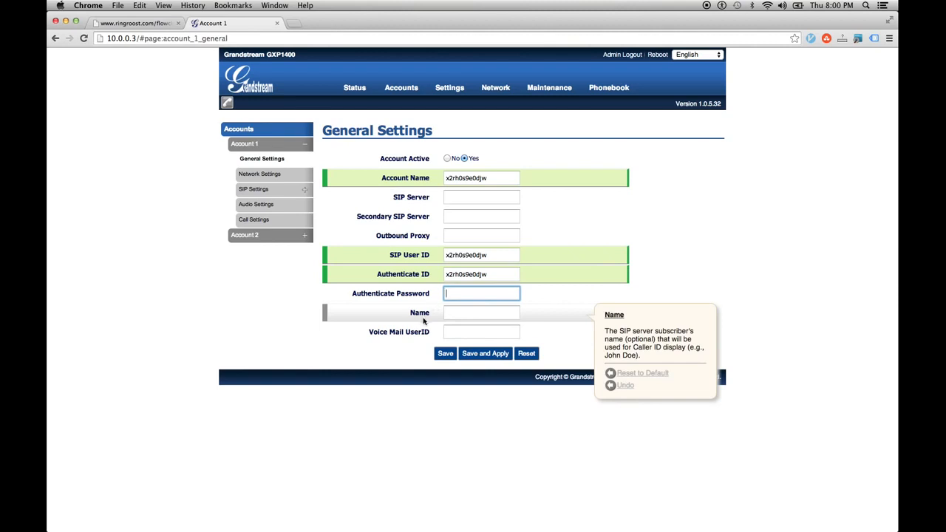
left_click(445, 313)
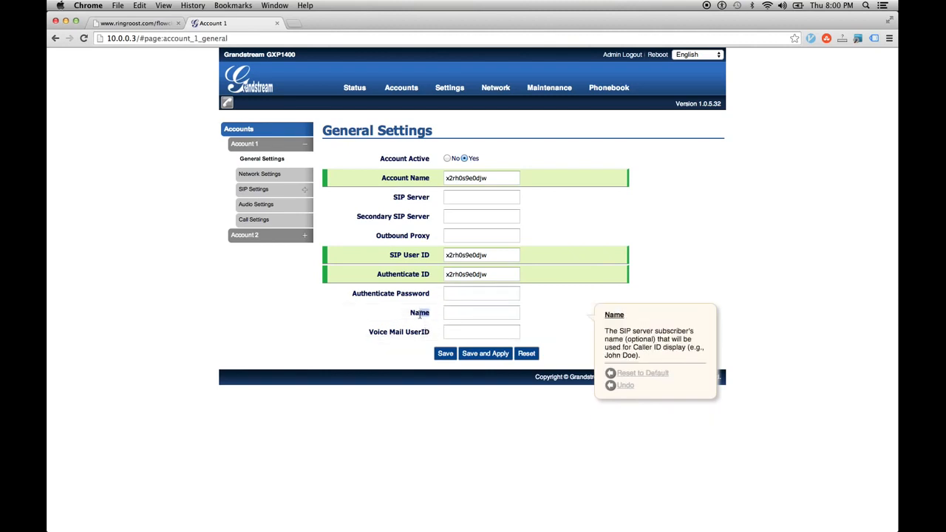
key("super+v")
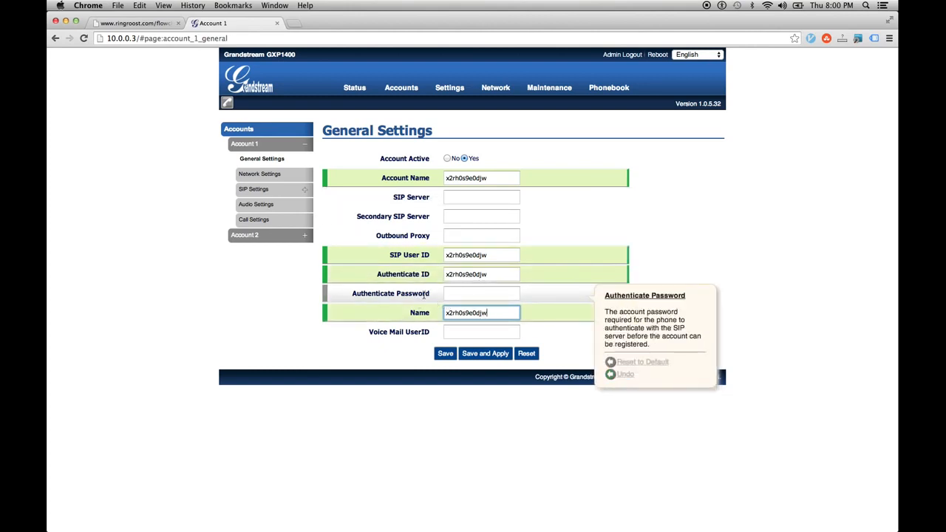
- Paste RingRoost's SIP password into the Authenticate Password field
left_click(130, 25)
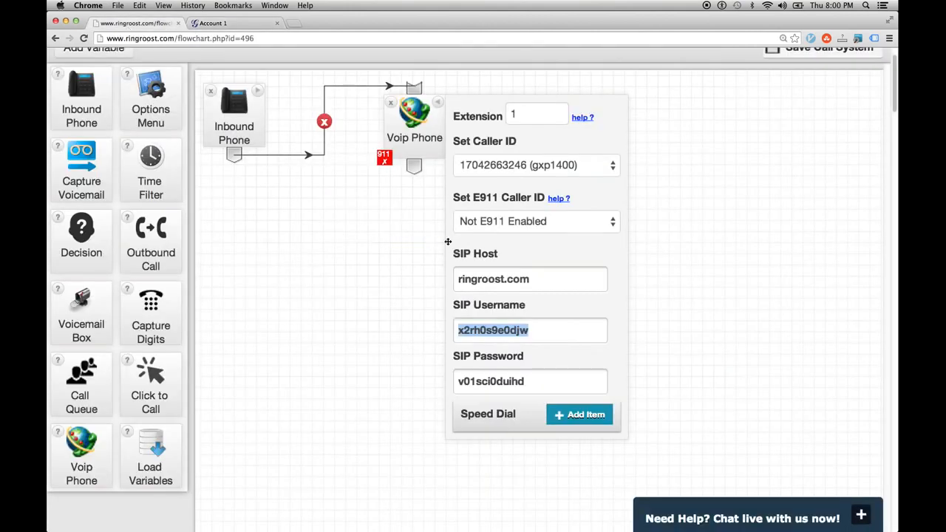
double_click(511, 383)
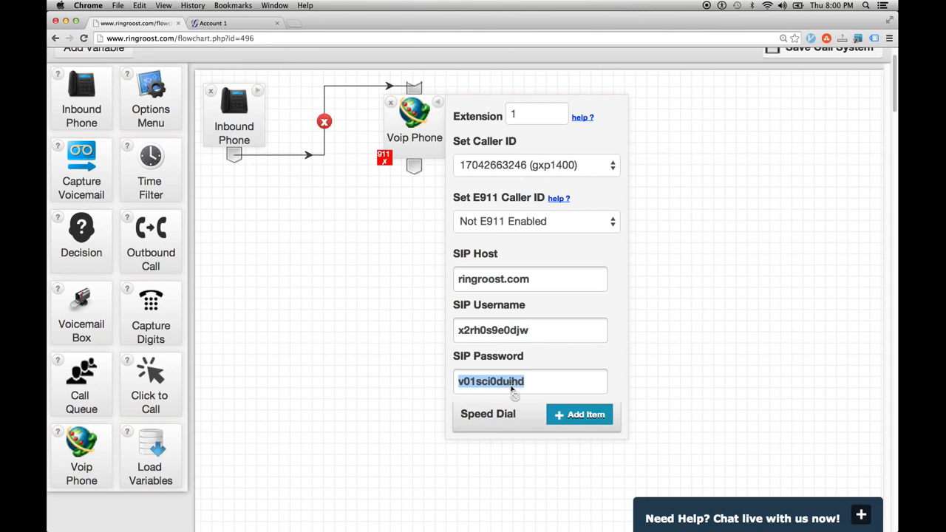
left_click(244, 22)
left_click(505, 294)
key("super+v")
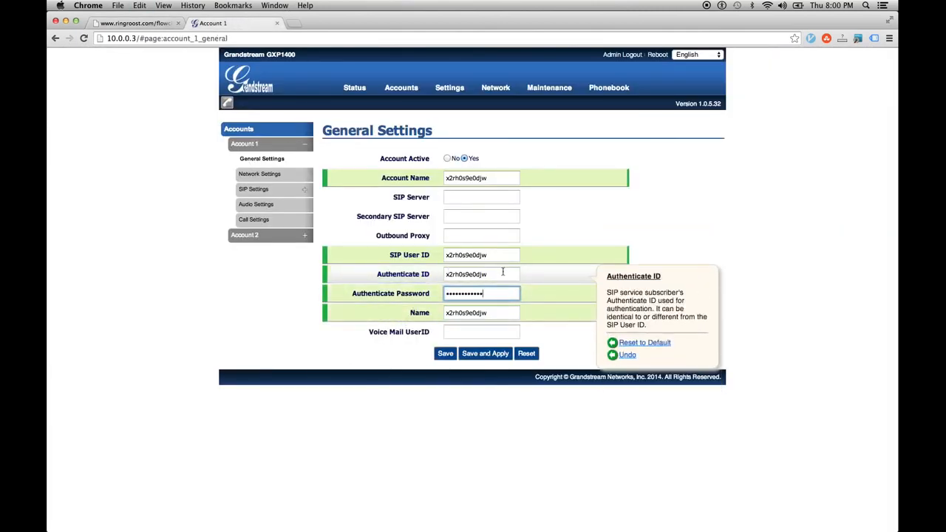
- Set the SIP Server to ringroost.com, copied from RingRoost's SIP Host
left_click(460, 198)
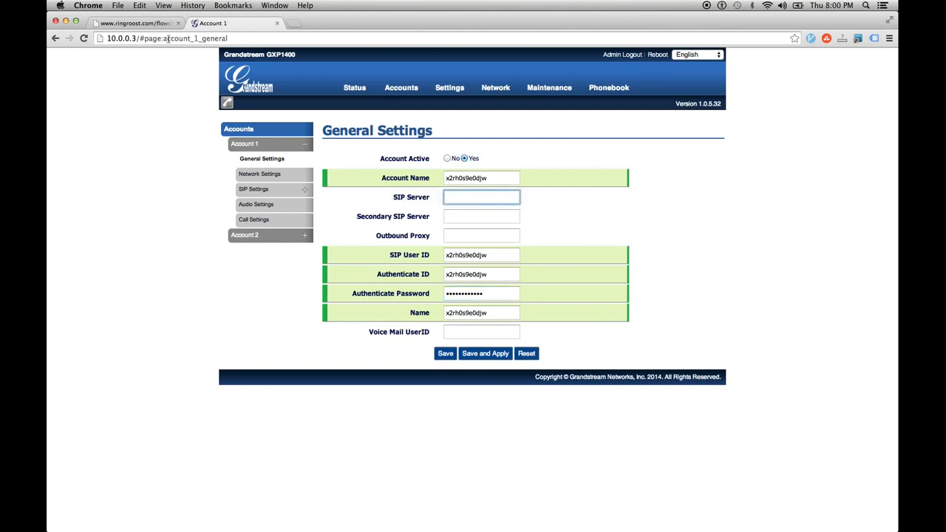
left_click(137, 23)
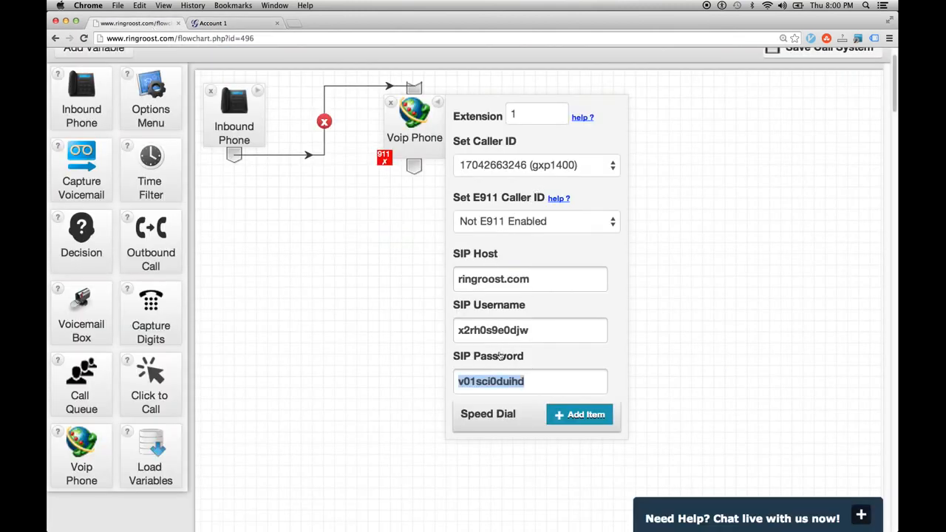
left_click_drag(529, 283, 456, 288)
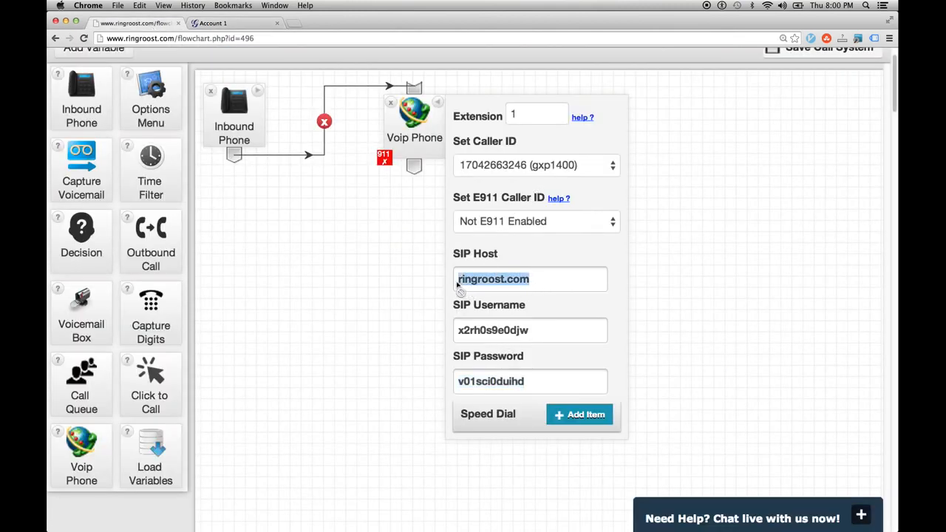
left_click_drag(537, 280, 459, 281)
left_click(240, 20)
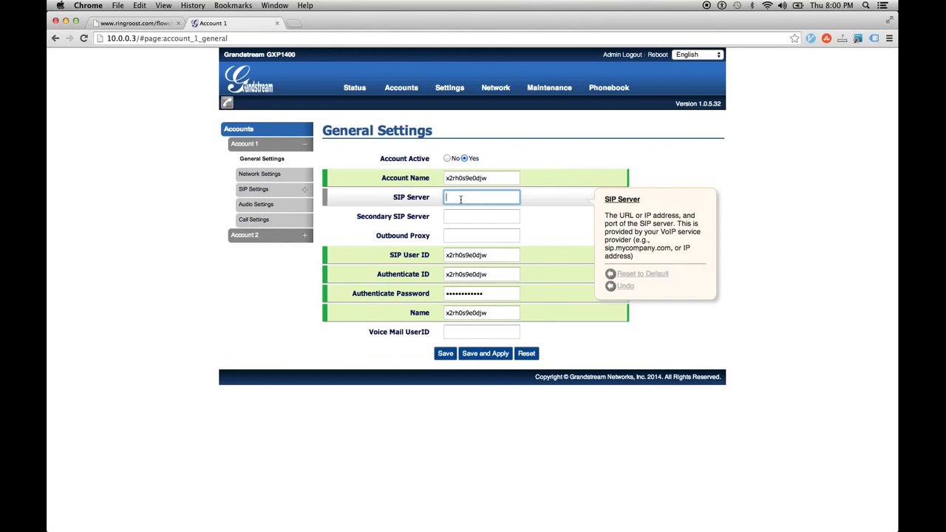
key("super+v")
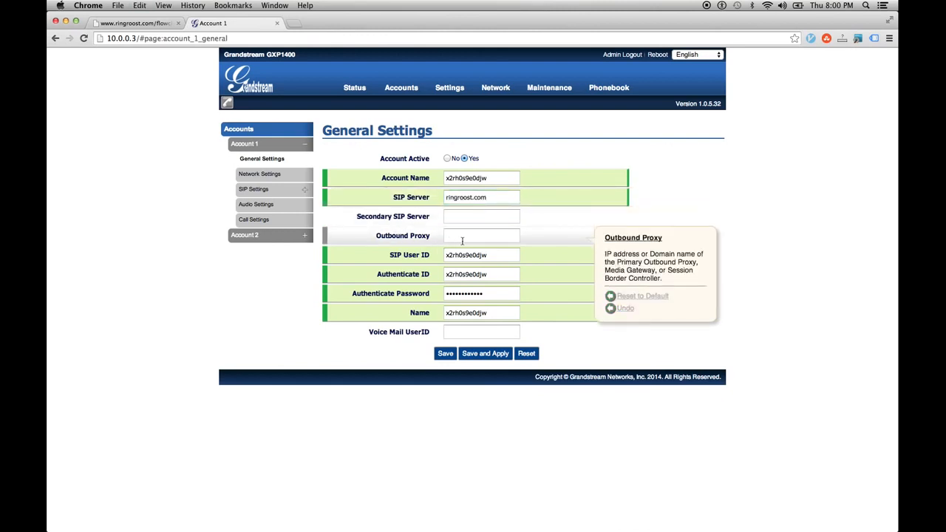
- Save and apply the Account 1 settings and open the Account Status page
left_click(484, 354)
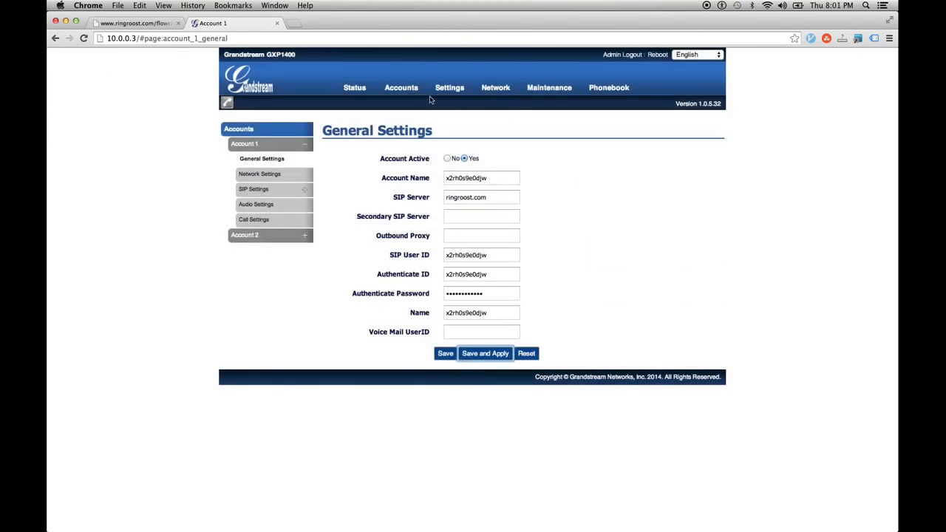
mouse_move(409, 104)
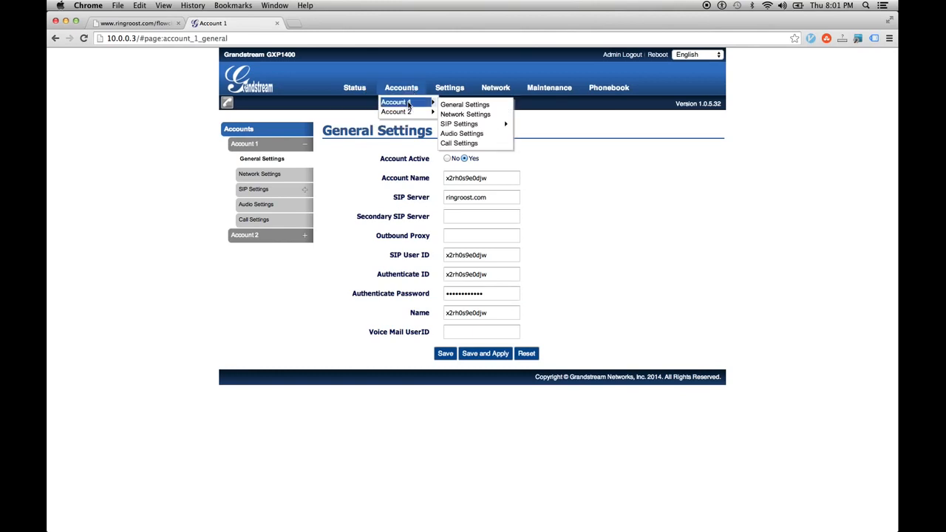
left_click(361, 97)
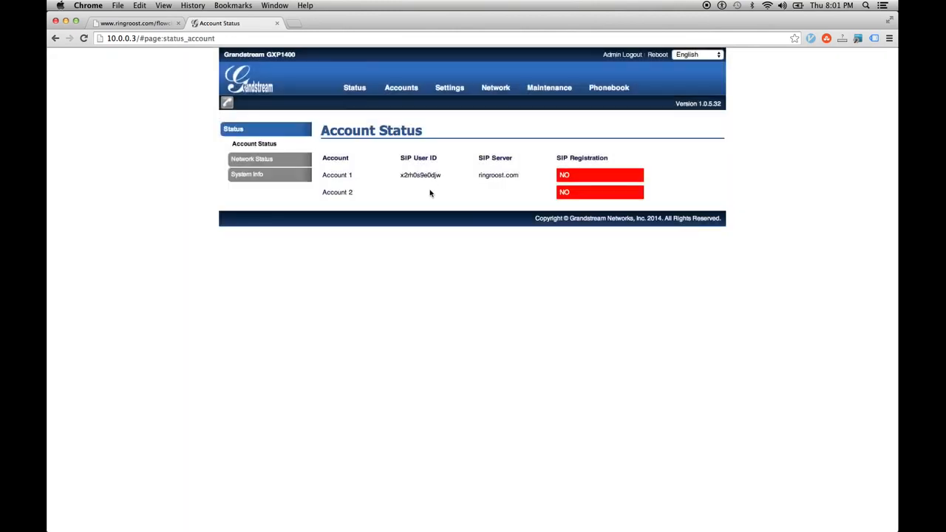
- Reload the phone's interface and log back in with the admin password
key("super+r")
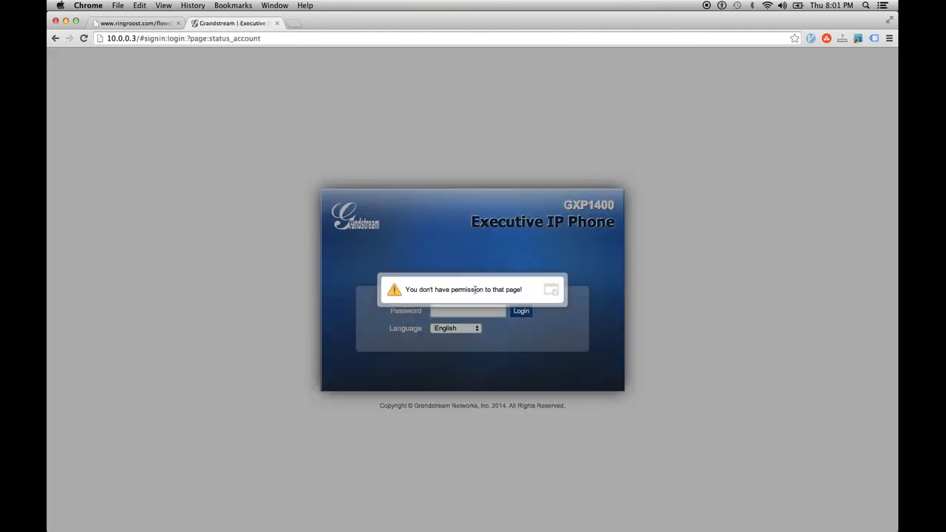
left_click(550, 288)
left_click(487, 308)
type("adm")
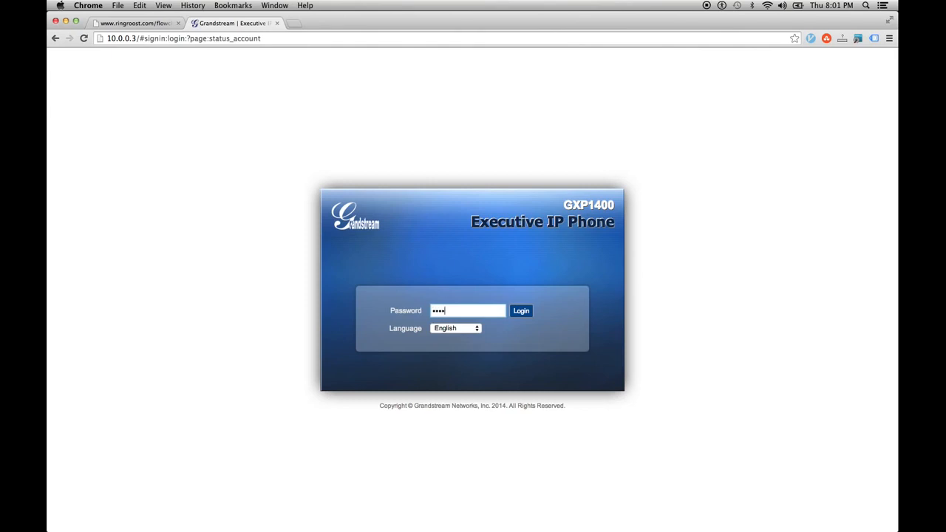
type("in")
key("Return")
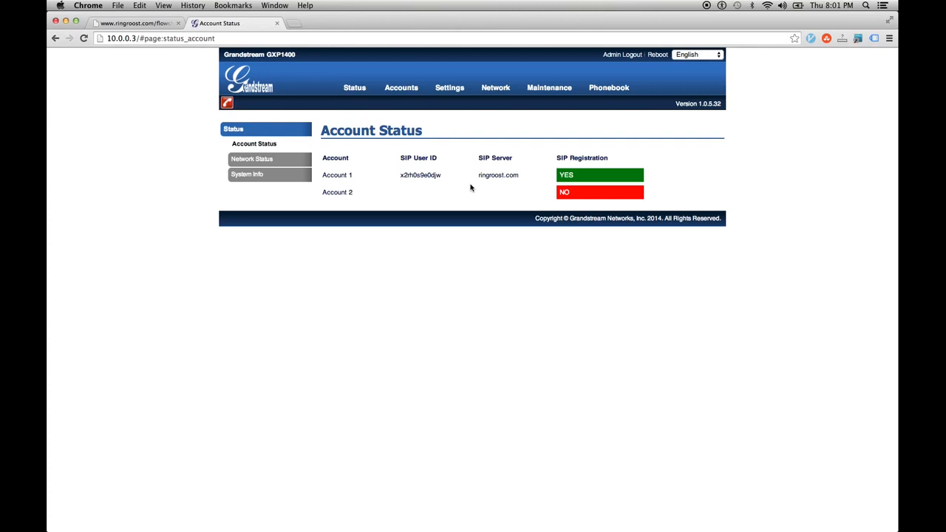
- Confirm Account 1 is registered, then move the Voip Phone node right of the Inbound Phone
left_click_drag(523, 177, 322, 176)
left_click(425, 206)
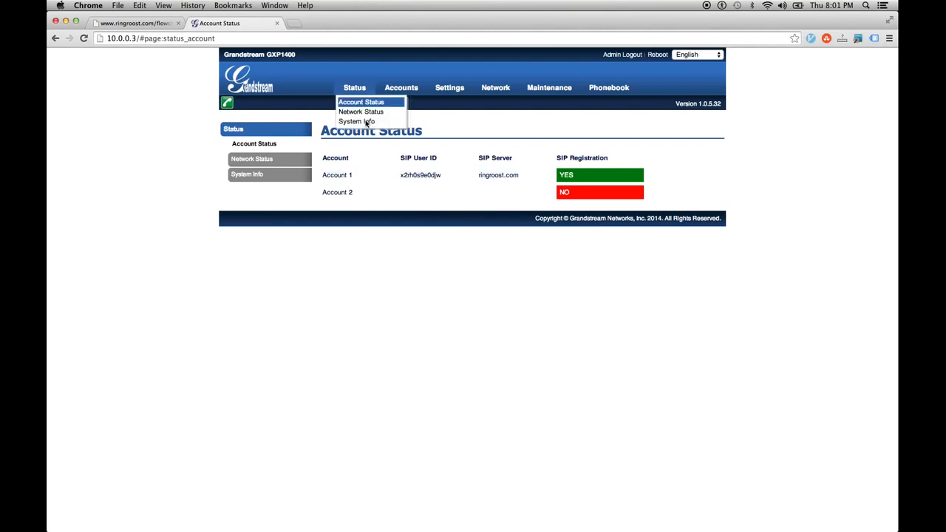
left_click(162, 23)
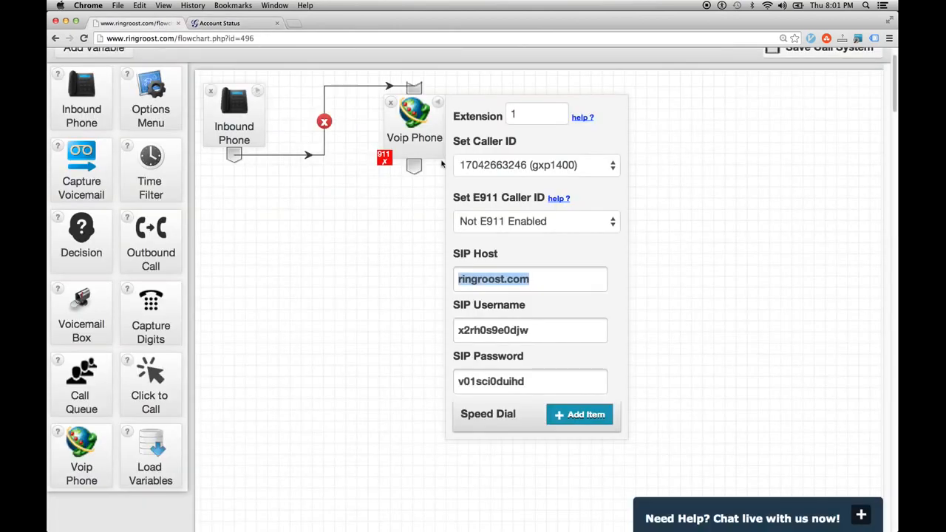
left_click_drag(419, 146, 446, 147)
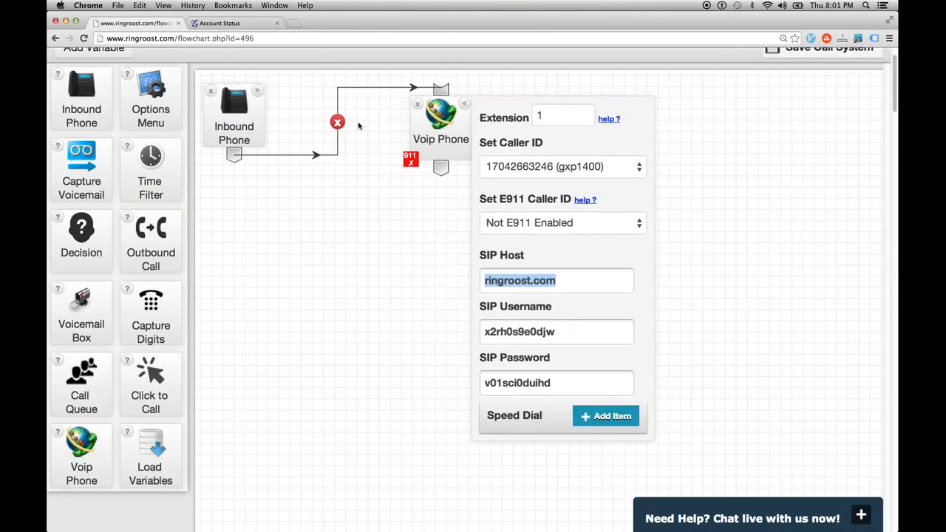
left_click(238, 96)
left_click_drag(238, 96, 231, 94)
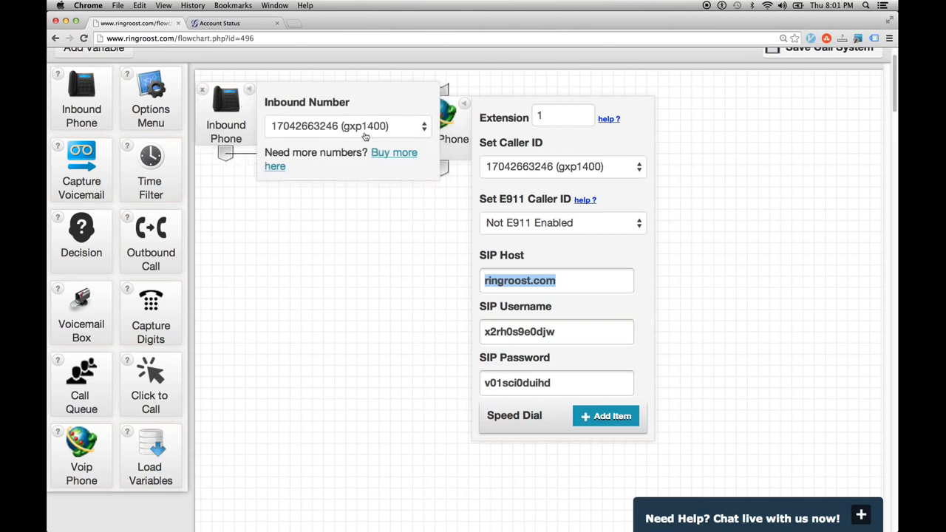
left_click_drag(446, 126, 502, 124)
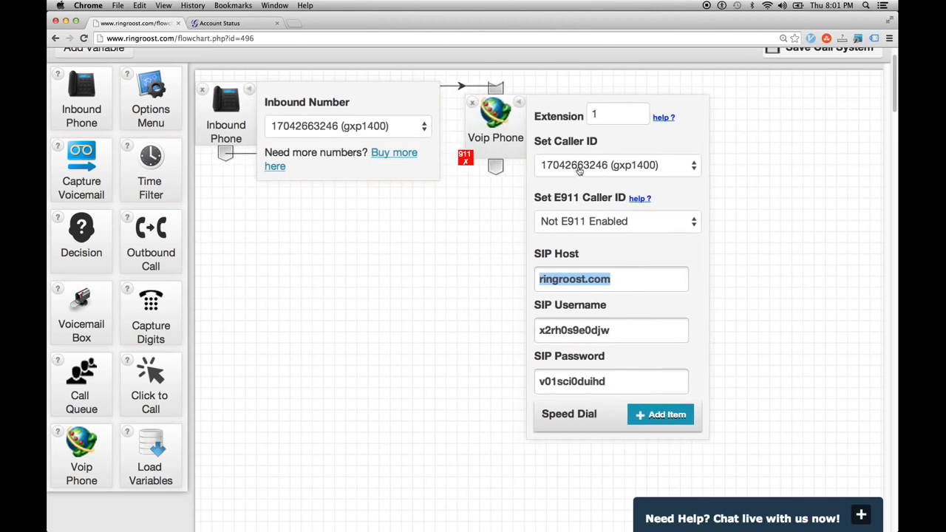
left_click_drag(516, 141, 529, 140)
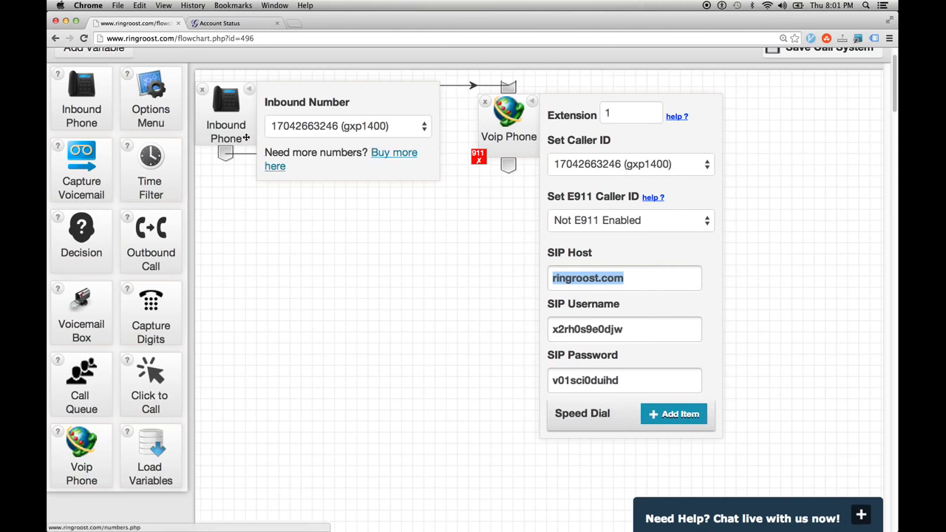
left_click(244, 25)
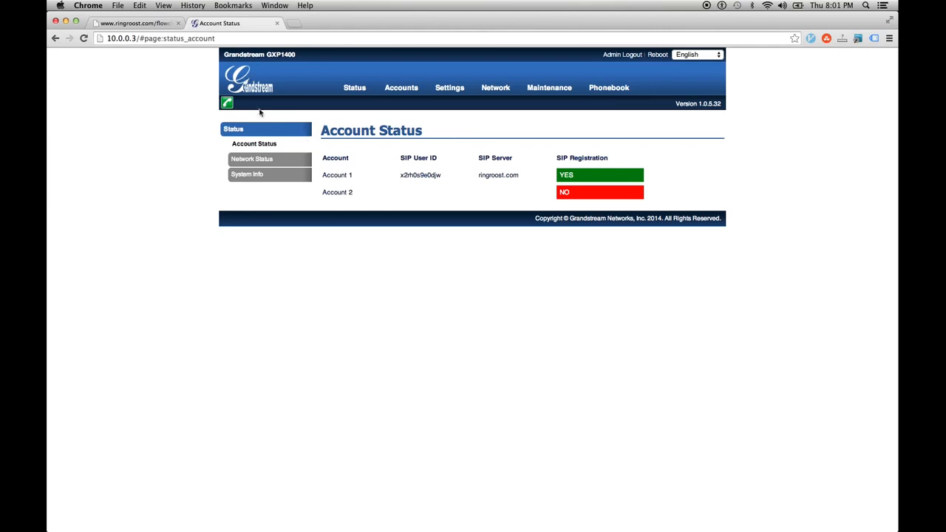
- Review Account 1's General Settings on the phone, then return to the RingRoost flowchart
mouse_move(399, 90)
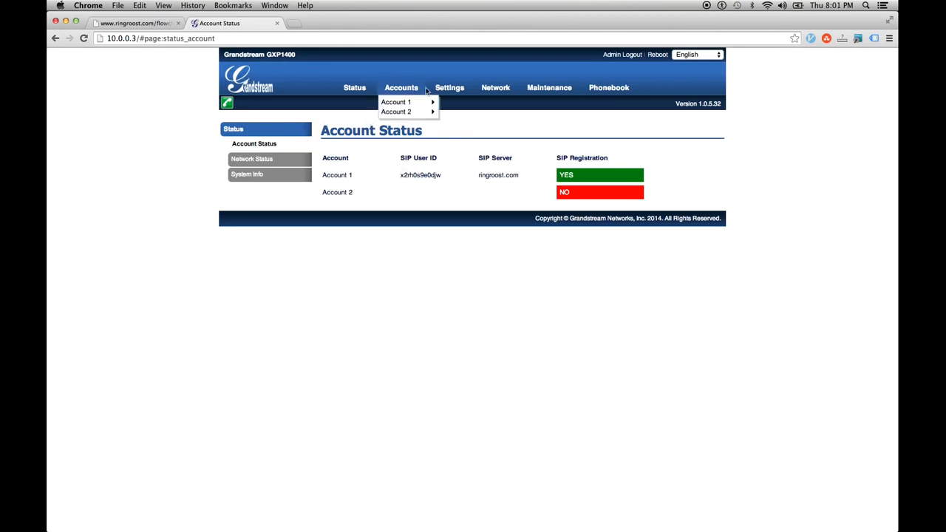
left_click(462, 106)
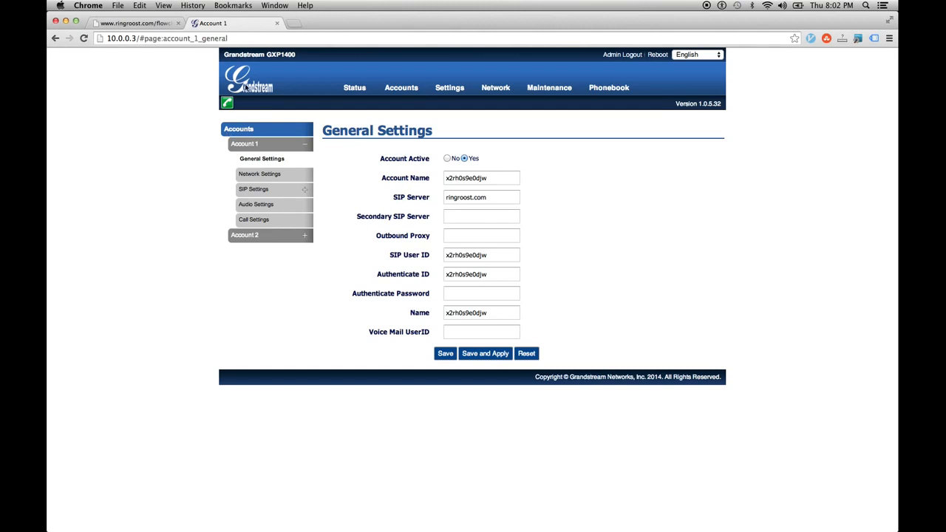
left_click(137, 23)
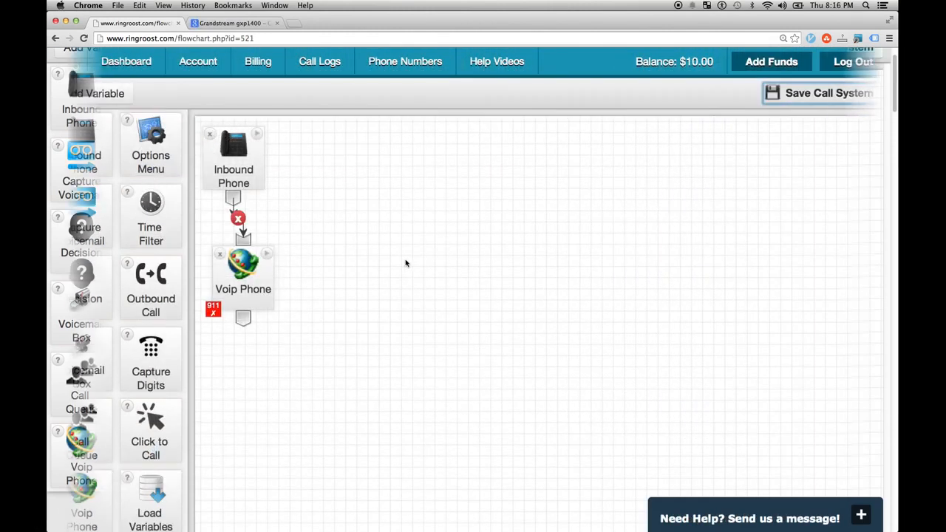
scroll(406, 263, "down", 2)
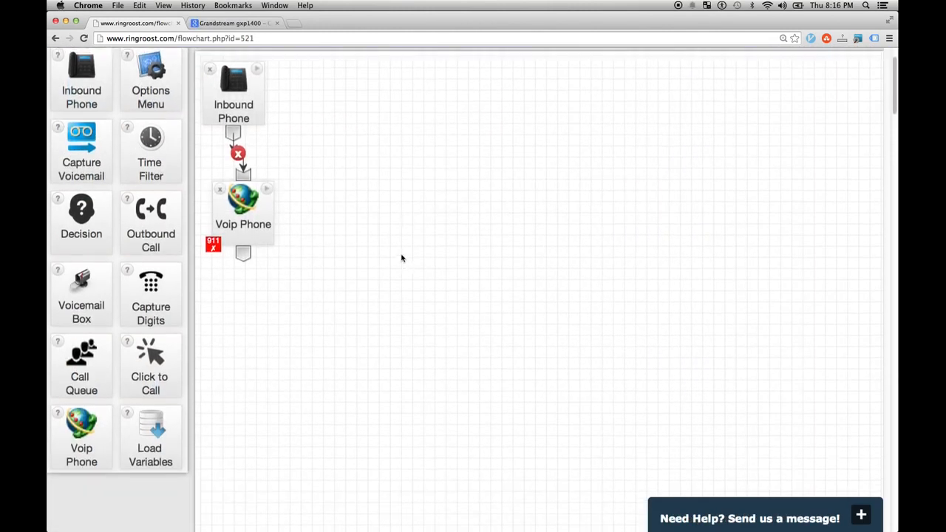
scroll(401, 256, "up", 2)
left_click_drag(259, 286, 255, 294)
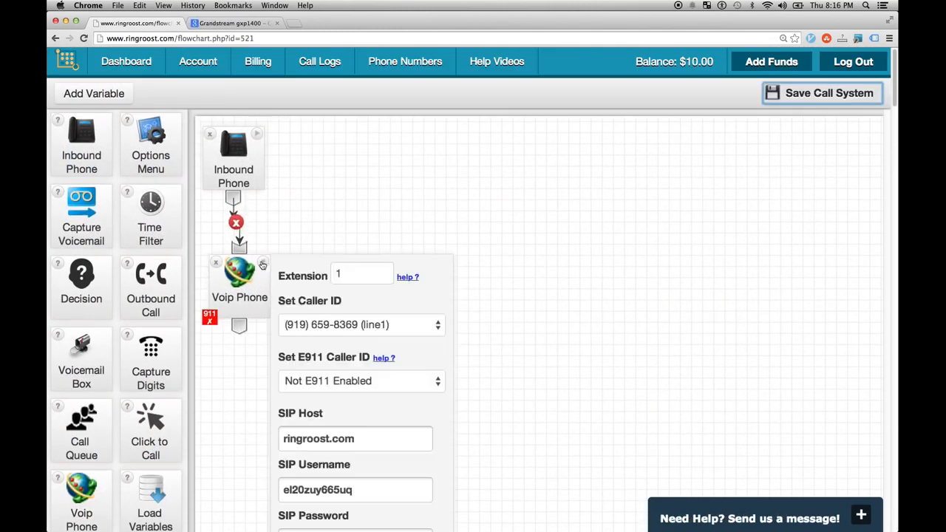
left_click_drag(246, 180, 254, 178)
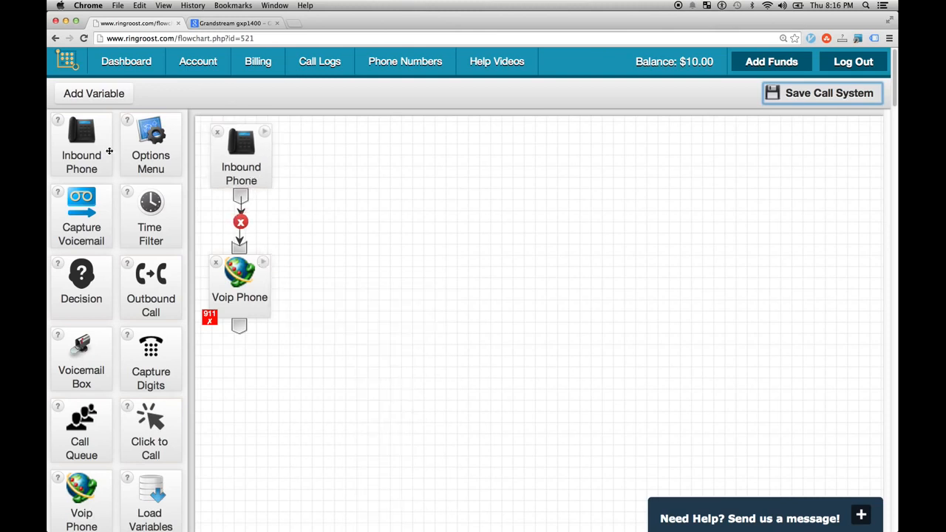
left_click_drag(102, 150, 374, 158)
left_click(465, 167)
left_click(469, 172)
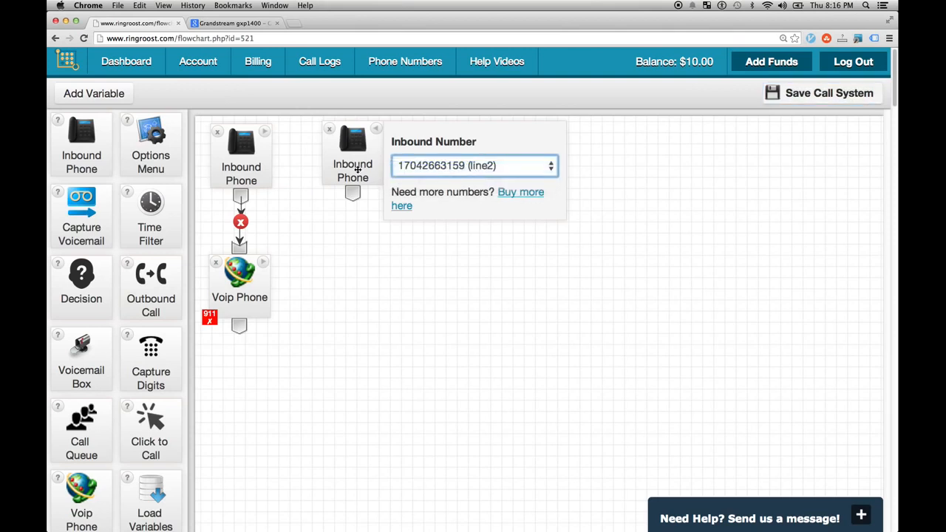
- Add a new Voip Phone wired to the second Inbound Phone, save the call system, and reload
scroll(302, 292, "down", 2)
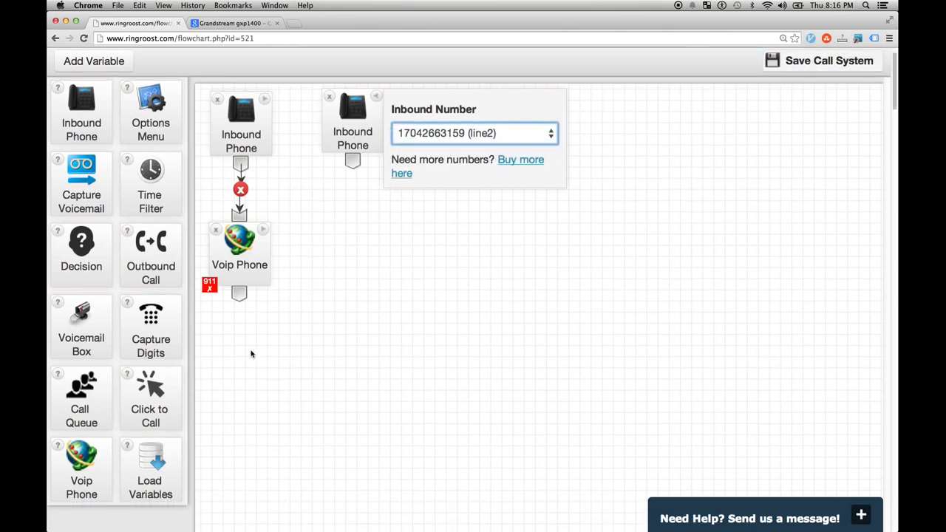
left_click_drag(86, 482, 361, 295)
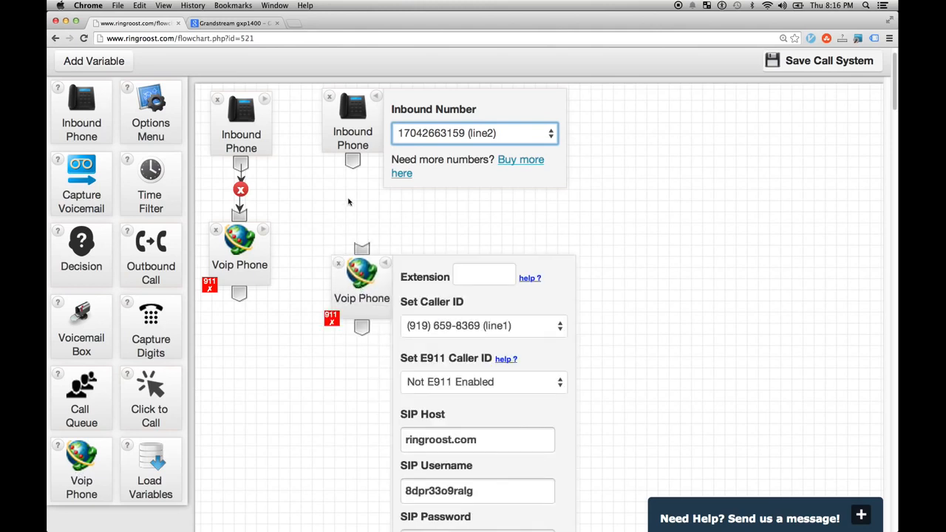
left_click_drag(352, 164, 363, 234)
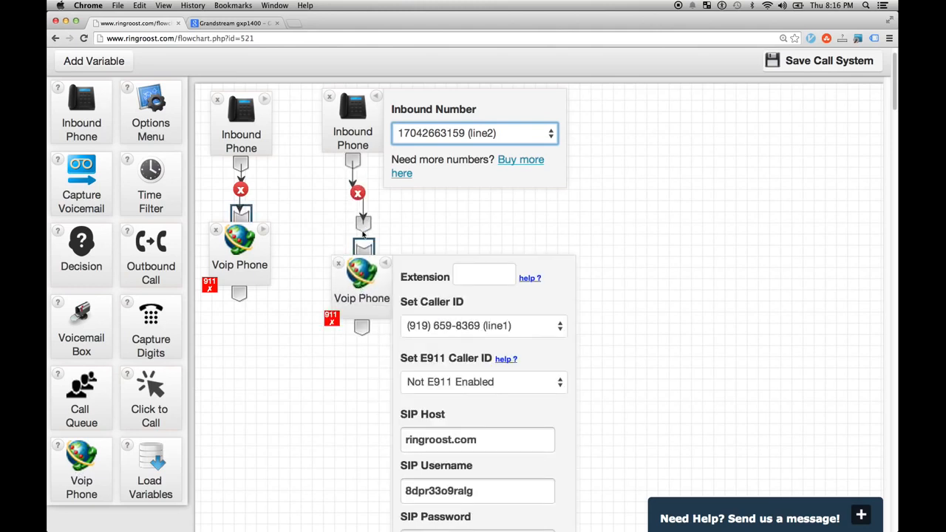
left_click(790, 64)
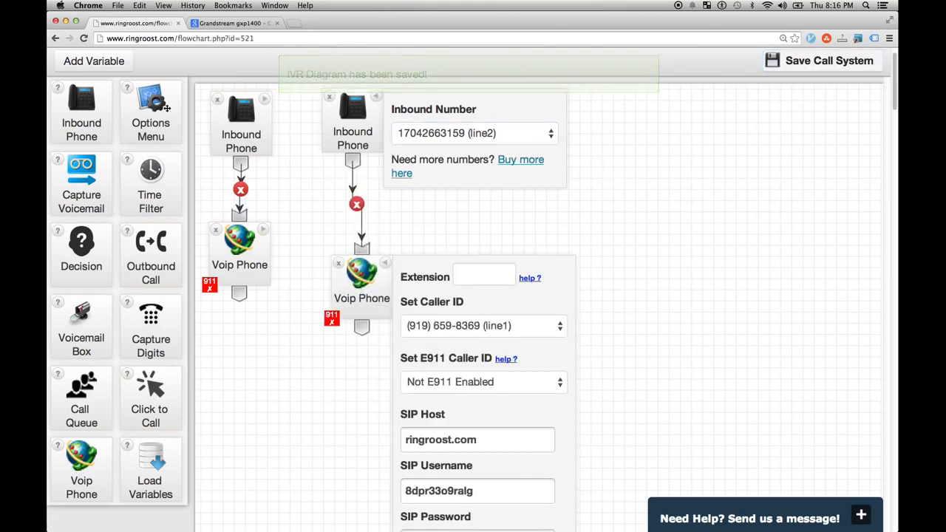
key("super+r")
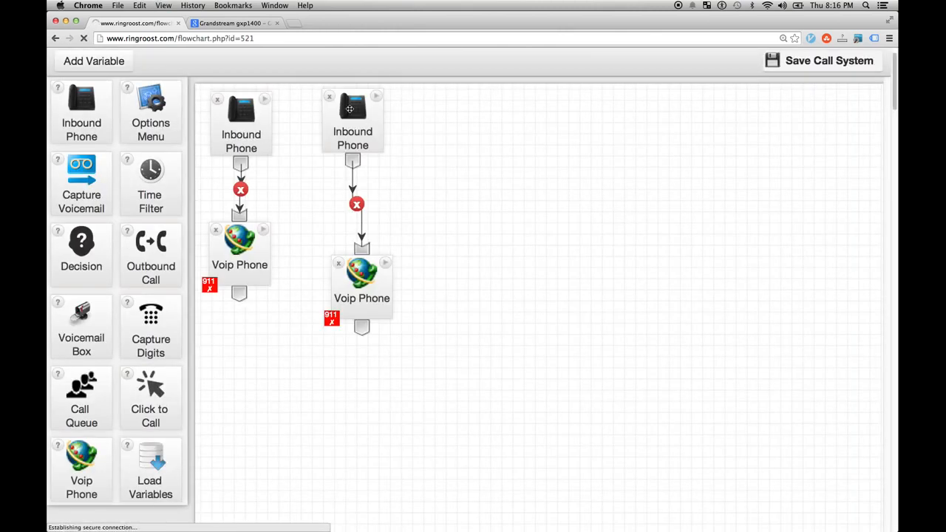
left_click(417, 70)
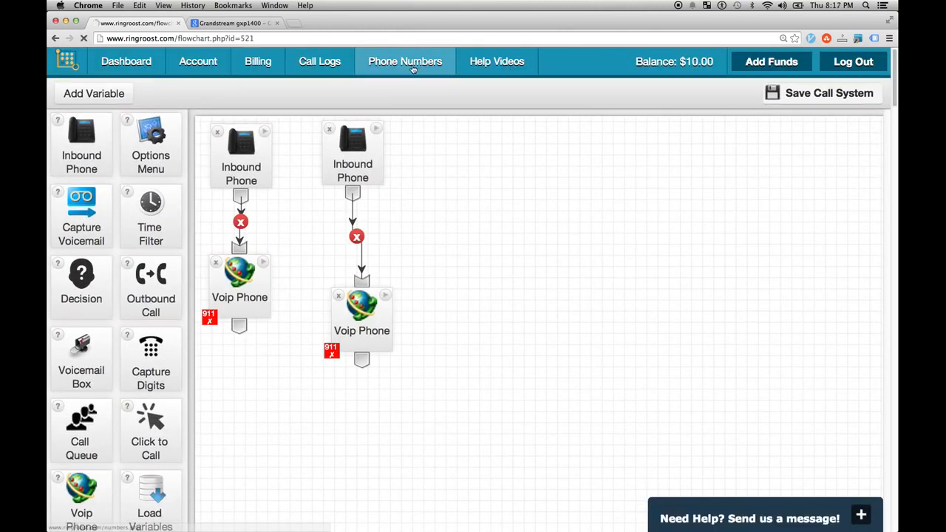
left_click(596, 362)
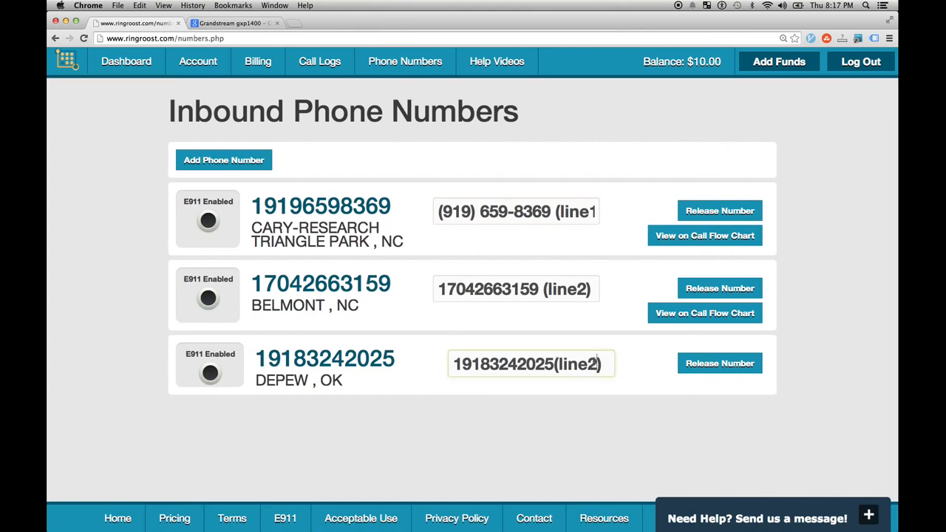
key("BackSpace")
type("3")
left_click(140, 65)
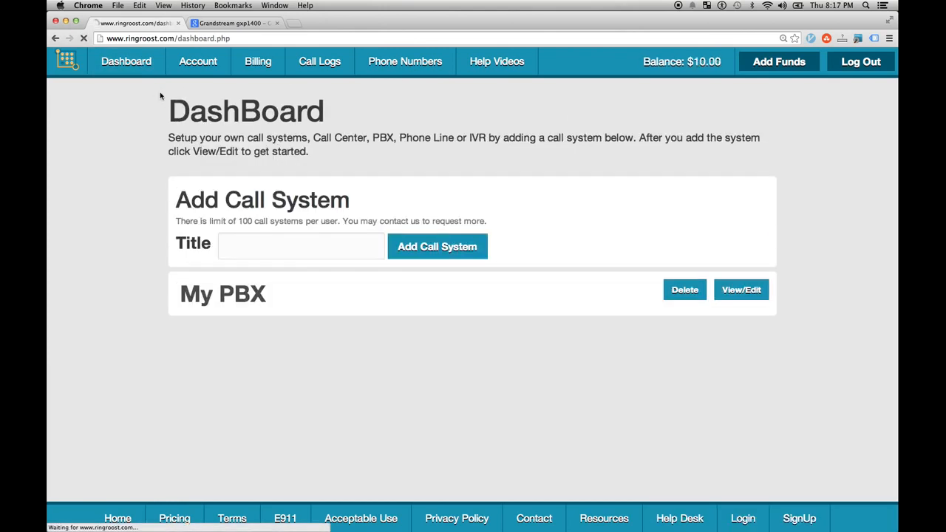
left_click(729, 294)
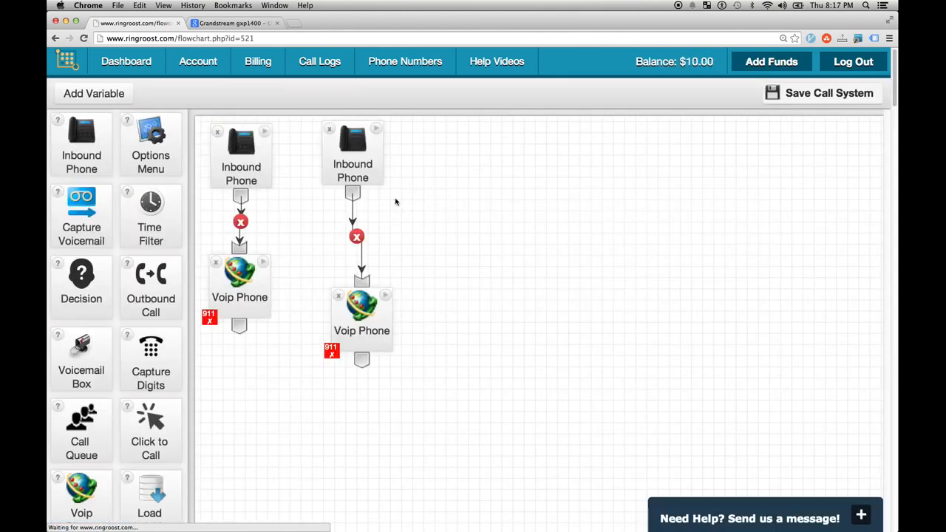
left_click(378, 131)
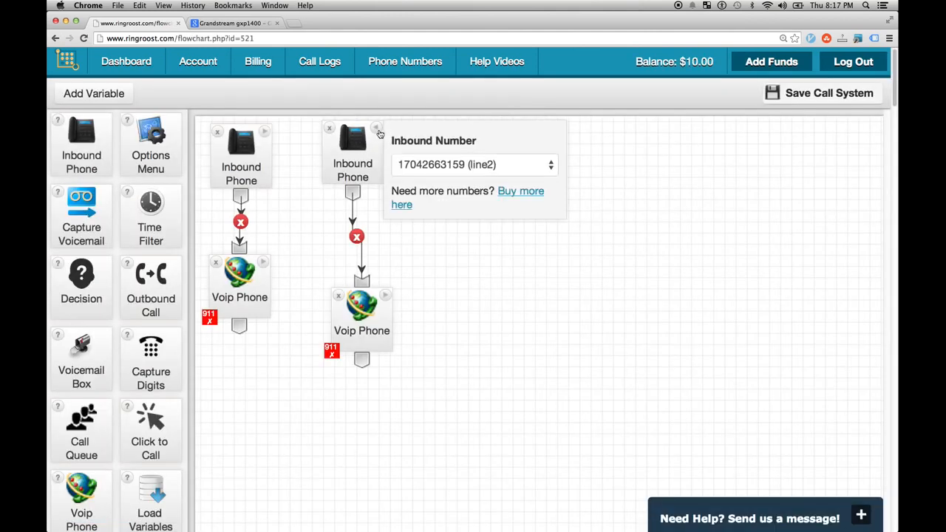
left_click(263, 132)
left_click_drag(81, 133, 602, 169)
left_click(634, 194)
left_click(645, 195)
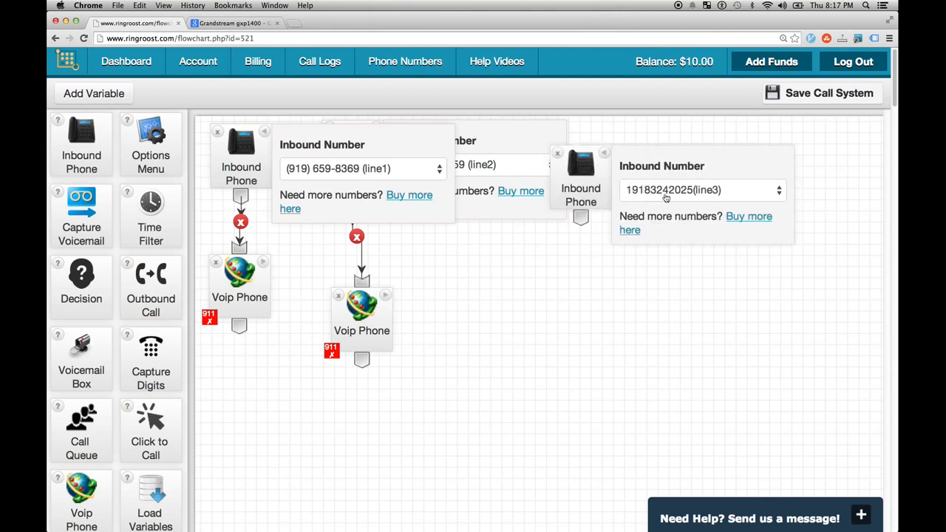
left_click(267, 131)
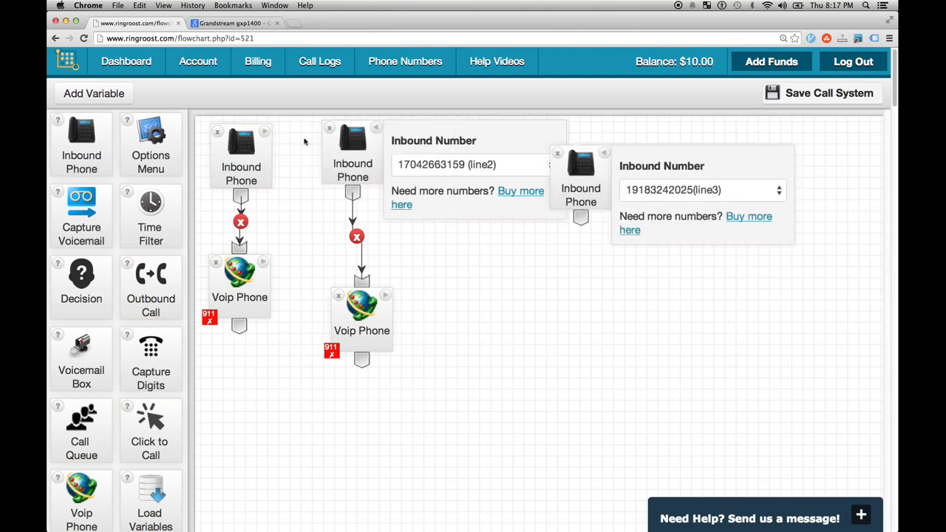
left_click(378, 133)
left_click_drag(573, 195, 452, 177)
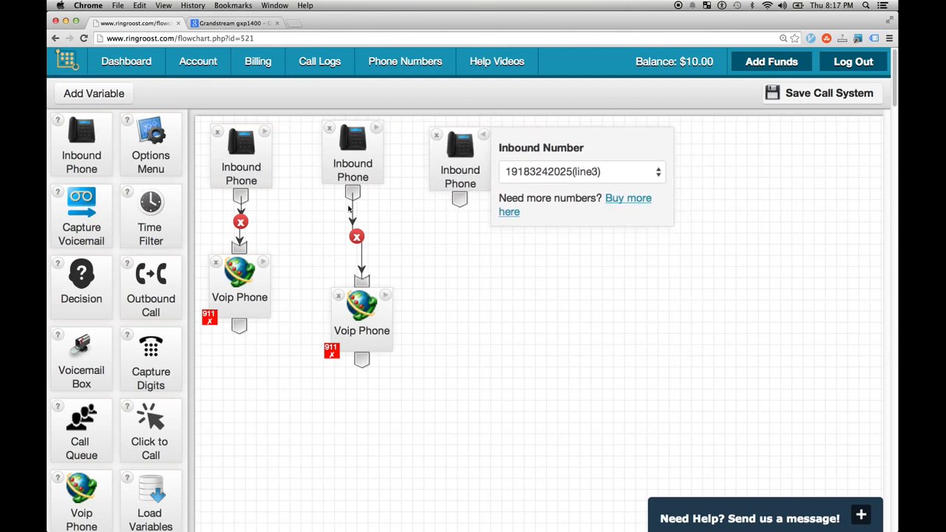
- Add a Voip Phone wired to the line3 Inbound Phone and rearrange the Voip Phone nodes
left_click_drag(81, 502, 469, 314)
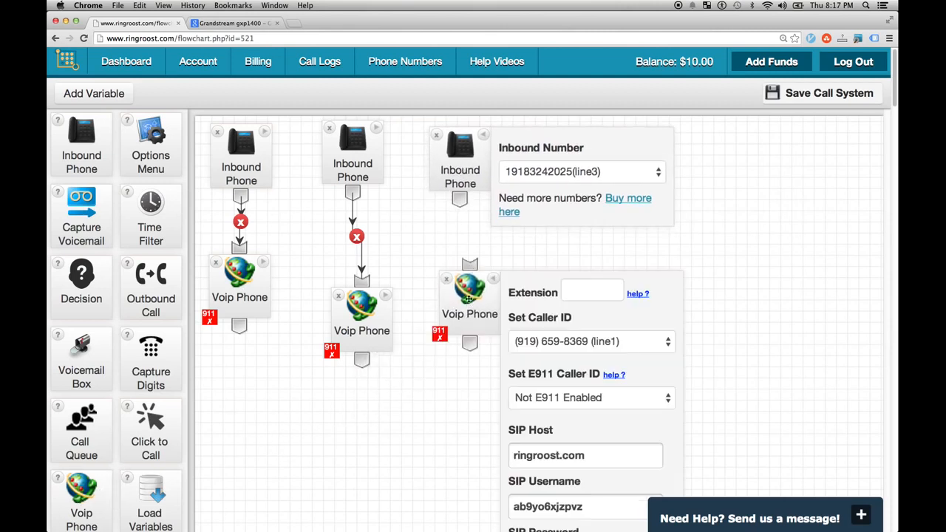
left_click_drag(460, 200, 470, 264)
left_click_drag(468, 299, 474, 308)
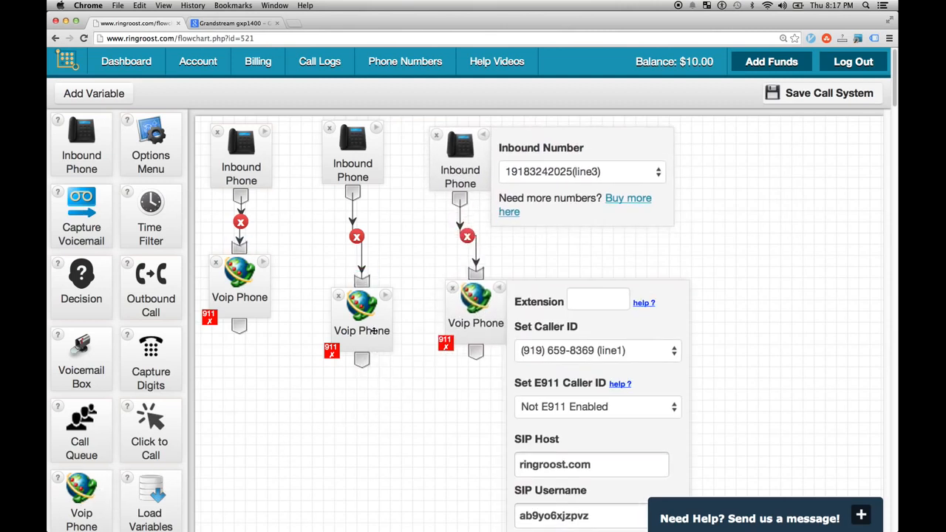
left_click_drag(371, 330, 368, 311)
left_click(264, 264)
left_click(264, 264)
left_click_drag(250, 288, 273, 314)
left_click_drag(351, 324, 364, 319)
- Set the middle Voip Phone's extension to 2 and the right one's to 3
scroll(506, 263, "down", 1)
scroll(529, 274, "up", 1)
scroll(546, 285, "down", 1)
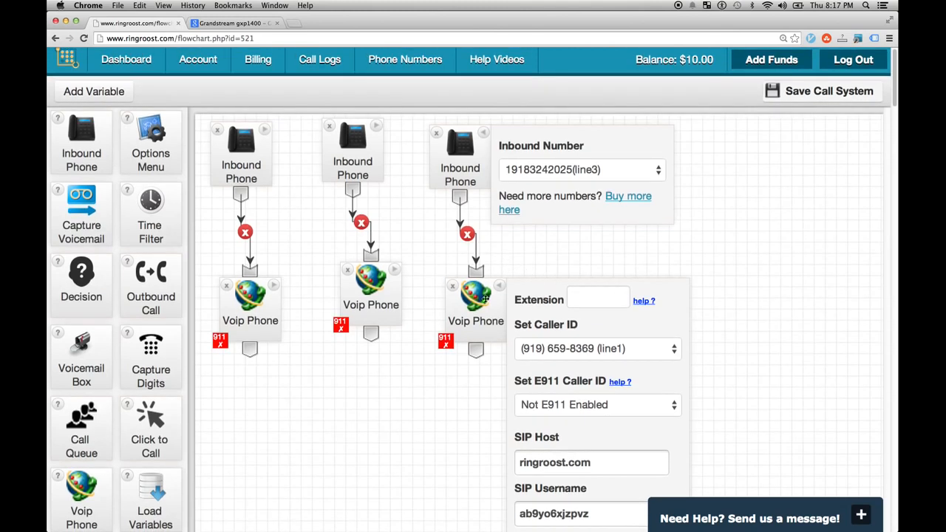
left_click_drag(391, 278, 275, 287)
left_click(382, 269)
left_click(405, 279)
type("2")
left_click(586, 299)
type("3")
left_click(286, 269)
- Tidy the Voip Phone positions, check the extensions, and save the call flow
left_click_drag(286, 283, 409, 324)
left_click_drag(486, 302, 500, 317)
left_click(499, 293)
left_click_drag(404, 325, 388, 305)
left_click(392, 293)
left_click(391, 292)
left_click(506, 305)
left_click(506, 304)
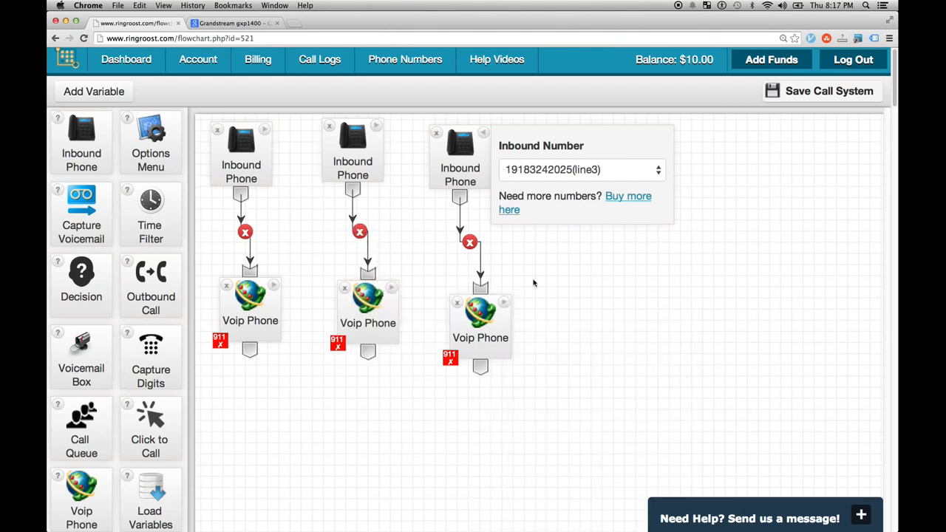
left_click(797, 91)
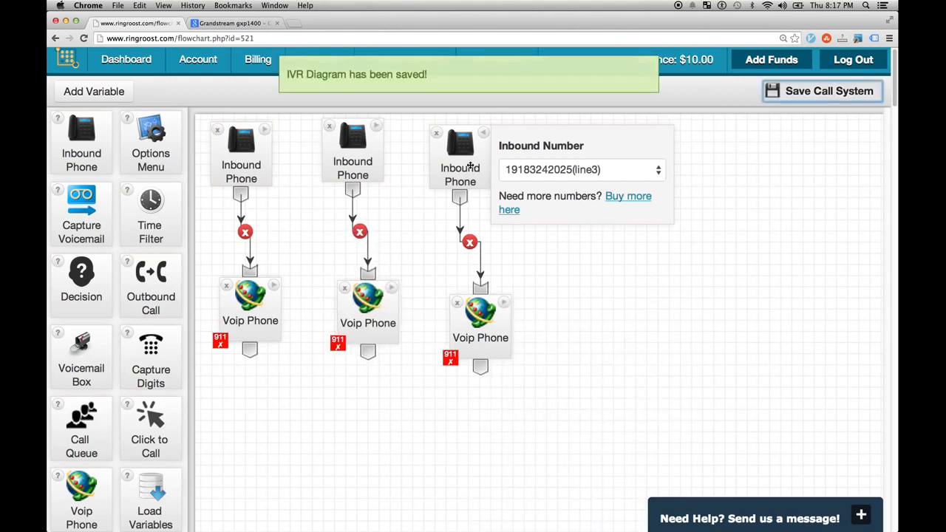
- Spread the three Inbound Phone and Voip Phone chains apart across the canvas
left_click(478, 139)
left_click_drag(481, 314, 614, 329)
left_click_drag(486, 152, 619, 192)
left_click_drag(350, 324, 381, 367)
left_click_drag(342, 153, 450, 215)
left_click_drag(416, 325, 475, 344)
left_click_drag(263, 311, 359, 370)
mouse_move(240, 175)
left_mouse_down()
mouse_move(232, 164)
mouse_move(247, 179)
left_mouse_up()
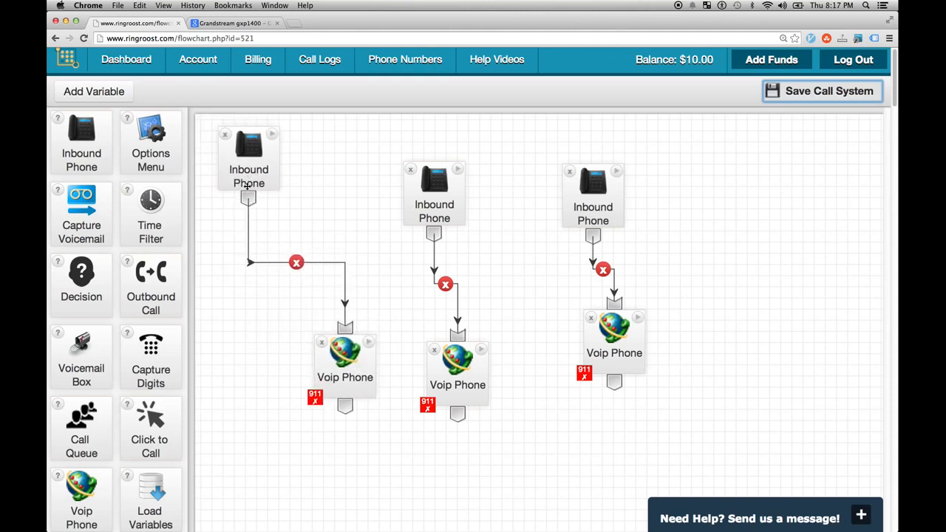
- Fine-tune node positions and delete the first Inbound Phone's link to its Voip Phone
left_click_drag(442, 202, 452, 187)
left_click_drag(470, 387, 498, 389)
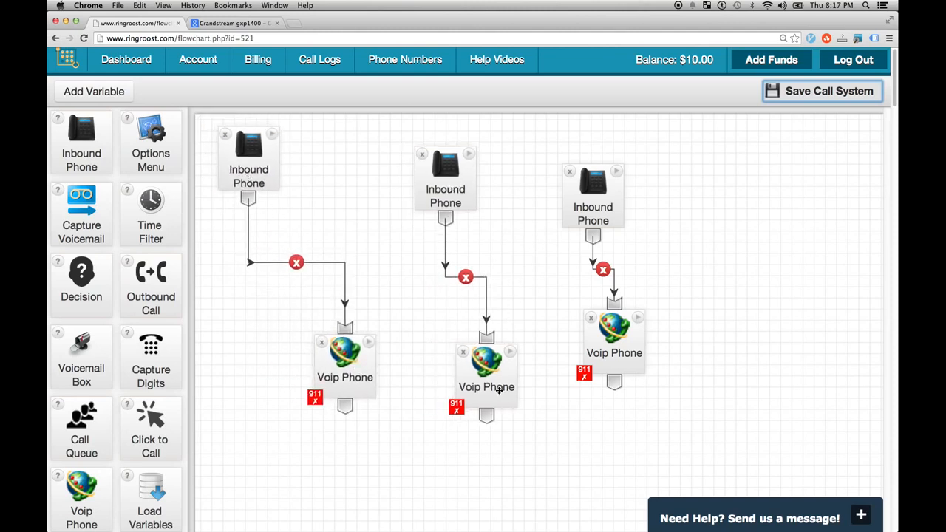
left_click_drag(581, 188, 598, 169)
left_click_drag(625, 359, 644, 362)
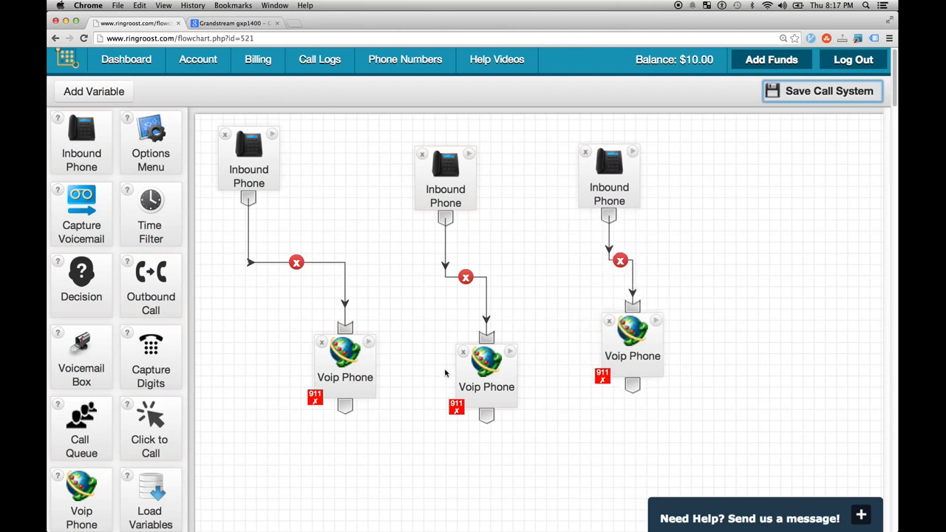
scroll(444, 374, "down", 1)
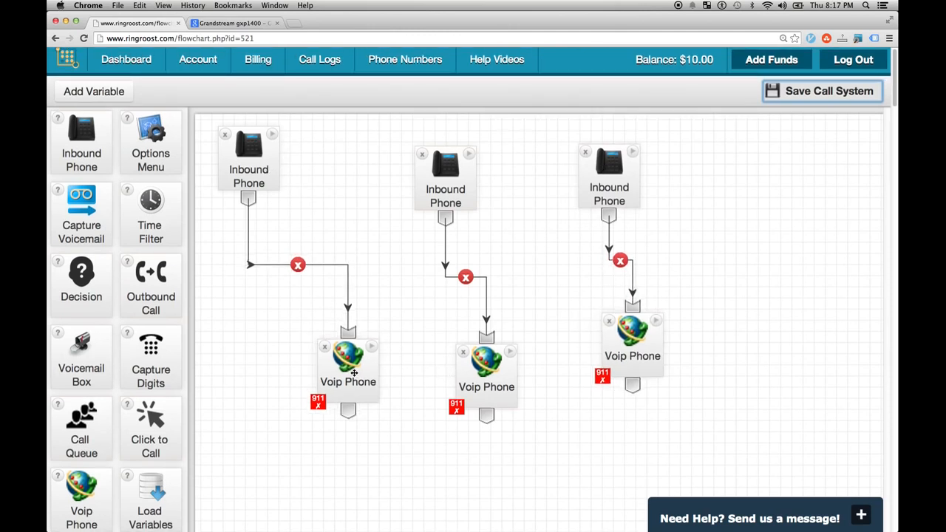
left_click_drag(347, 366, 366, 378)
left_click_drag(258, 173, 262, 173)
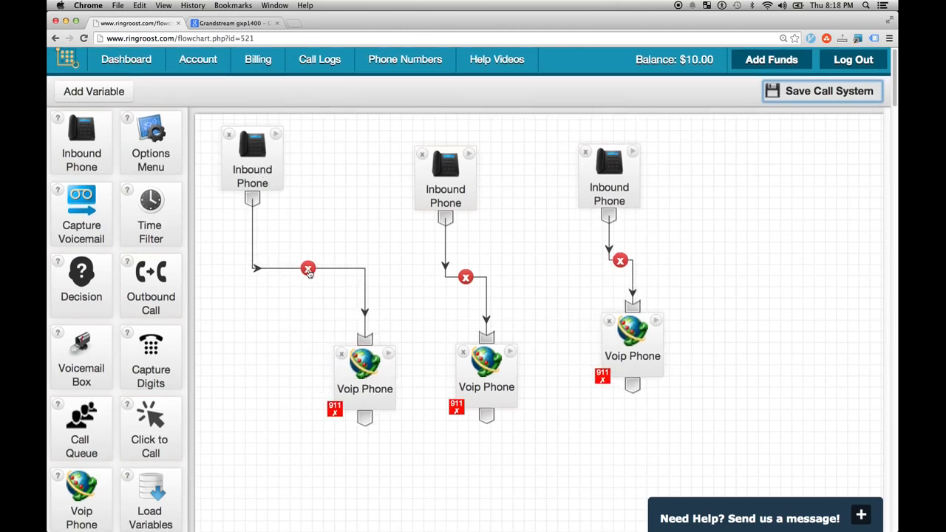
left_click_drag(359, 362, 386, 414)
left_click(319, 272)
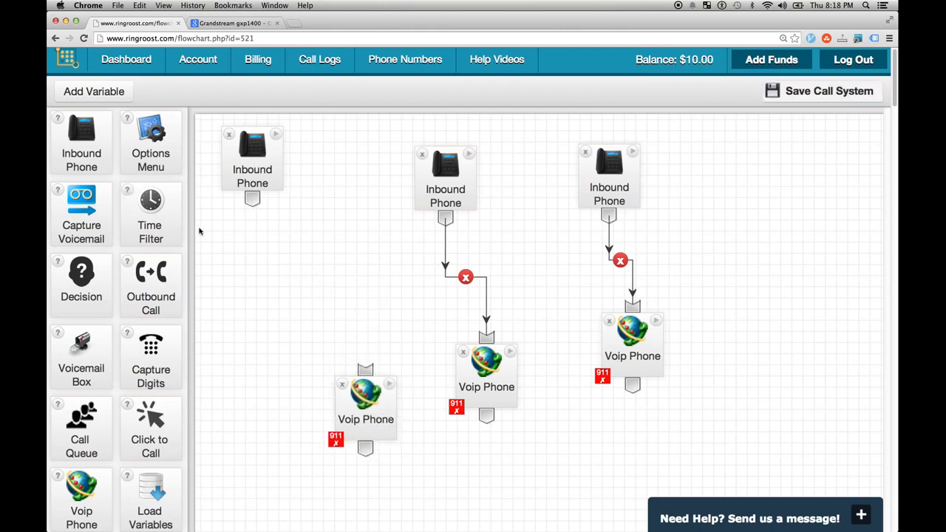
- Connect the first Inbound Phone to a new Options Menu prompting 'Please dial your party's extension, or wait to speak to some one.'
left_click_drag(123, 141, 257, 244)
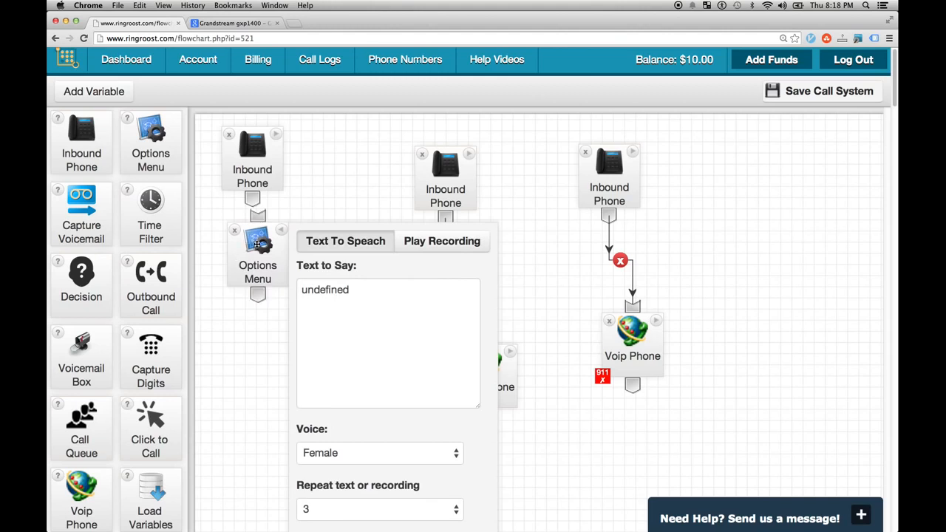
left_click_drag(339, 289, 282, 300)
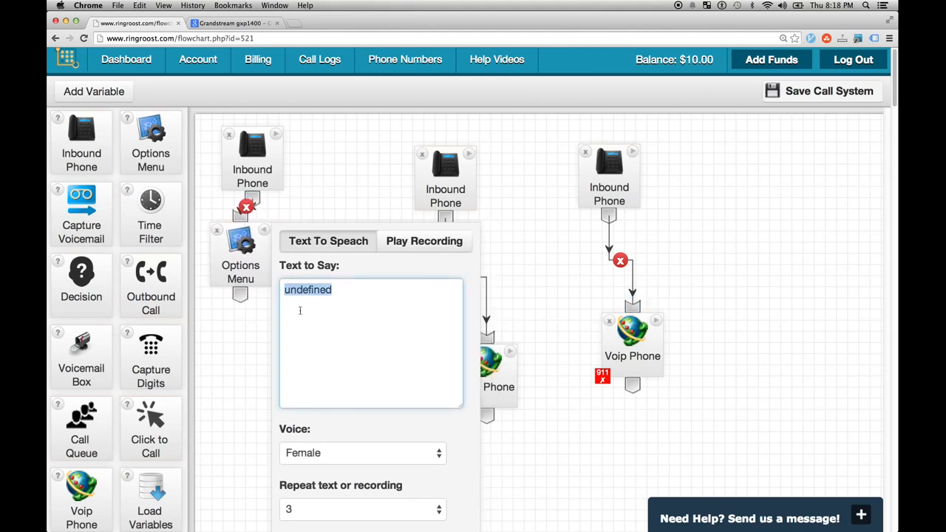
type("Please dial your party's extension")
key("BackSpace")
type("n, or wait to speak to some b")
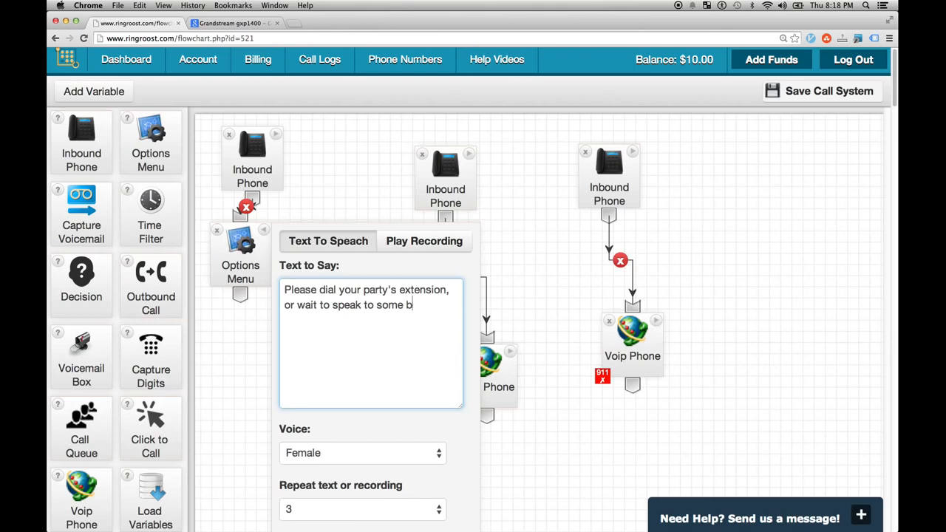
key("BackSpace")
type("one.")
- Review the text-to-speech prompt and keep the Female voice
scroll(323, 337, "down", 3)
left_click_drag(265, 201, 250, 213)
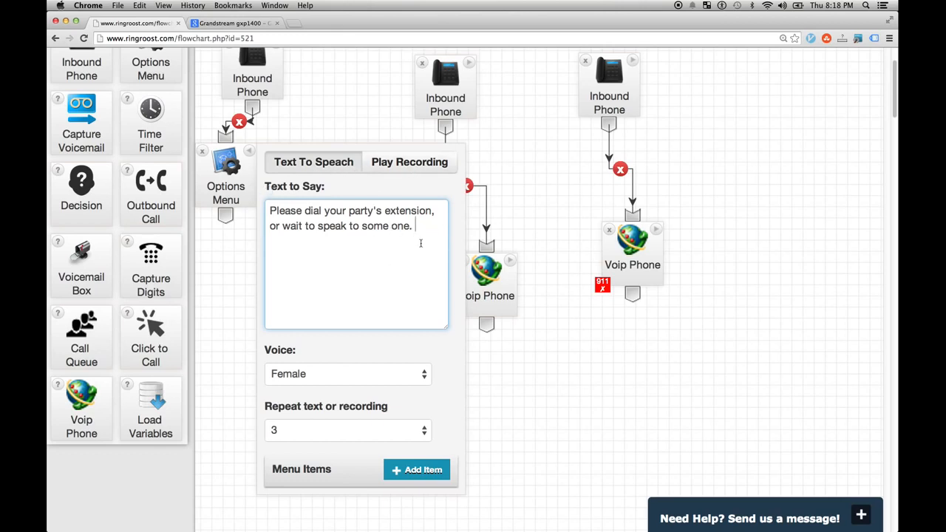
left_click_drag(420, 234, 256, 191)
left_click(327, 242)
left_click(396, 173)
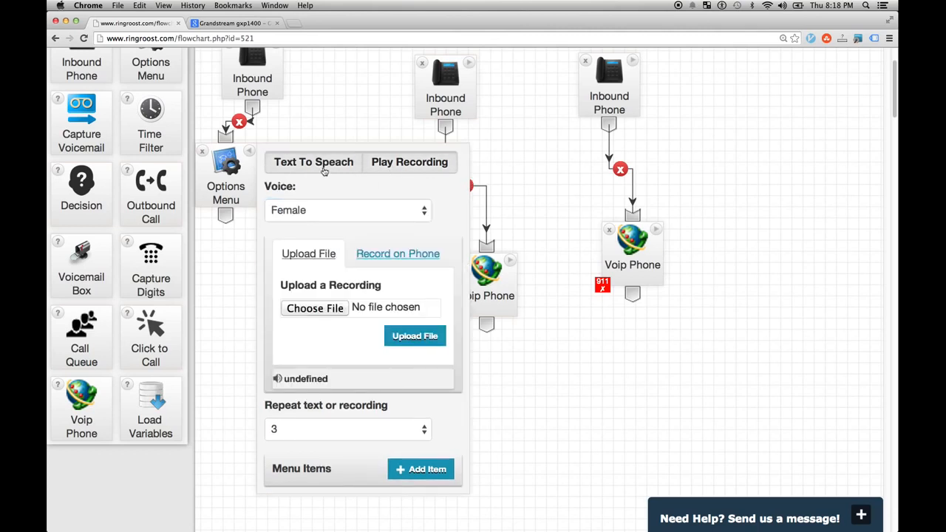
left_click(324, 171)
scroll(362, 290, "up", 2)
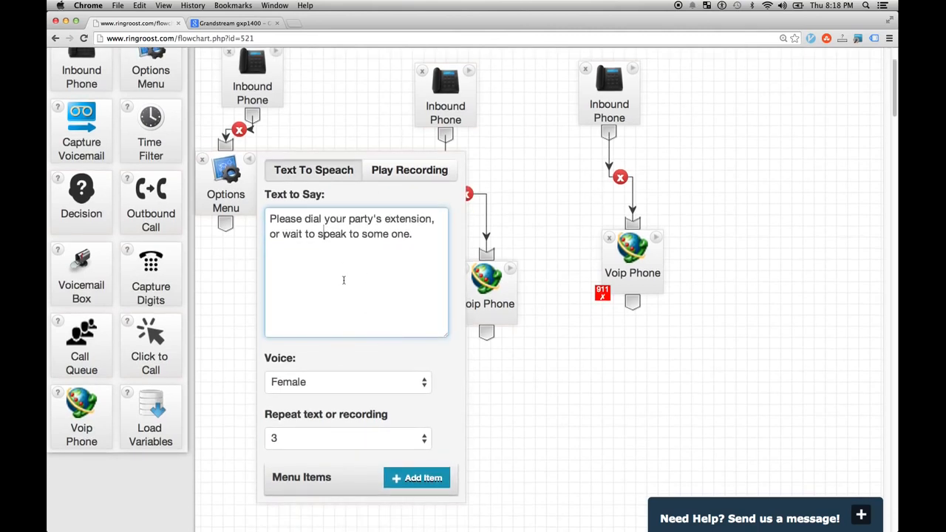
left_click(425, 383)
left_click(425, 384)
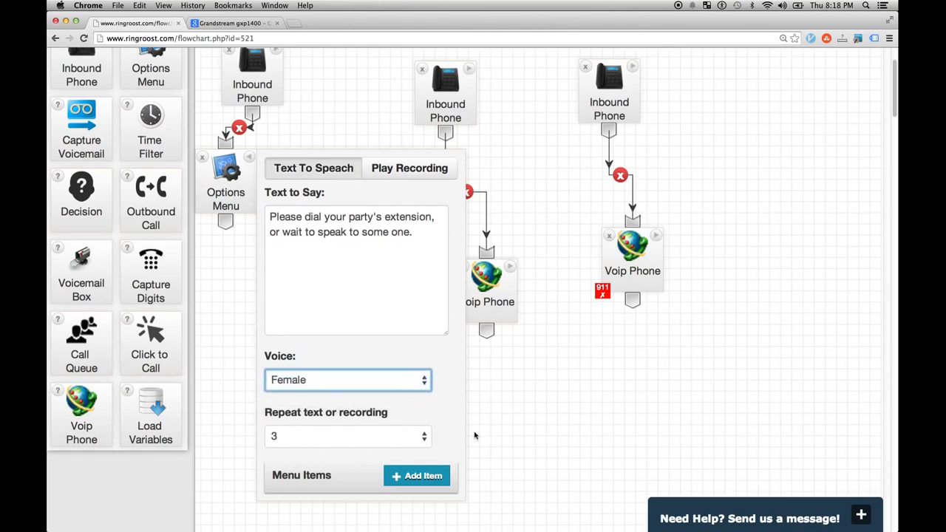
scroll(472, 436, "down", 2)
- Reposition the Options Menu beside the first Inbound Phone and move the uncovered Voip Phone down-left
left_click_drag(240, 181, 244, 329)
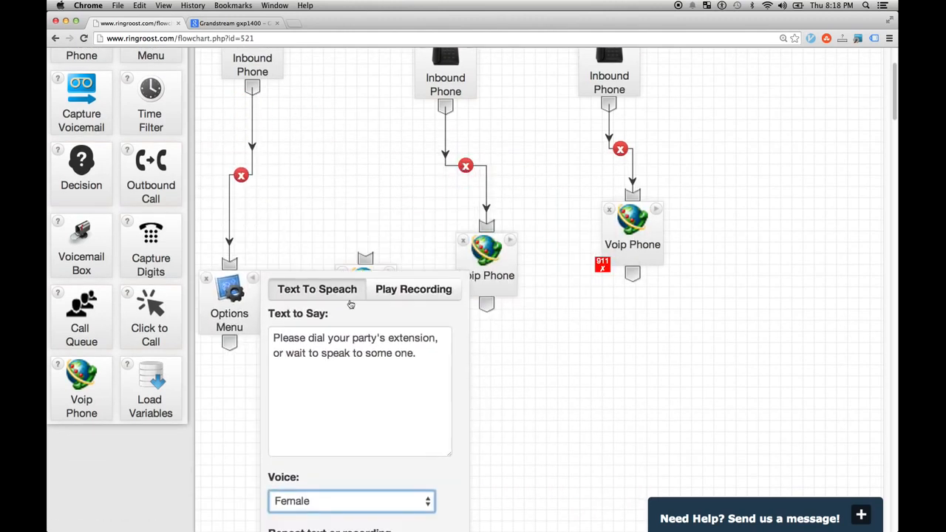
scroll(378, 237, "up", 1)
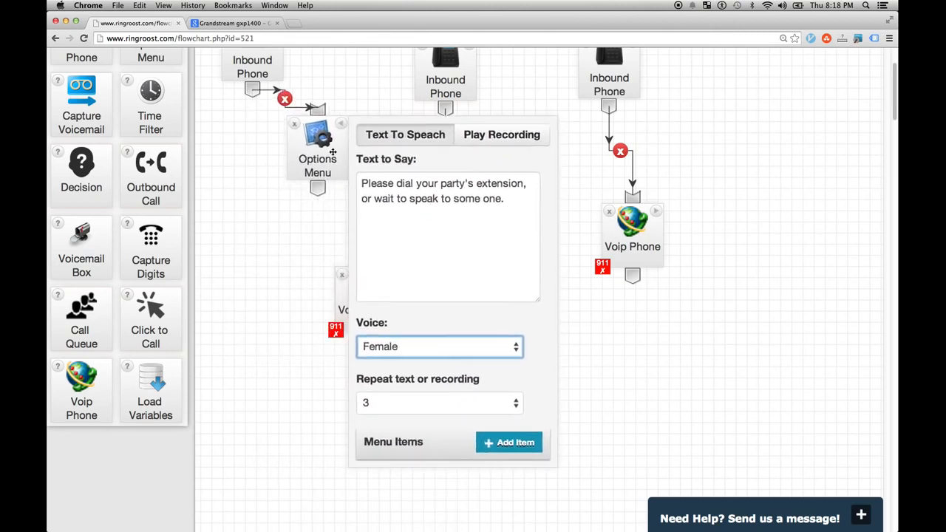
left_click_drag(359, 307, 279, 316)
left_click_drag(338, 156, 285, 269)
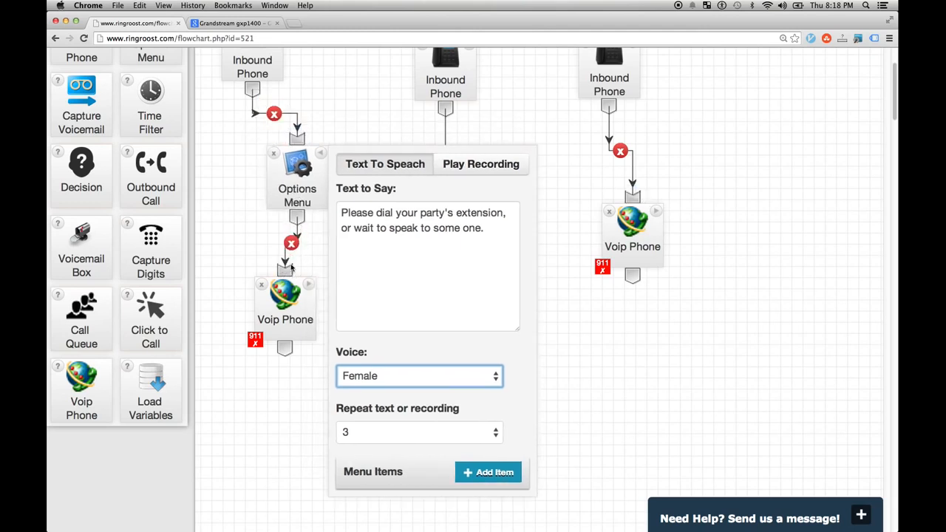
left_click_drag(297, 313, 429, 330)
left_click(299, 301)
left_click(289, 302)
left_click_drag(303, 183, 263, 150)
- Add a third menu item and key the Options Menu items 1, 2 and 3
scroll(427, 378, "down", 3)
scroll(422, 373, "up", 4)
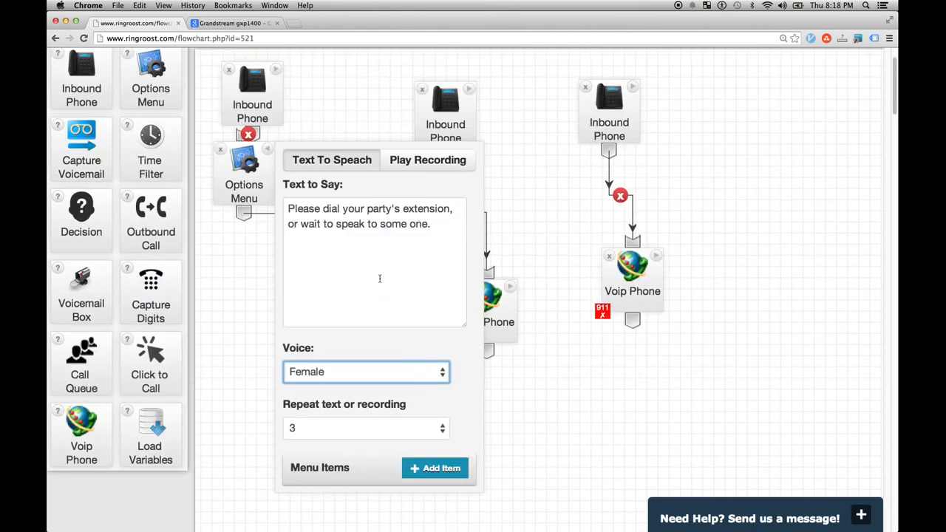
scroll(434, 246, "down", 2)
scroll(436, 296, "up", 4)
scroll(440, 354, "down", 5)
scroll(442, 415, "up", 5)
scroll(442, 414, "down", 8)
scroll(432, 360, "up", 4)
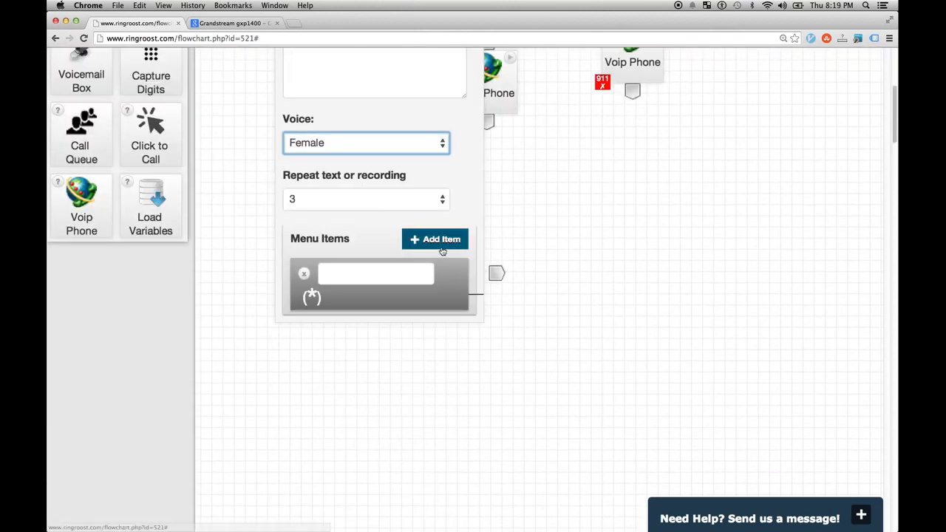
scroll(433, 359, "up", 4)
scroll(512, 296, "down", 10)
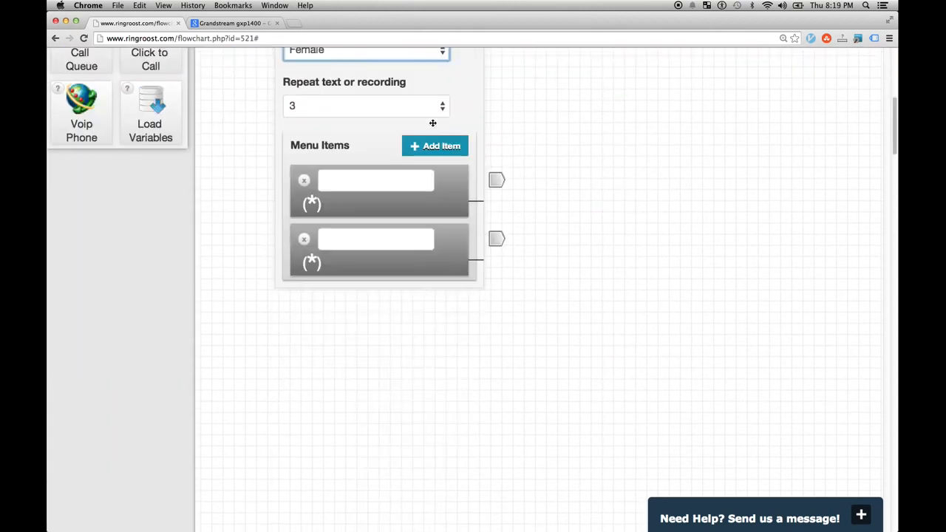
left_click(436, 146)
scroll(437, 222, "down", 9)
left_click(382, 210)
type("1")
left_click(368, 265)
type("2")
type("3")
- Zoom the browser out so the whole call-flow chart is visible
scroll(462, 273, "down", 1)
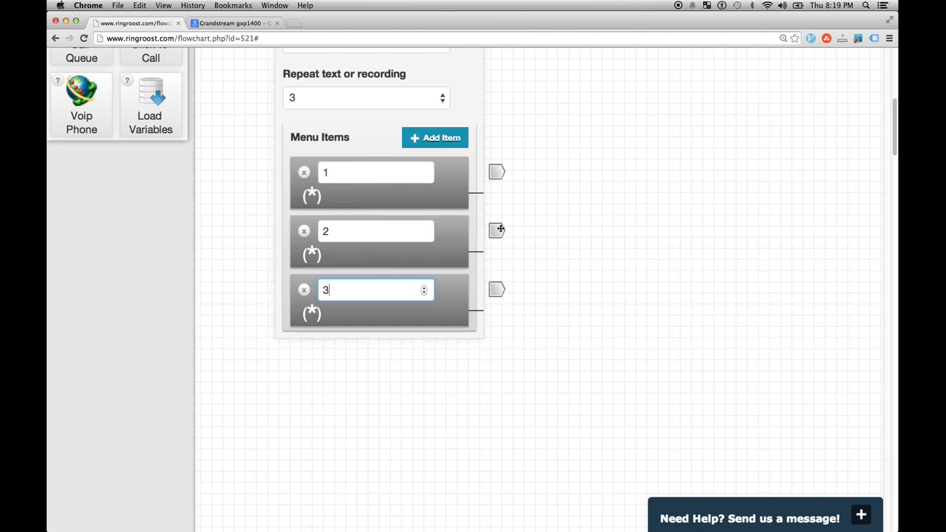
scroll(465, 181, "up", 10)
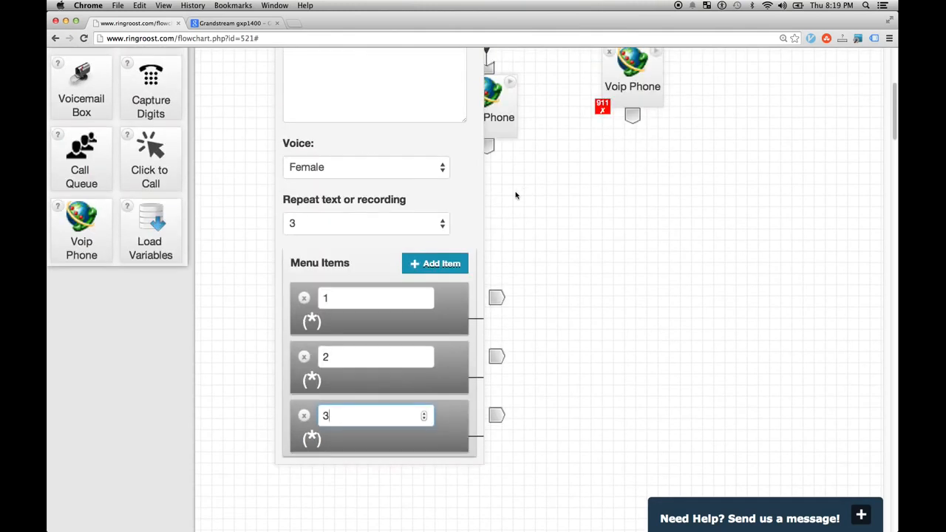
key("super+minus")
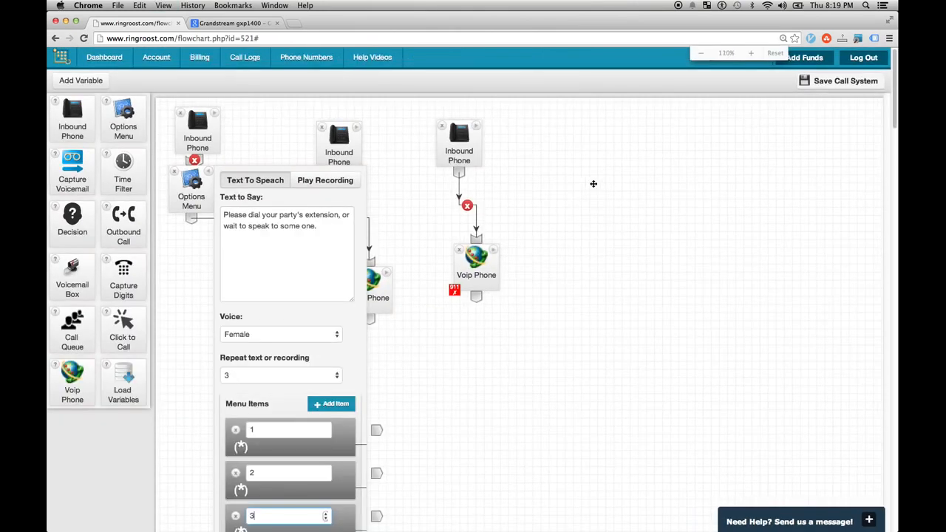
- Spread out the phone nodes and connect menu item 2 to the left Voip Phone
left_click_drag(331, 143, 436, 184)
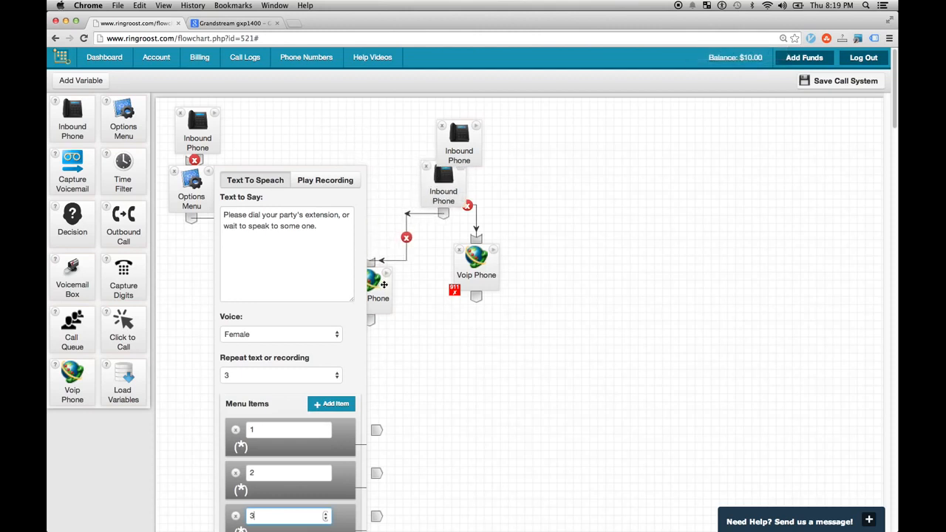
left_click_drag(382, 283, 428, 323)
left_click_drag(491, 270, 581, 378)
left_click_drag(465, 155, 583, 186)
scroll(515, 327, "down", 3)
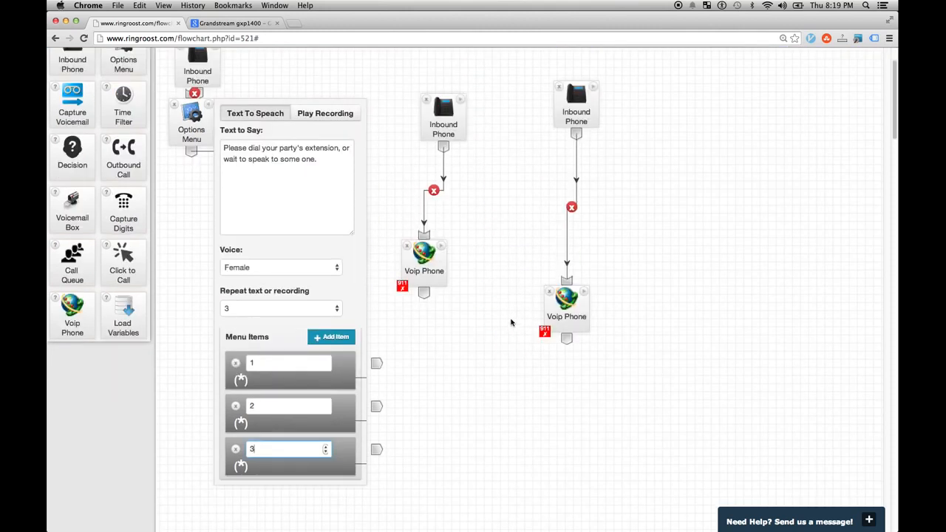
left_click_drag(375, 407, 425, 237)
left_click_drag(443, 282, 487, 412)
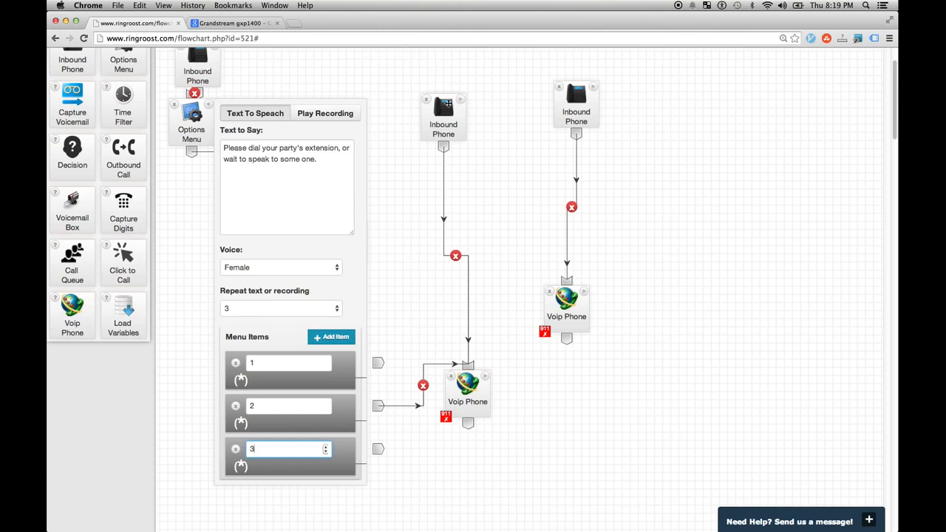
- Connect menu item 3 to the top-right Voip Phone and menu item 1 to the remaining Voip Phone
left_click_drag(448, 122, 456, 122)
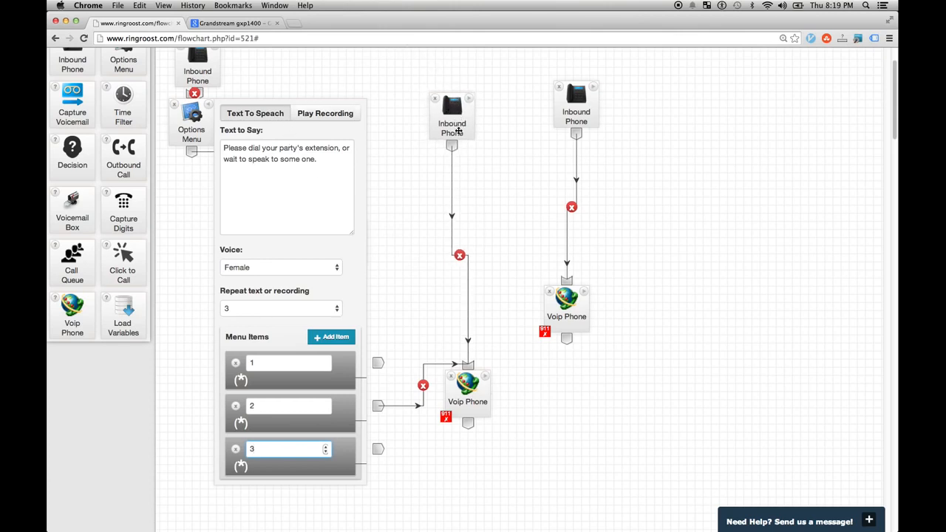
left_click_drag(376, 452, 672, 353)
left_click_drag(211, 110, 206, 232)
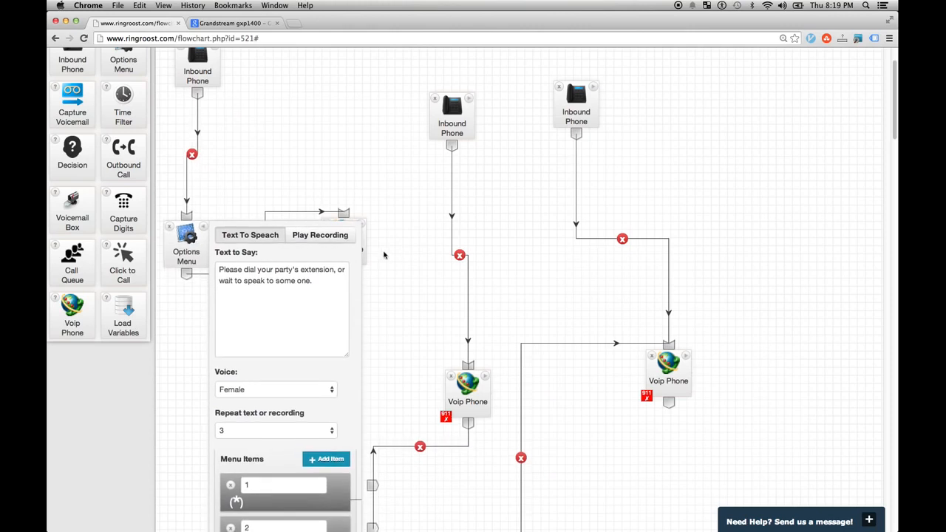
left_click_drag(366, 246, 435, 313)
scroll(387, 419, "down", 1)
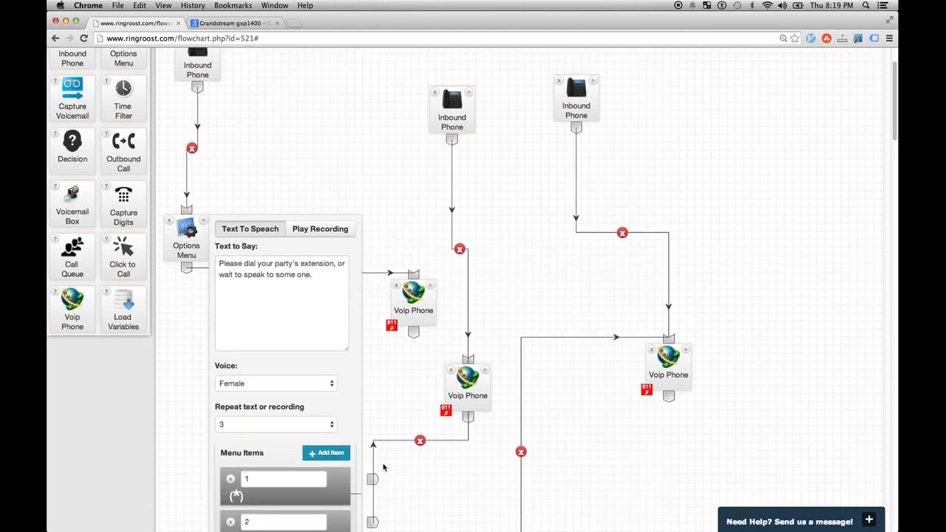
left_click_drag(375, 481, 419, 282)
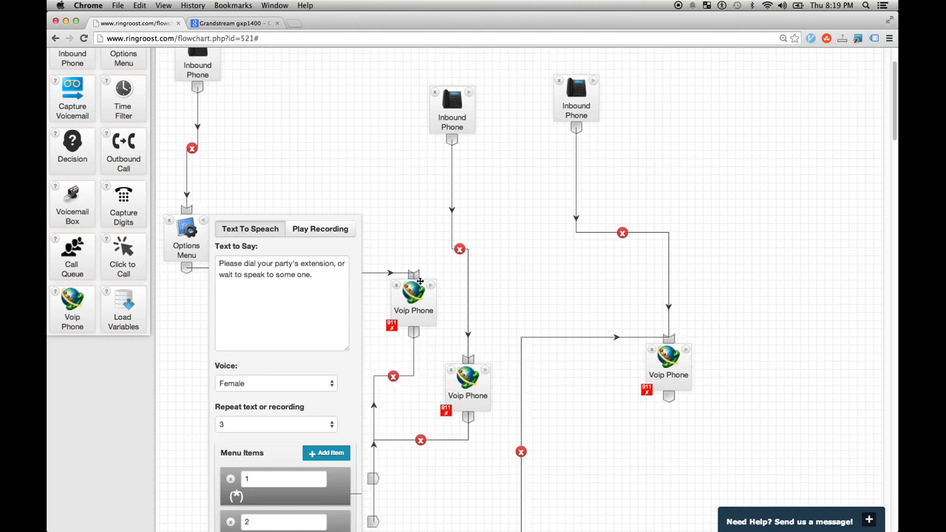
- Reset the zoom and regroup the Options Menu, Voip Phones and Inbound Phones compactly near the top-left
key("super+minus")
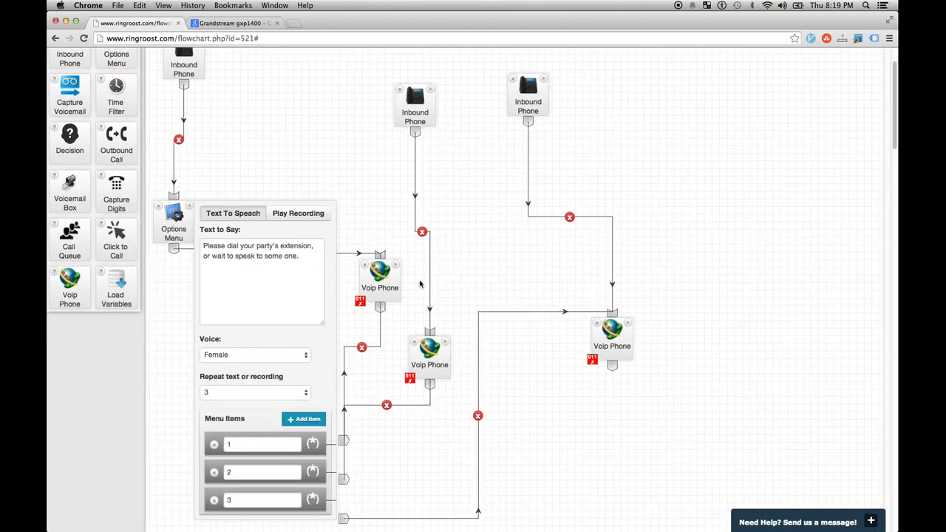
left_click_drag(173, 221, 188, 110)
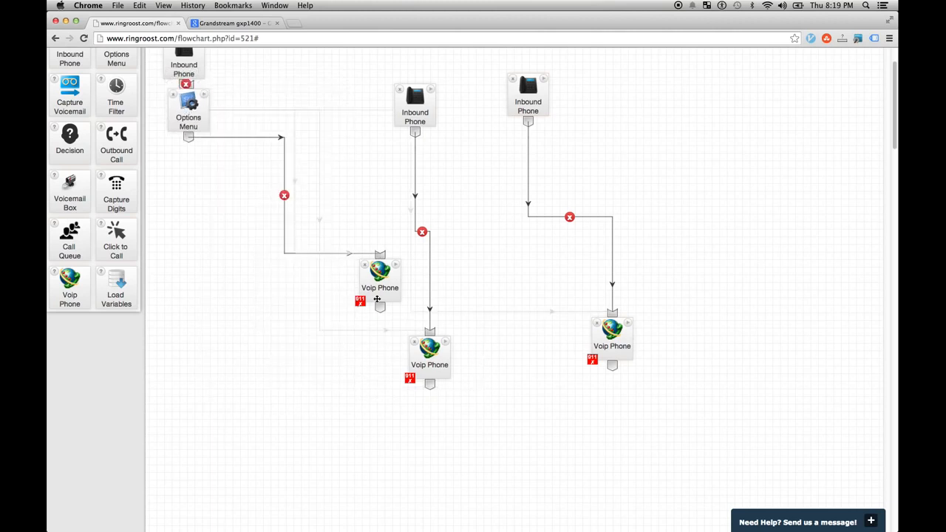
left_click_drag(432, 377, 286, 177)
left_click_drag(397, 125, 355, 158)
left_click_drag(606, 339, 293, 241)
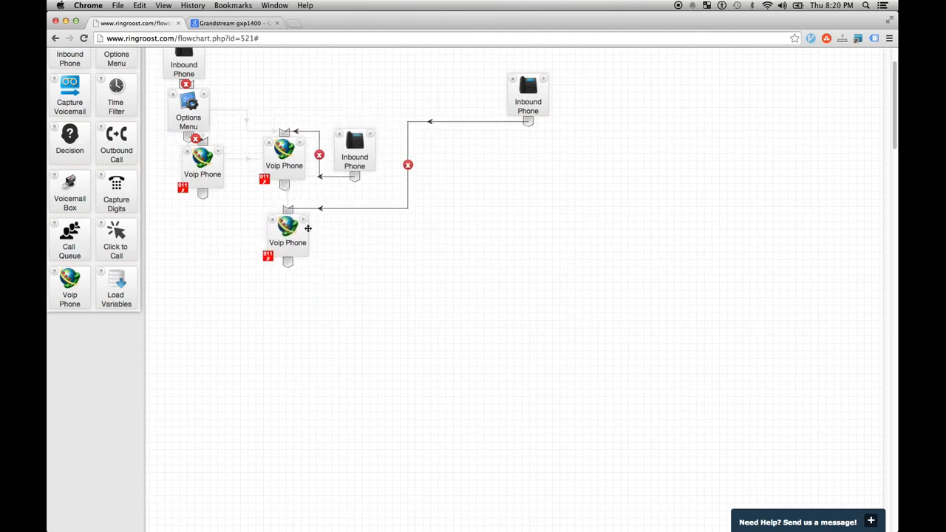
left_click_drag(510, 105, 347, 275)
left_click_drag(302, 242, 367, 332)
left_click_drag(385, 231, 359, 231)
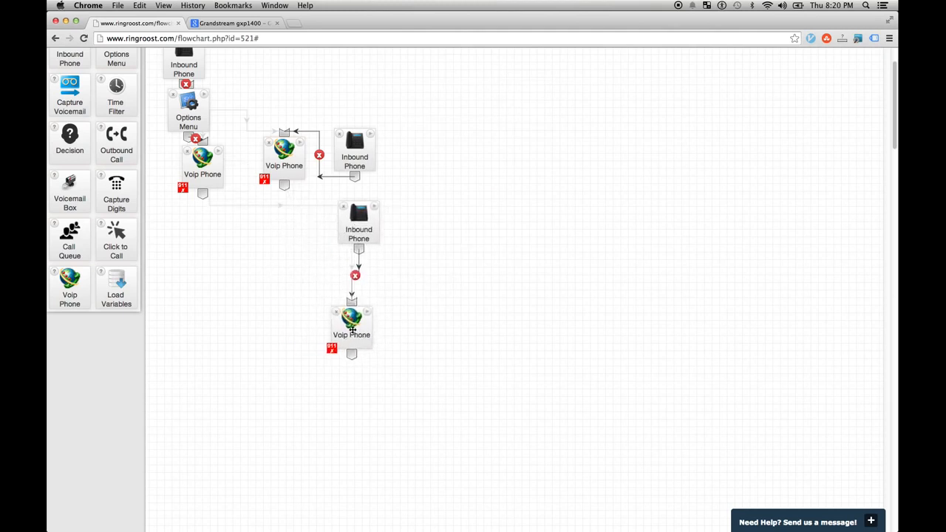
left_click_drag(352, 323, 384, 303)
scroll(785, 124, "down", 10)
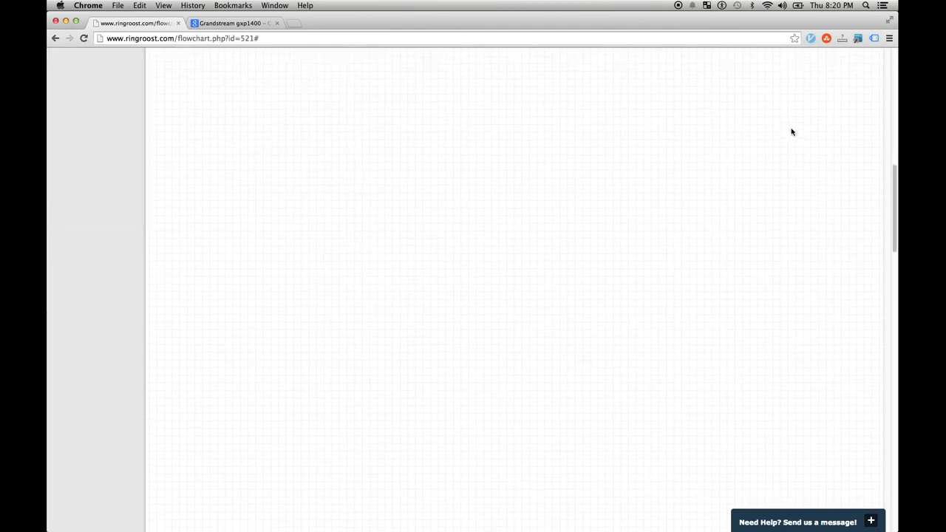
scroll(792, 132, "up", 10)
- Save the call system and settle the Options Menu and the Voip Phone below it
left_click(827, 80)
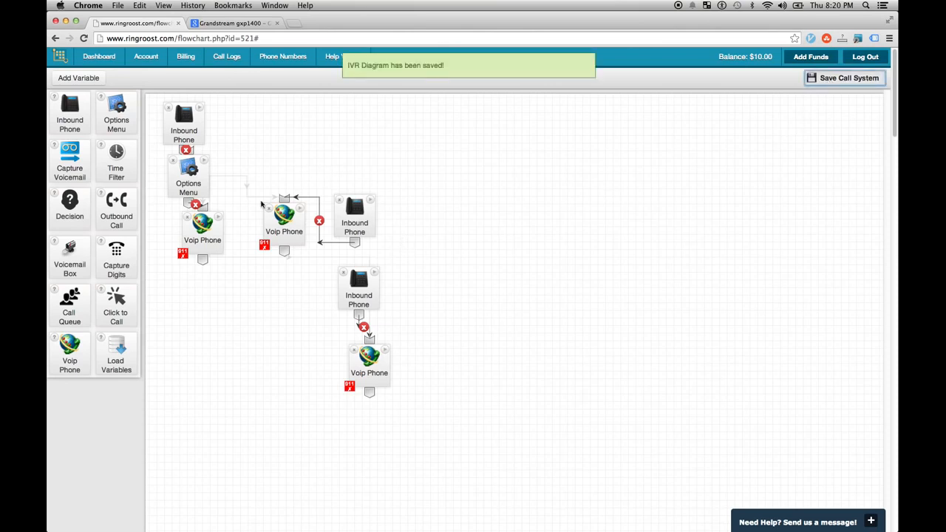
left_click_drag(203, 232, 198, 314)
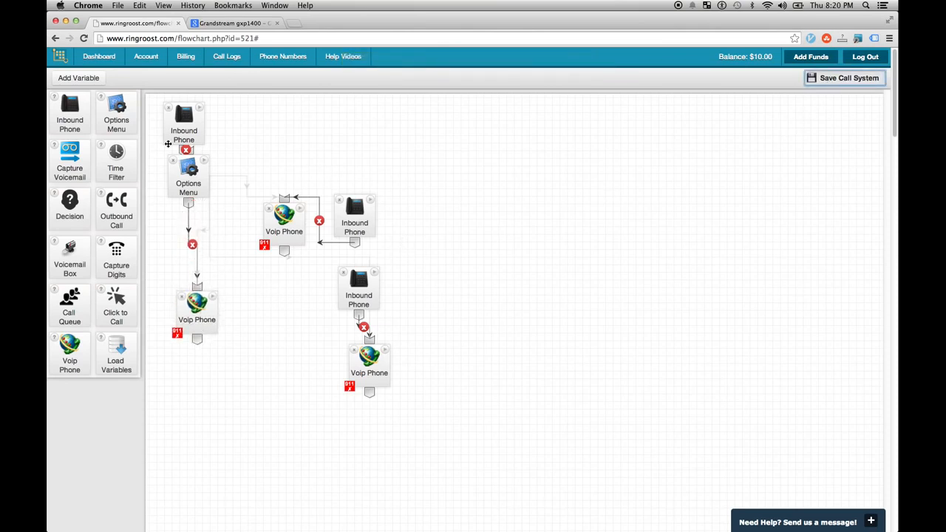
left_click_drag(203, 166, 209, 173)
left_click_drag(204, 177, 196, 174)
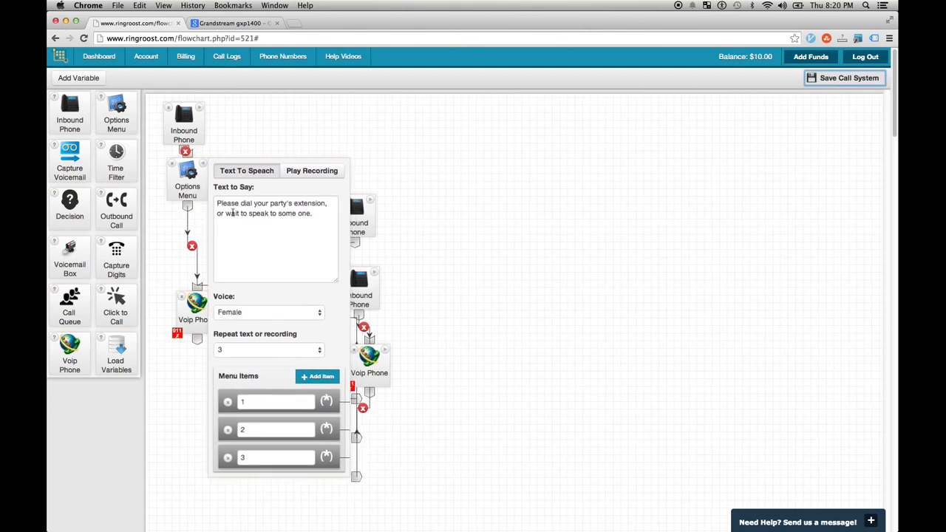
left_click(203, 167)
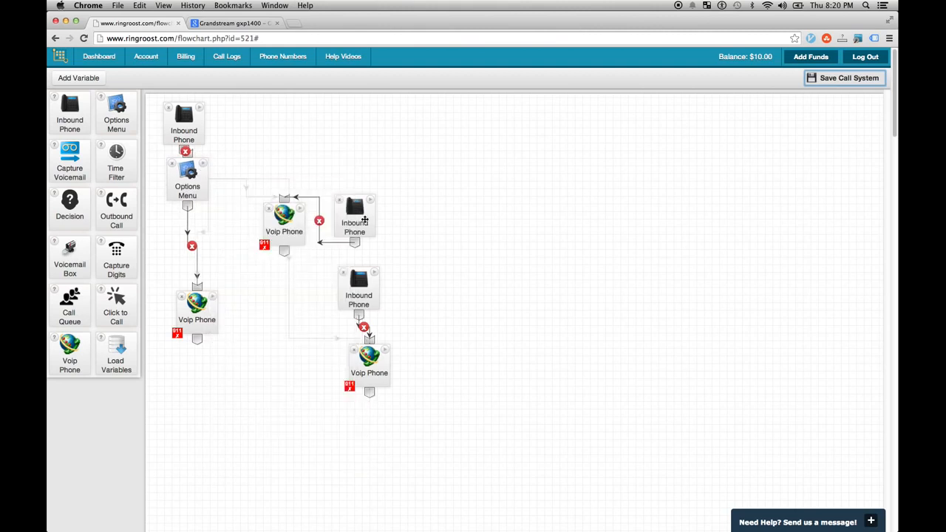
- Shift the two right-hand Inbound Phones and the lower Voip Phone right to line them up
left_click_drag(364, 219, 414, 221)
left_click_drag(360, 284, 384, 289)
left_click_drag(370, 358, 390, 368)
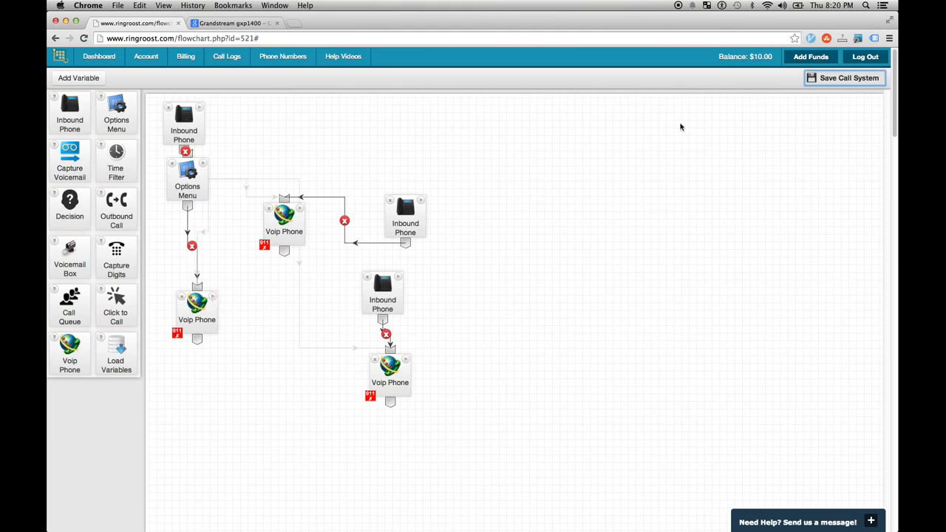
- Zoom the page to 150% and inspect the lower Voip Phone's settings
key("super+equal")
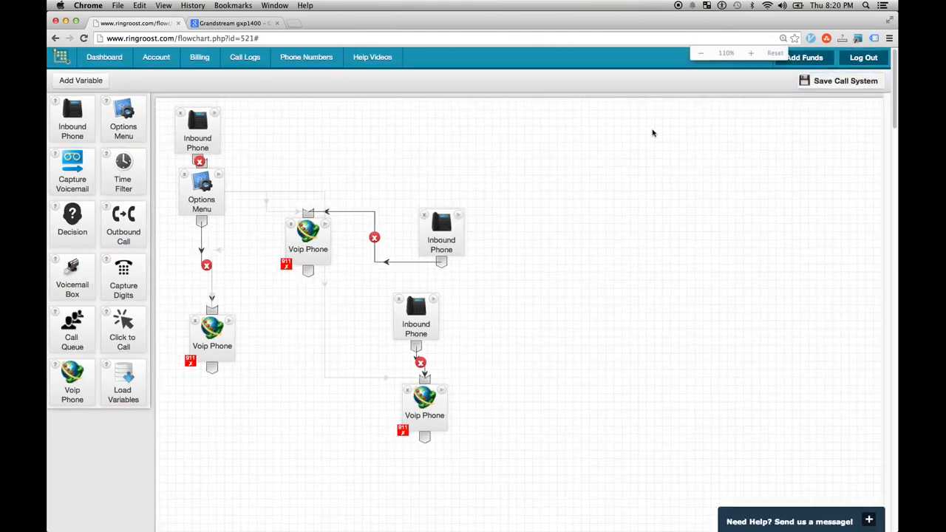
key("super+equal")
key("super+equal")
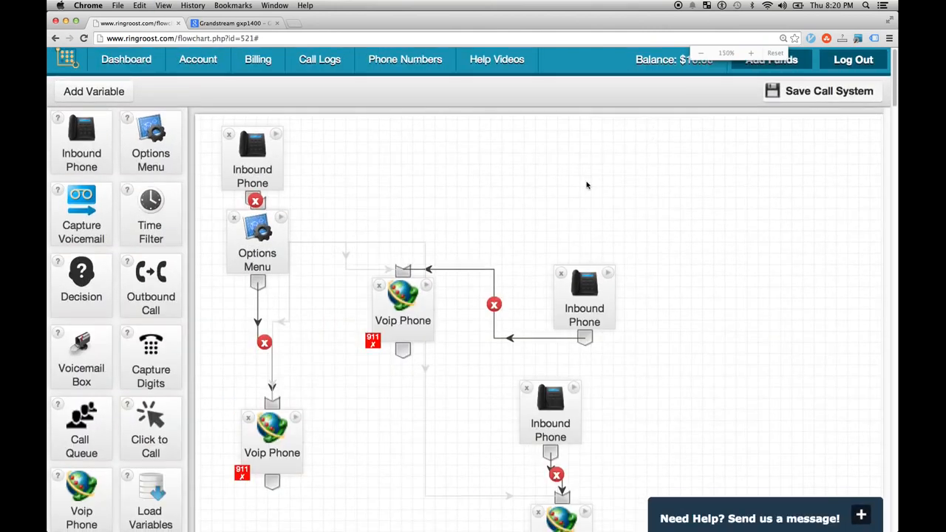
scroll(587, 184, "down", 1)
left_click_drag(282, 418, 264, 427)
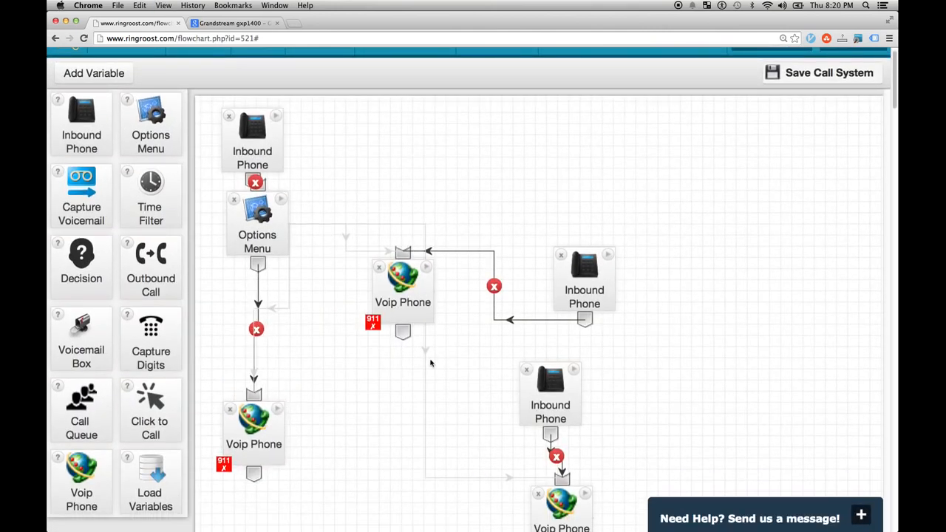
scroll(399, 372, "up", 1)
scroll(293, 329, "down", 4)
left_click(281, 340)
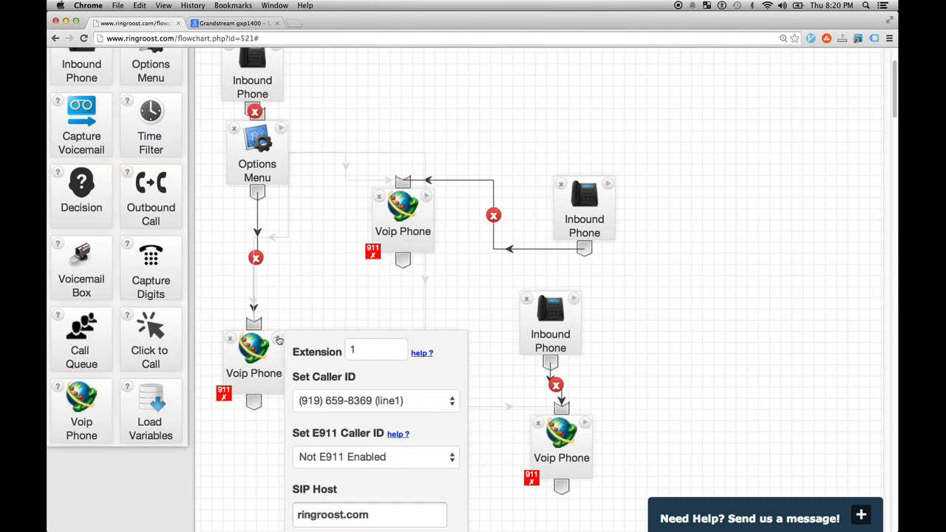
left_click(277, 341)
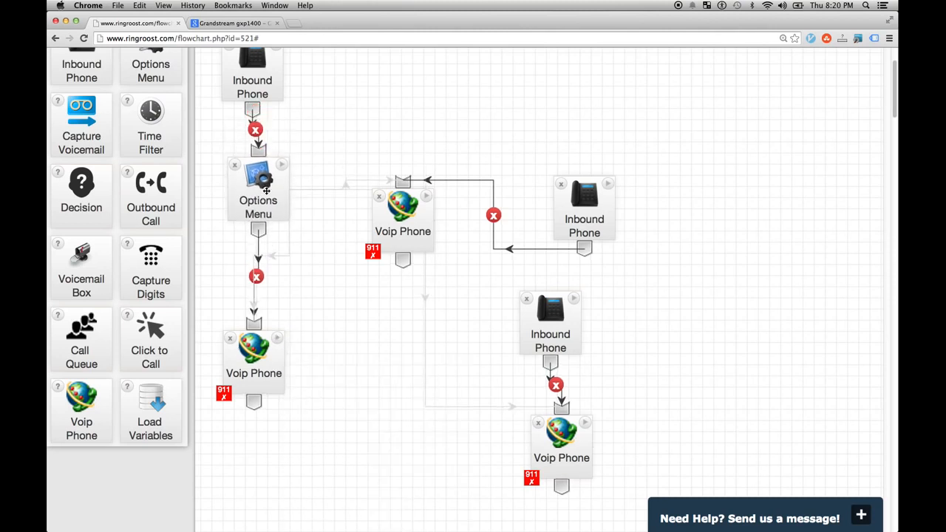
scroll(270, 185, "up", 2)
- Review the top Inbound Phone's number and the Options Menu's Text to Say prompt
left_click(277, 77)
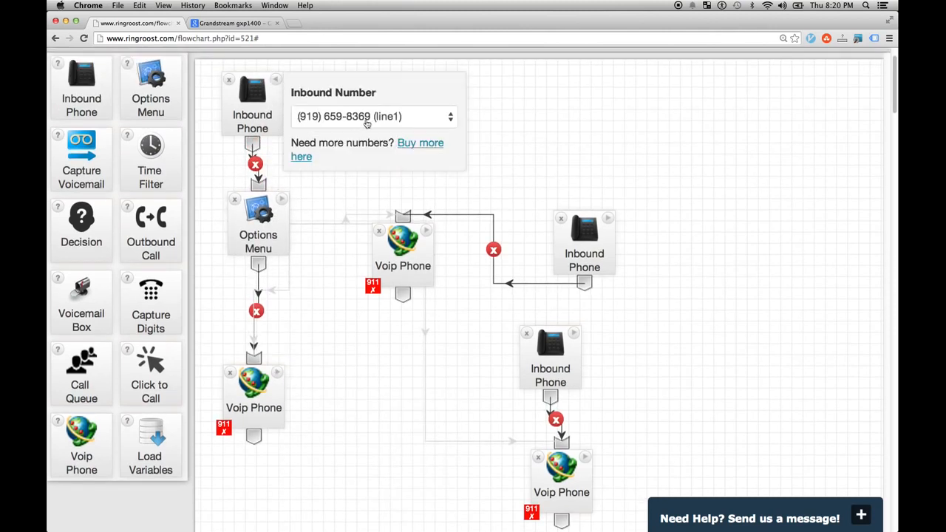
left_click(281, 200)
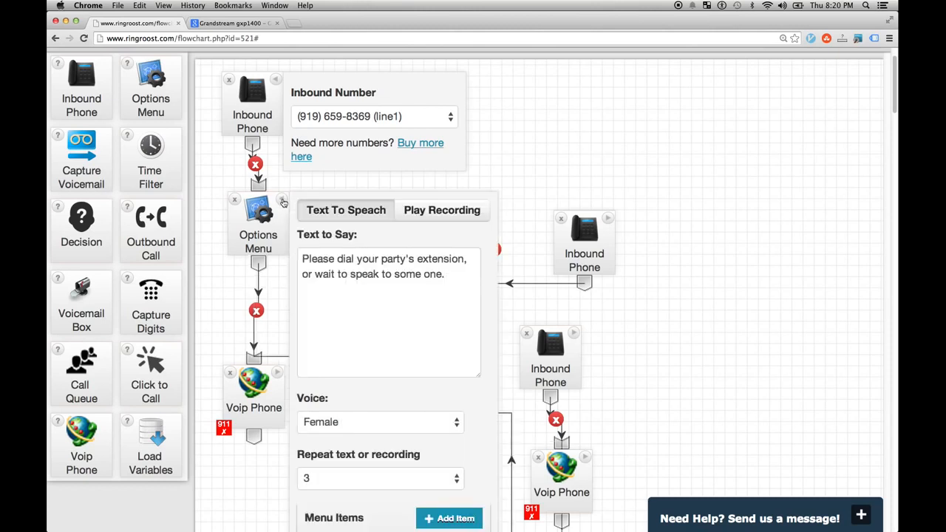
left_click(282, 200)
left_click(282, 200)
left_click(422, 292)
key("super+a")
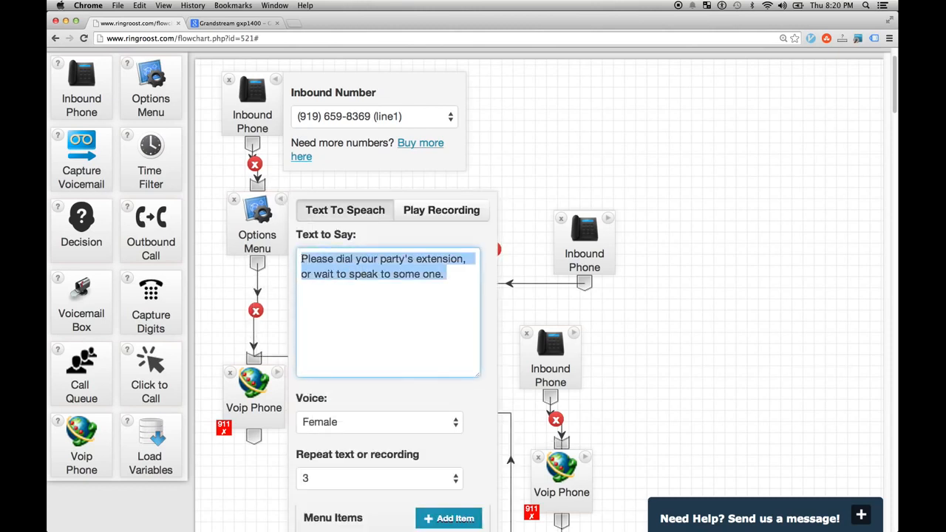
left_click(382, 294)
left_click(282, 200)
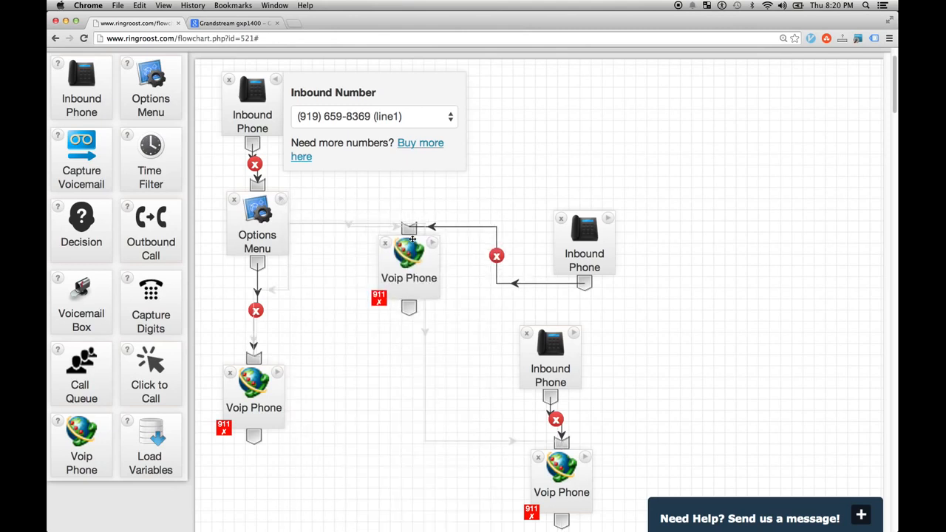
- Compare the middle and lower-left Voip Phones' settings
left_click(434, 244)
left_click(433, 244)
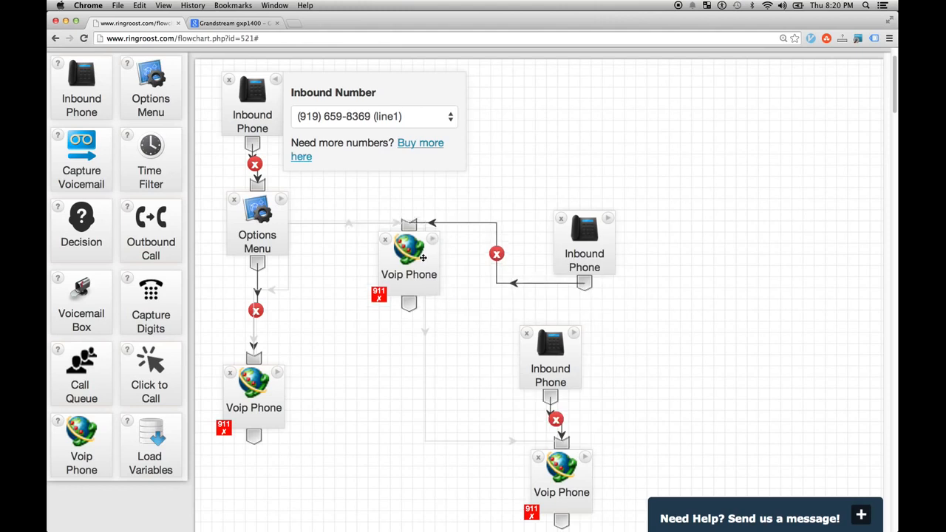
left_click(433, 243)
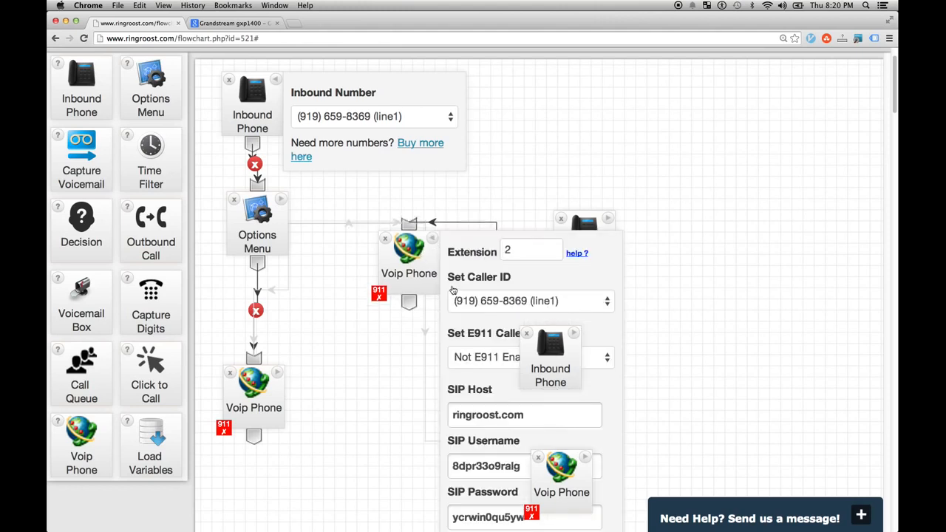
left_click(431, 237)
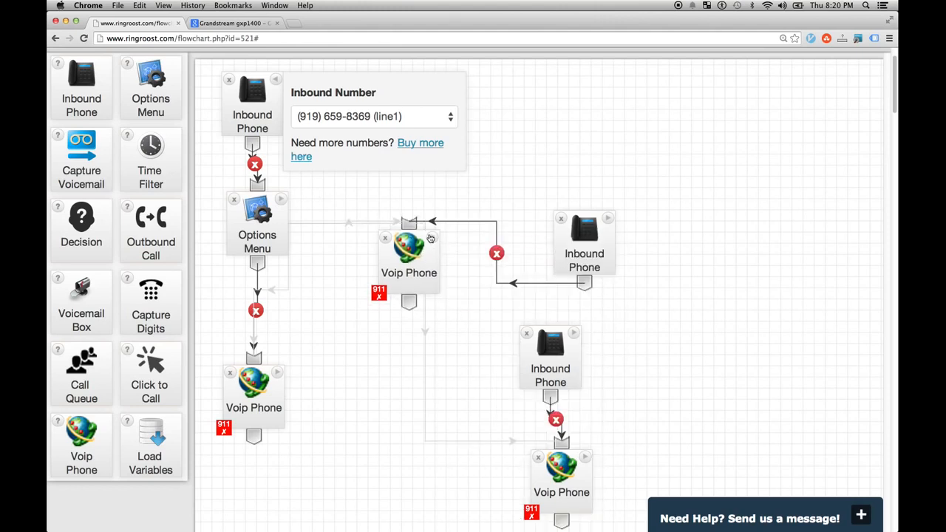
left_click(278, 374)
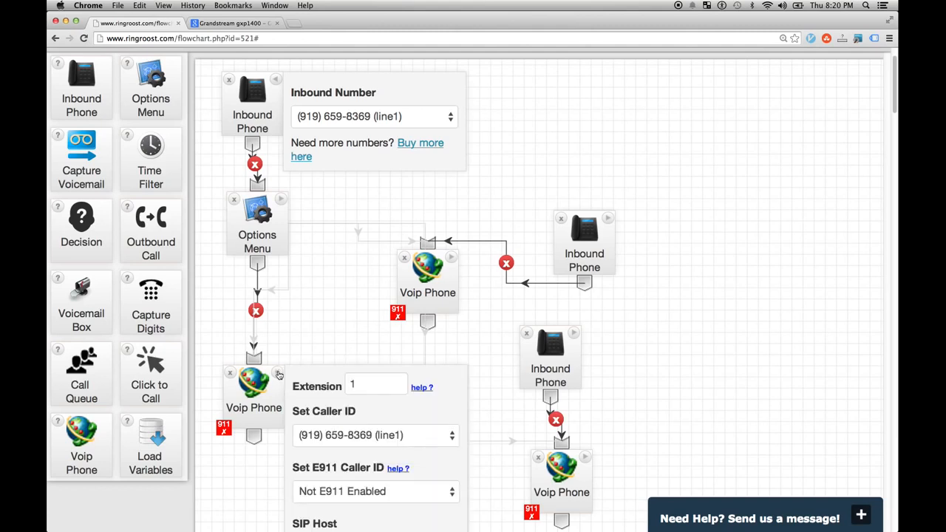
left_click(278, 374)
left_click(452, 260)
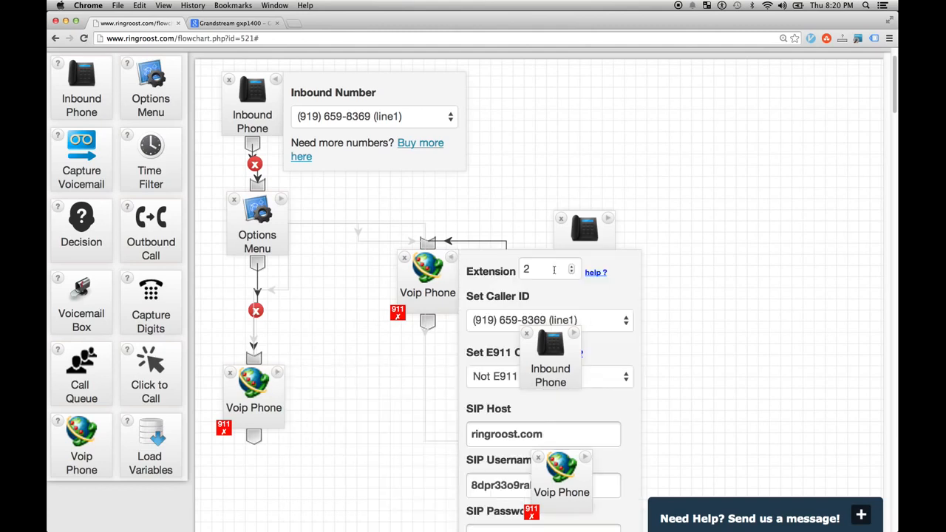
left_click(452, 261)
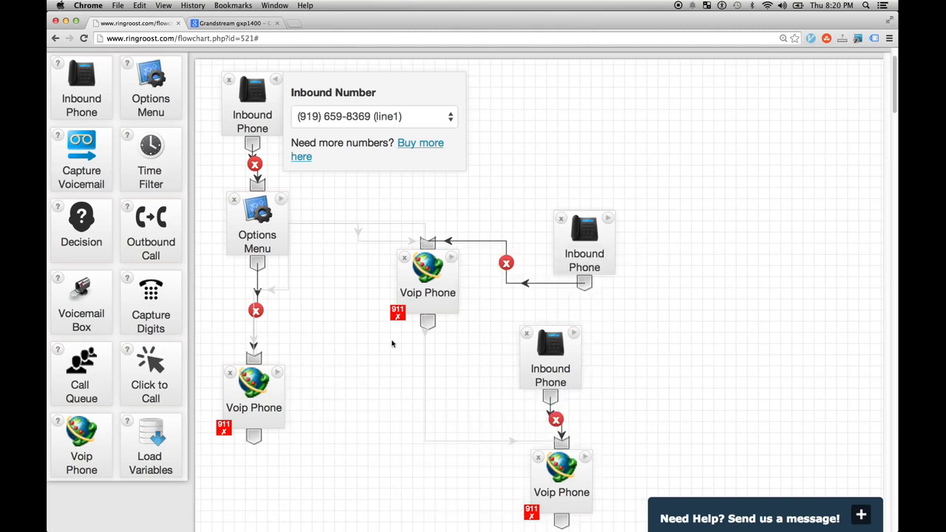
left_click(277, 373)
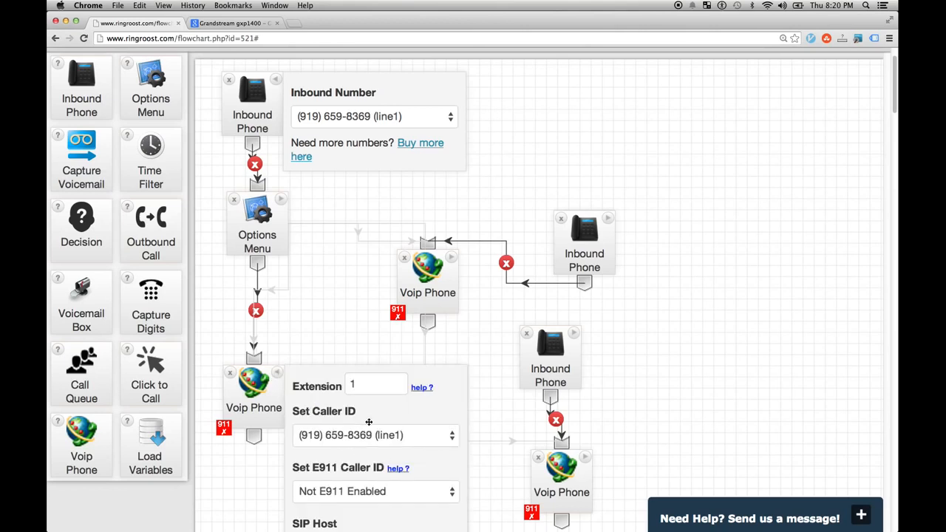
left_click(278, 375)
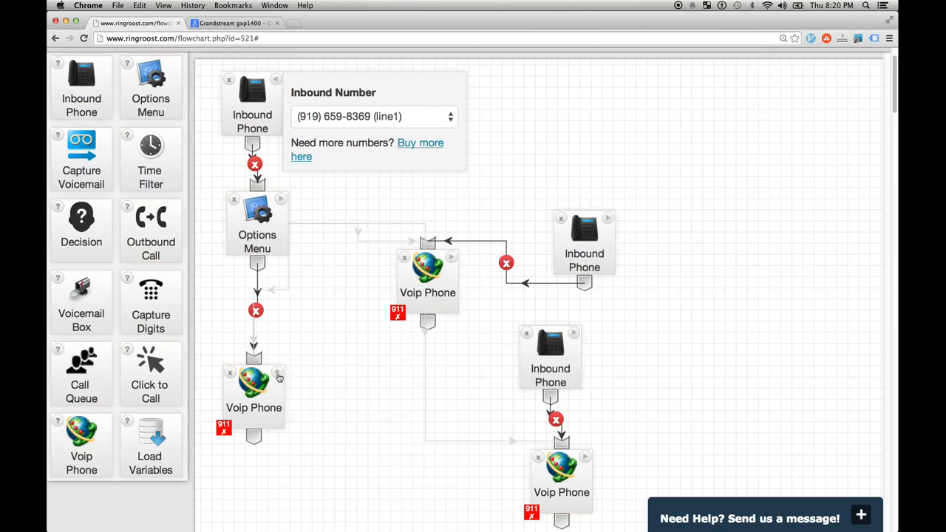
left_click(452, 260)
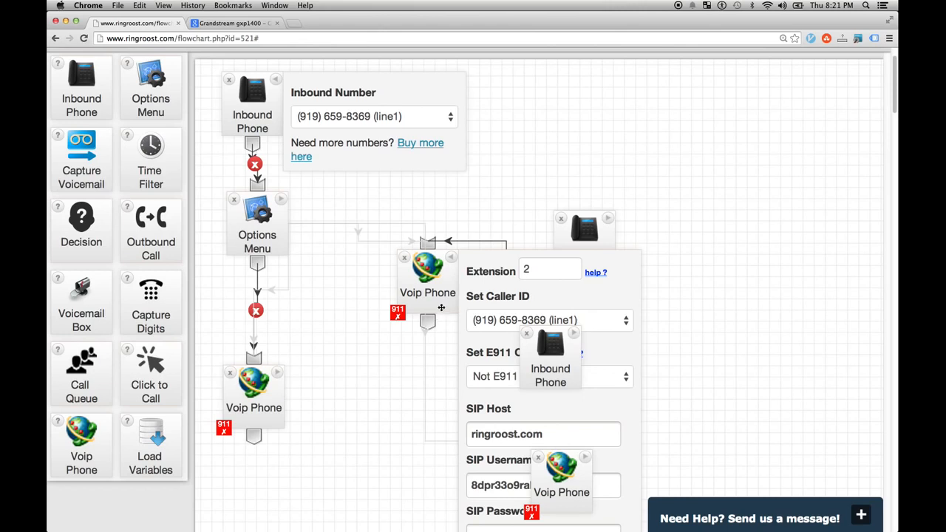
left_click(541, 328)
left_click(543, 334)
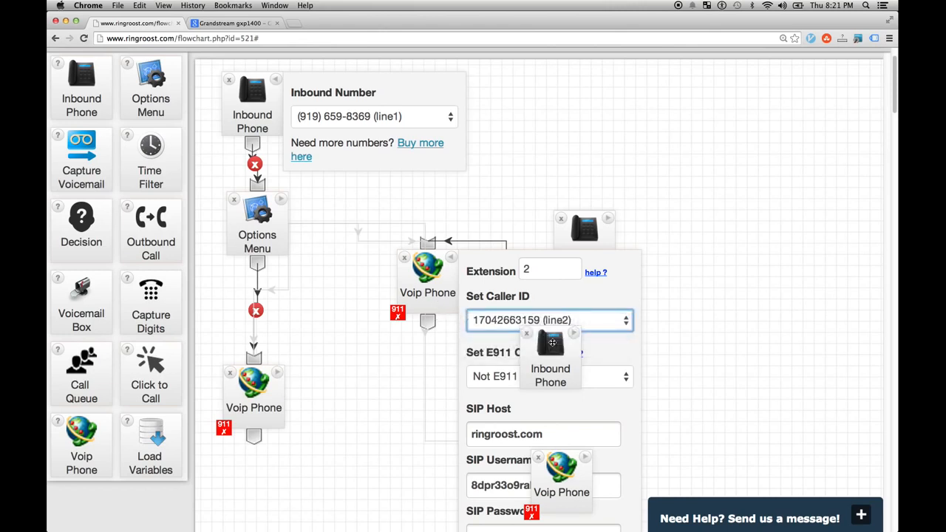
left_click(452, 260)
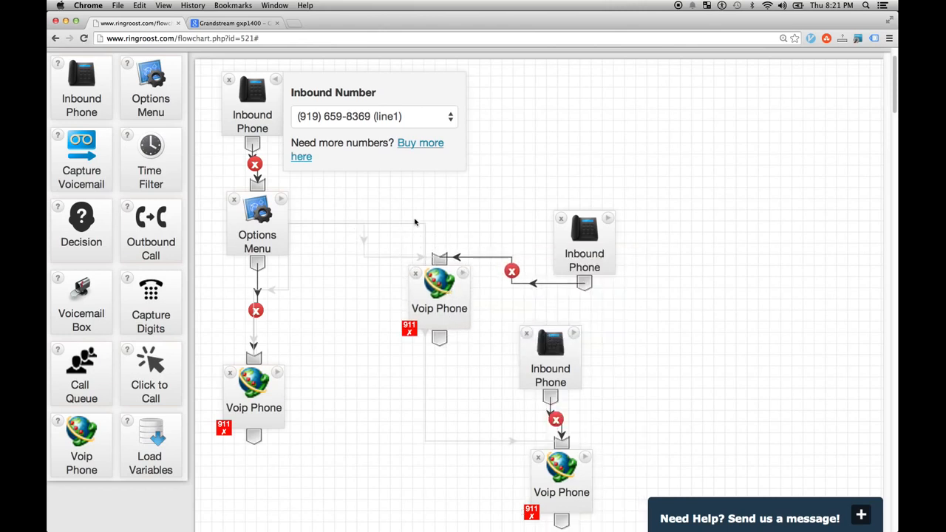
- Move the upper-right Inbound Phone up and to the left
left_click_drag(600, 269, 588, 243)
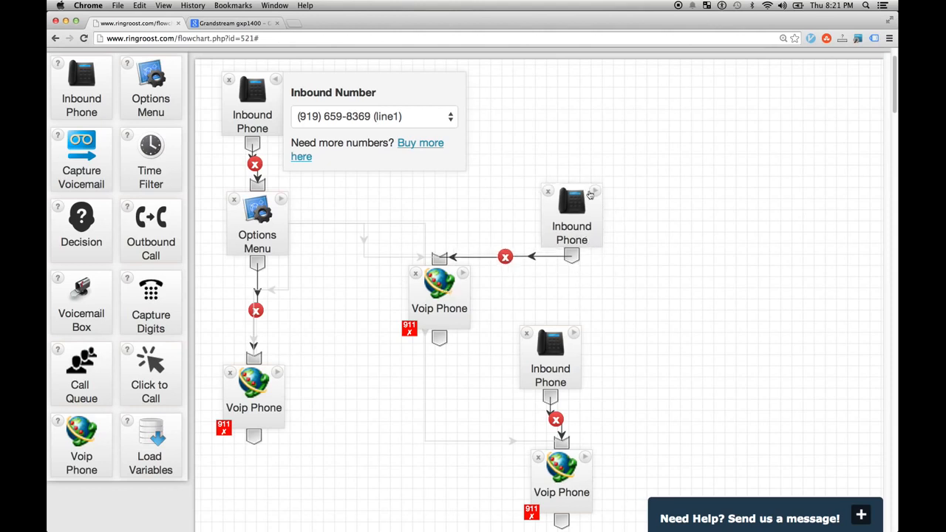
left_click(596, 194)
left_click_drag(595, 197, 541, 198)
- Align the Options Menu with the left column and check the lower-left Voip Phone
left_click(280, 208)
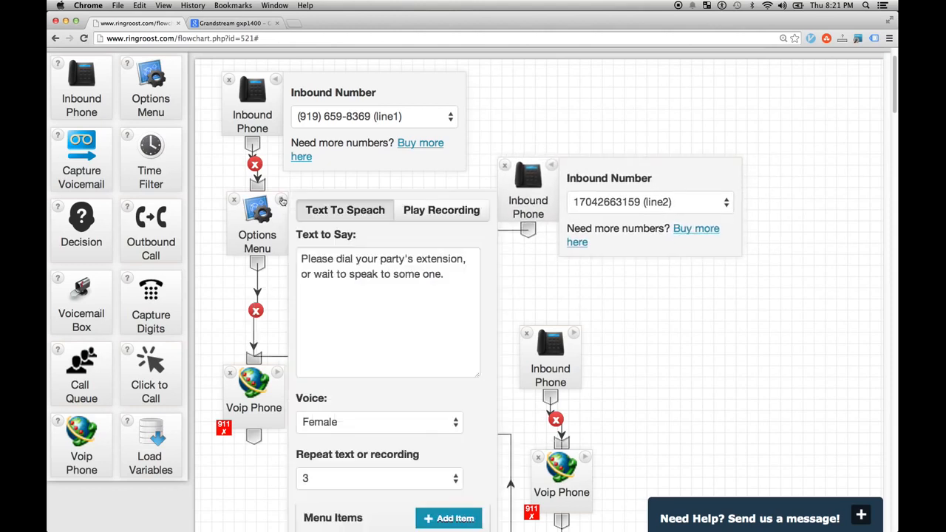
scroll(275, 225, "down", 1)
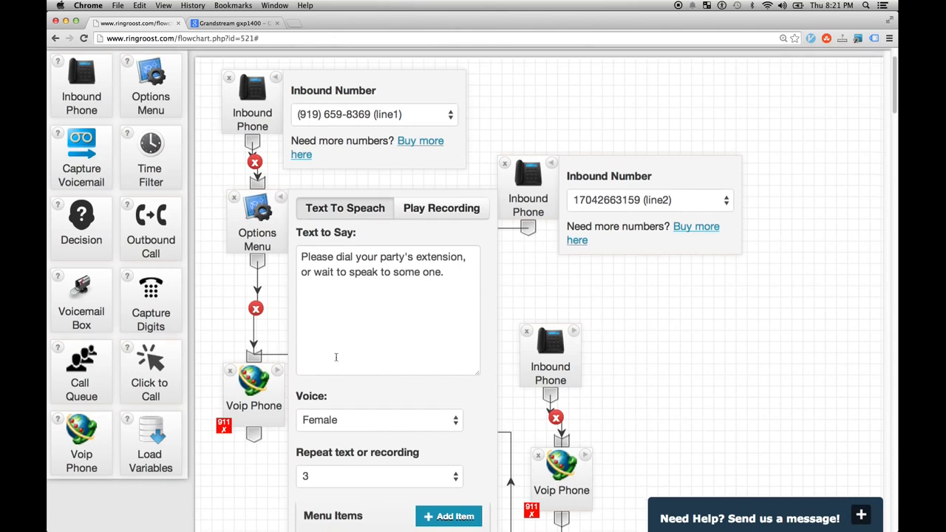
left_click(284, 206)
left_click_drag(272, 234, 267, 235)
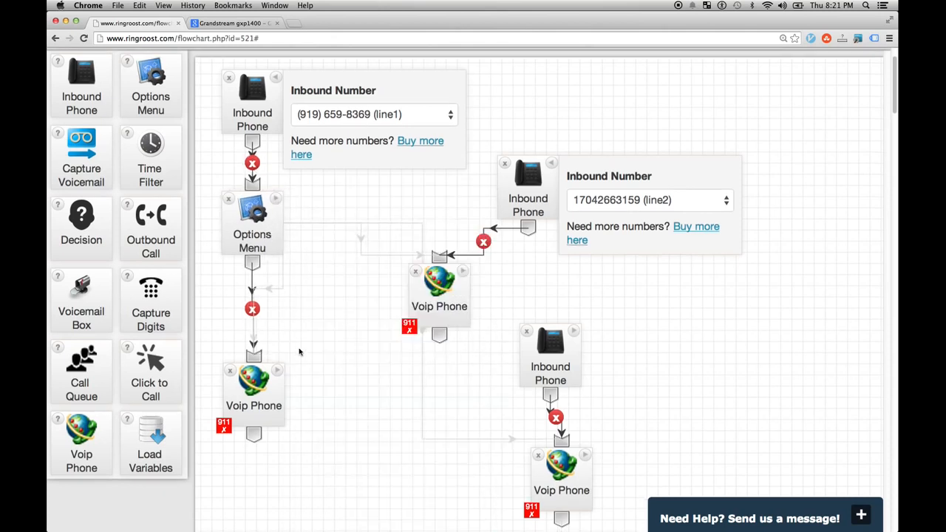
left_click(278, 377)
scroll(300, 412, "down", 1)
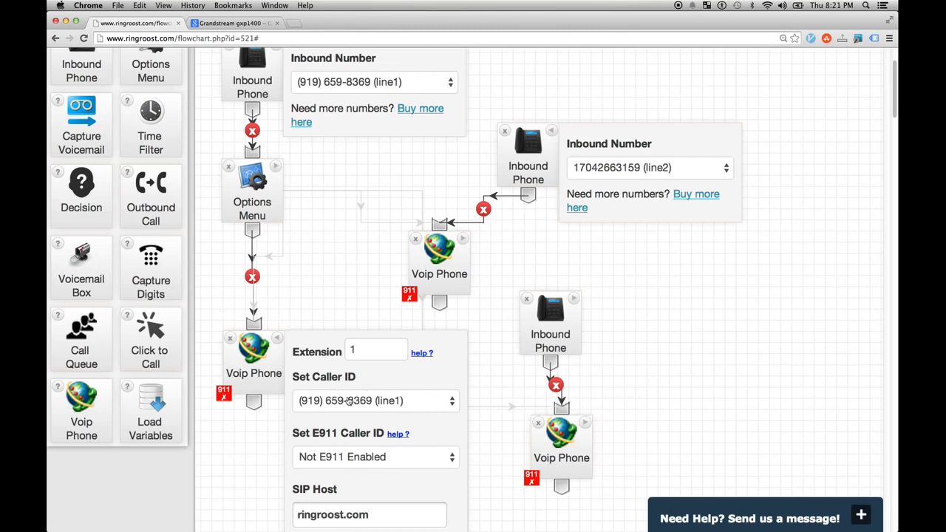
left_click(277, 338)
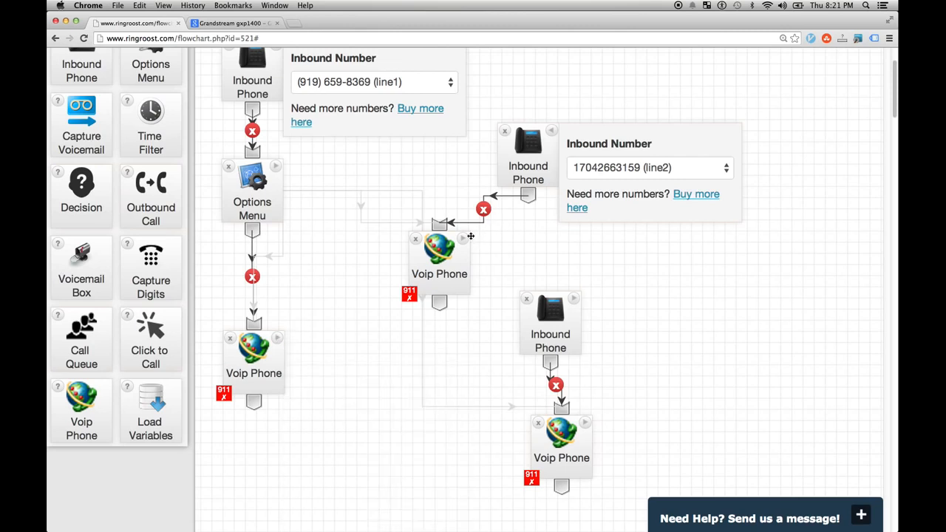
left_click(463, 244)
left_click_drag(533, 317, 780, 398)
left_click(598, 303)
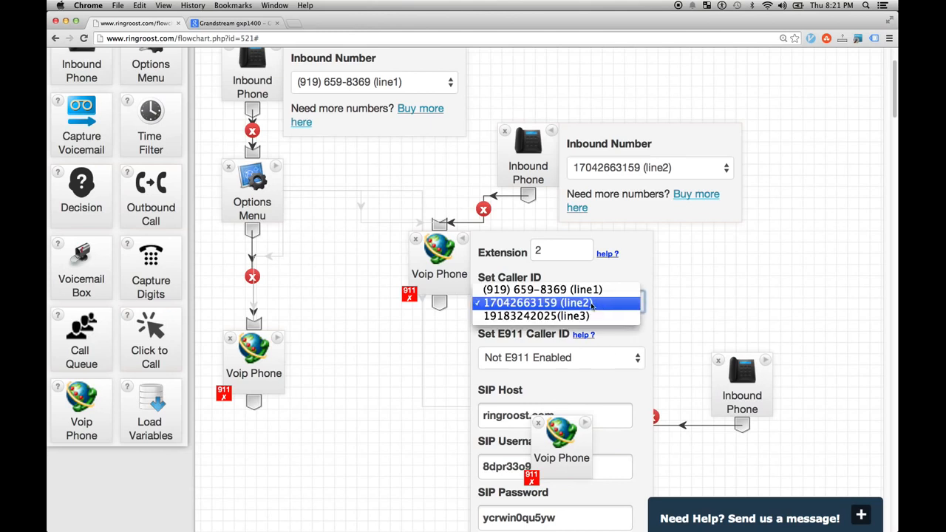
left_click(599, 303)
left_click(461, 246)
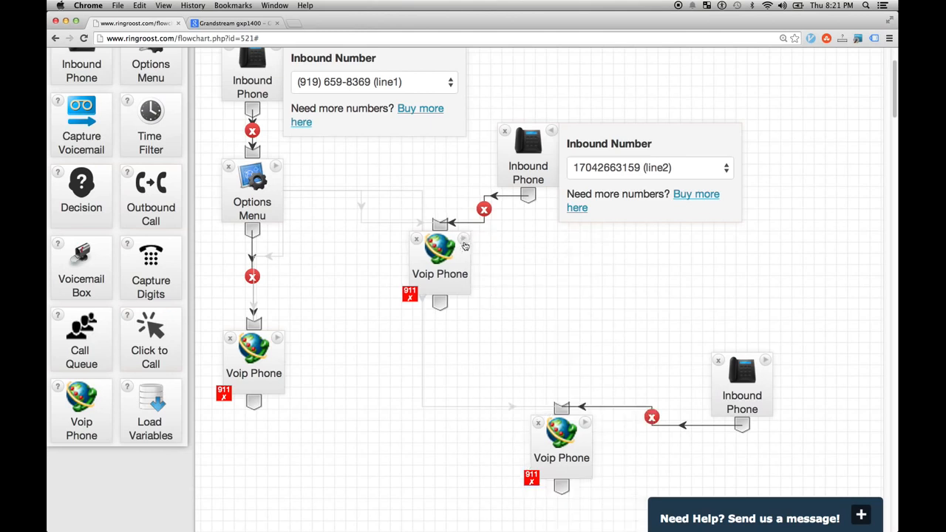
left_click_drag(563, 432, 639, 348)
left_click(579, 331)
left_click(669, 342)
left_click(671, 364)
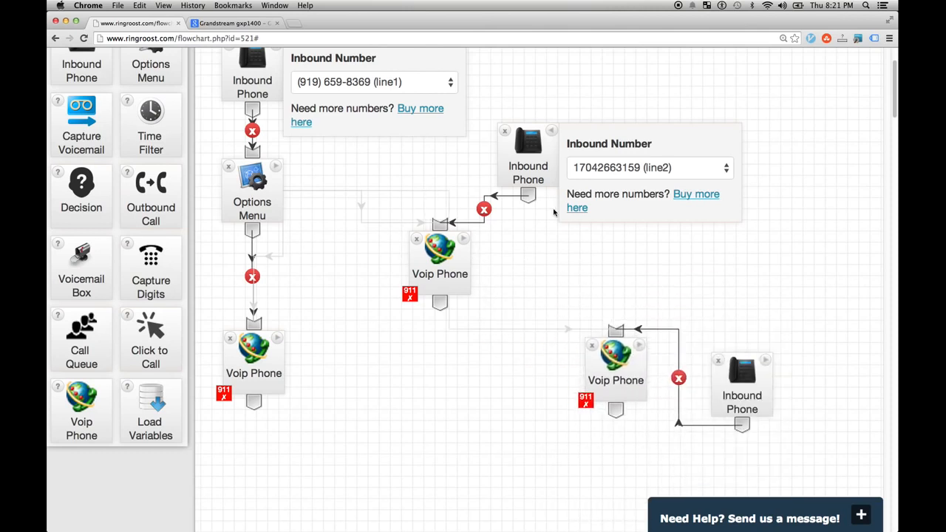
- Shift the middle Voip Phone down-right and save the call flow diagram
left_click_drag(448, 267, 459, 294)
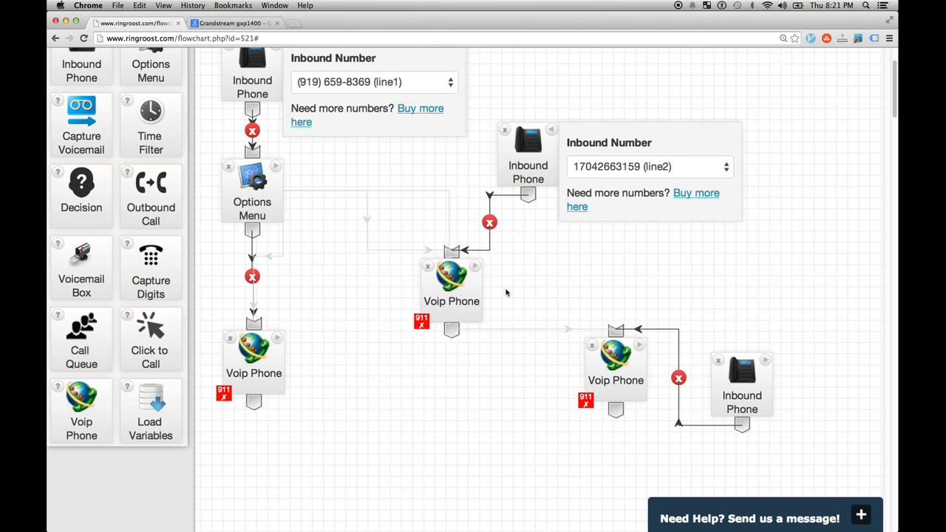
scroll(824, 104, "down", 3)
scroll(830, 111, "up", 5)
left_click(827, 69)
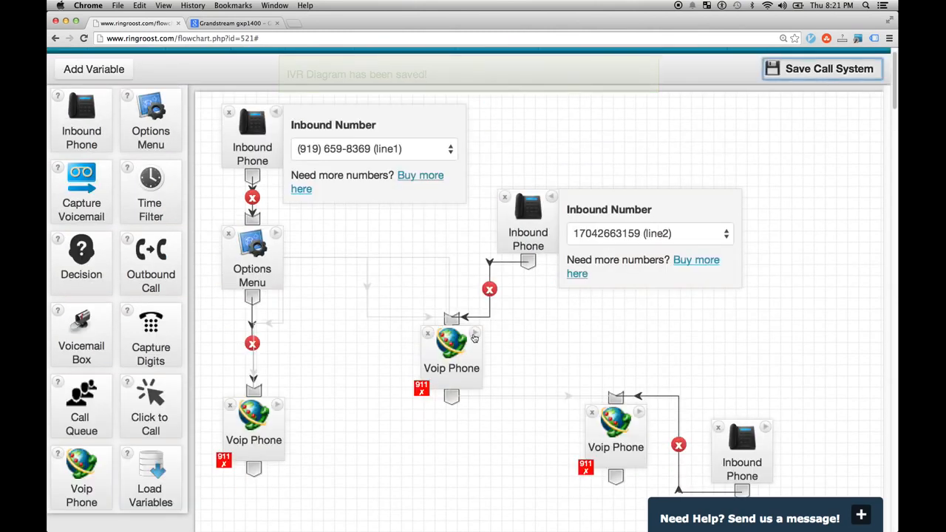
scroll(421, 255, "up", 1)
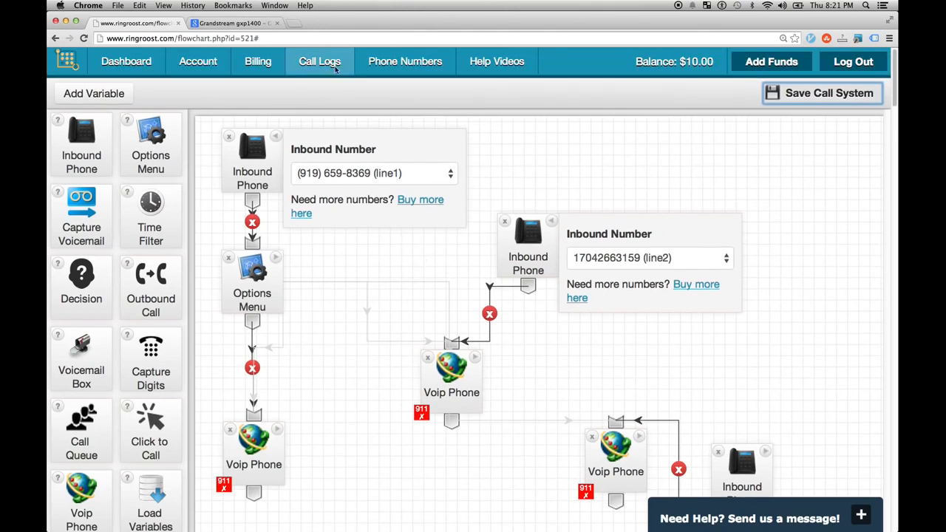
- Try enabling E911 on the line2 number, then dismiss the E911 terms without agreeing
left_click(405, 61)
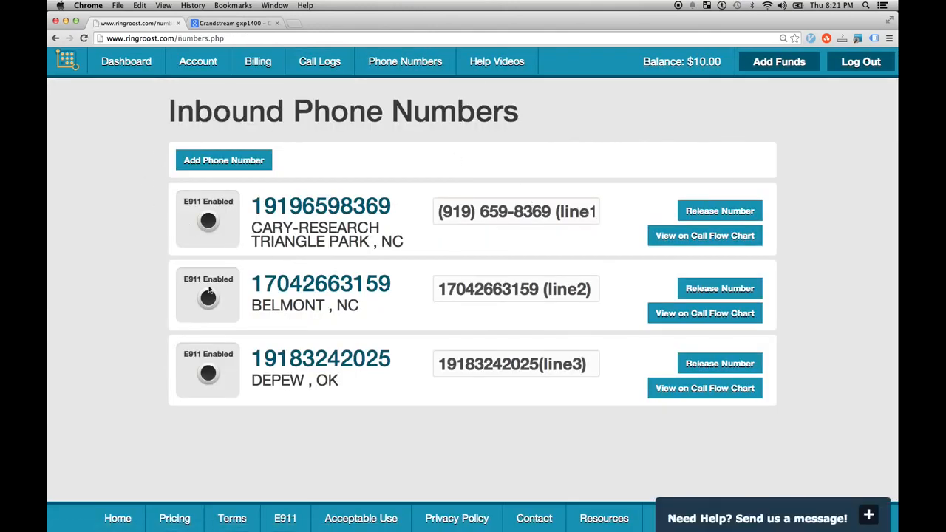
left_click(209, 310)
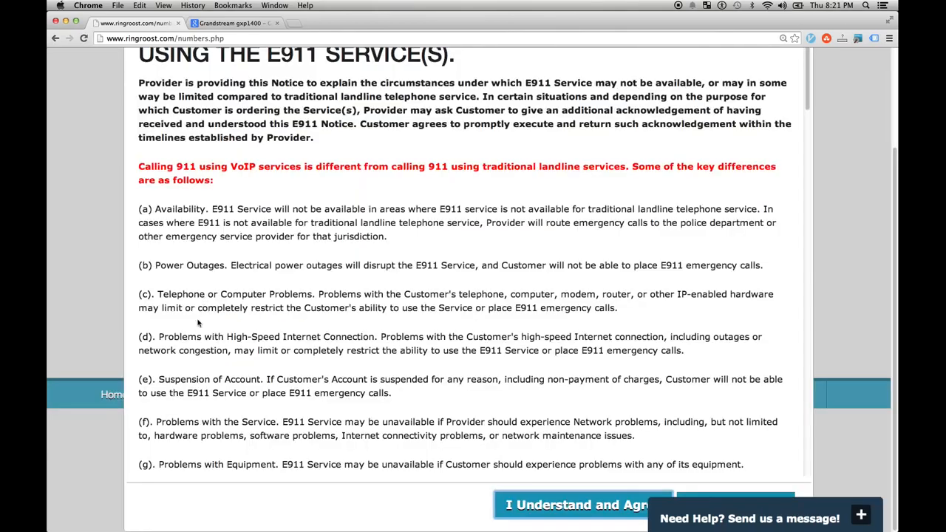
scroll(260, 296, "down", 10)
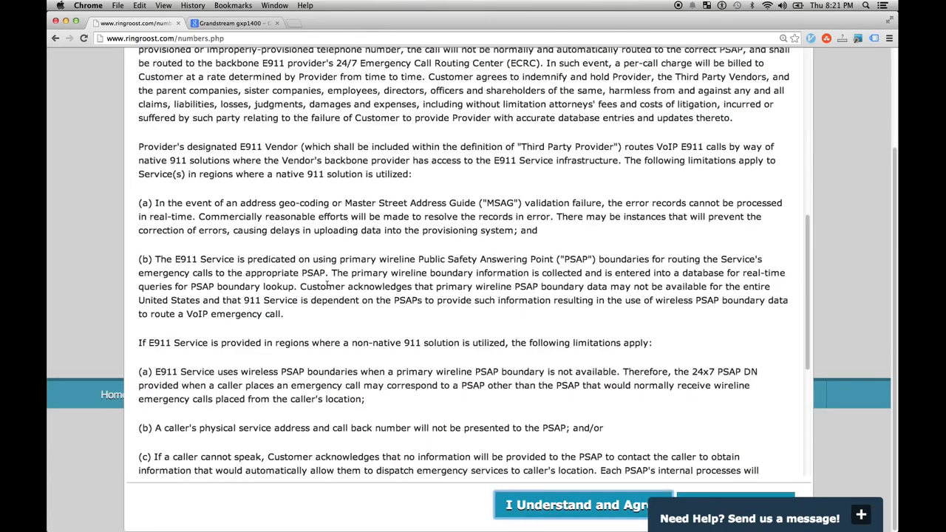
scroll(257, 167, "up", 15)
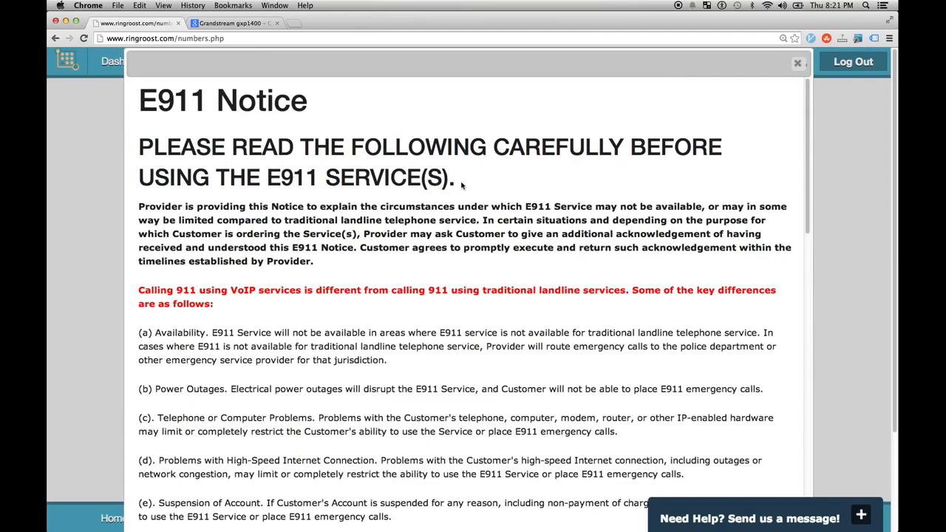
scroll(301, 232, "down", 15)
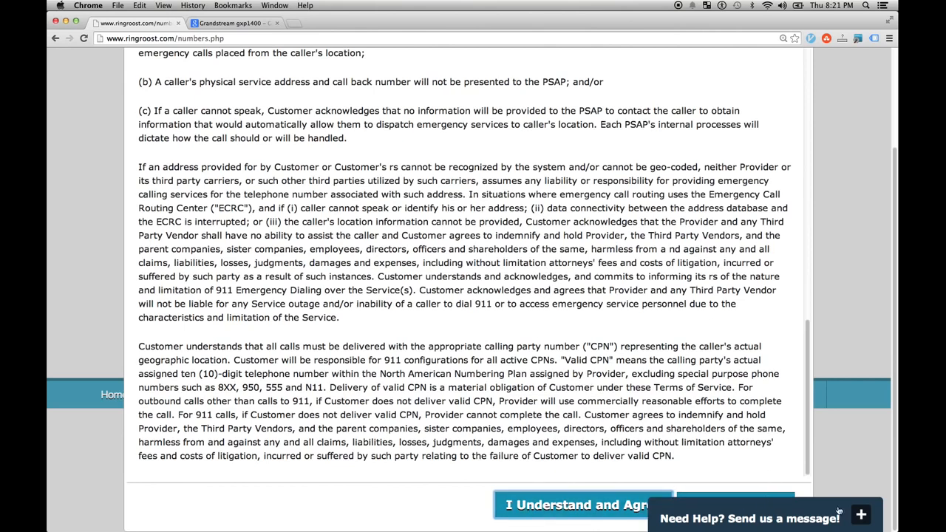
left_click(753, 496)
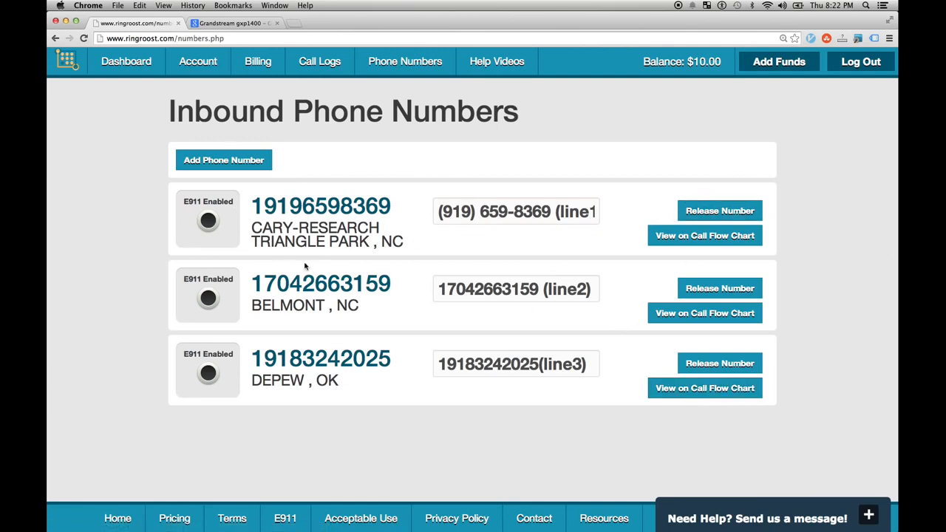
- Enable E911 on line2, accept the terms, and enter the subscriber name and street address
left_click(208, 299)
left_click(590, 504)
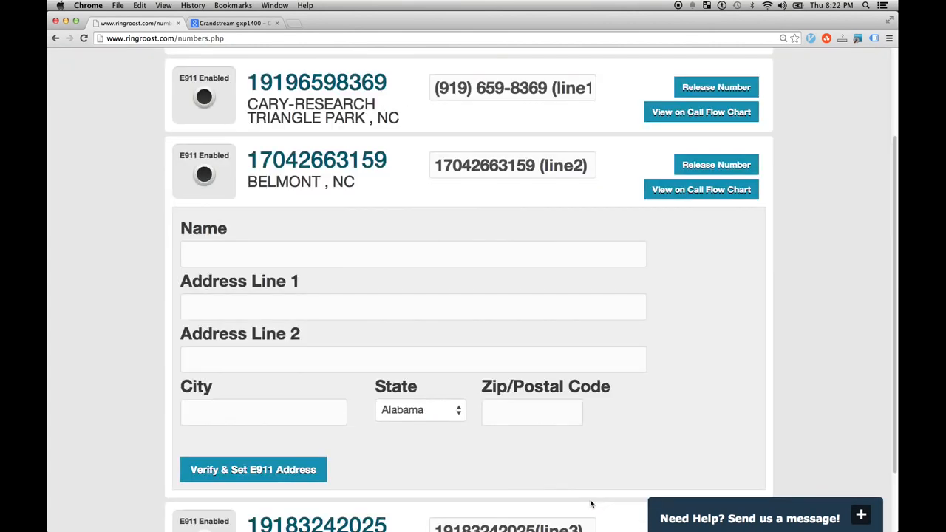
left_click(258, 250)
key("Tab")
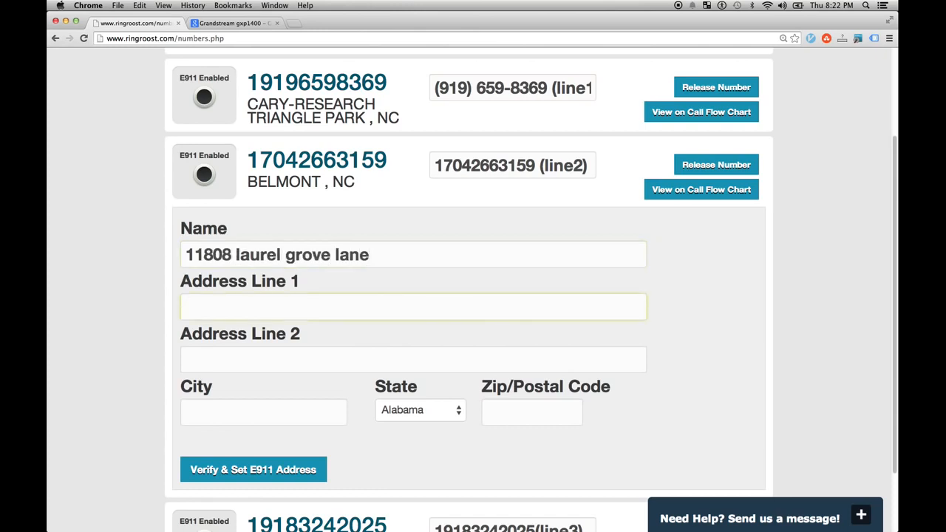
type("charlotte")
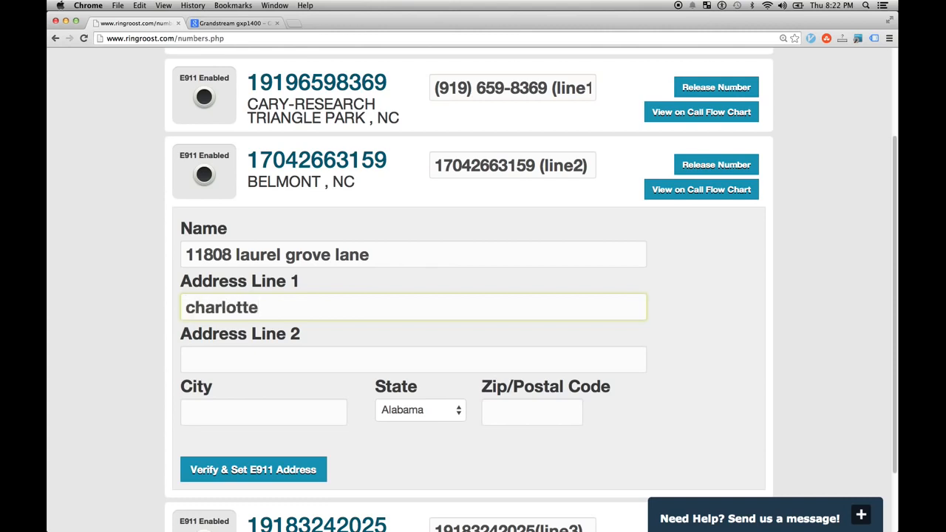
key("BackSpace")
key("BackSpace")
key("BackSpace")
key("BackSpace")
key("BackSpace")
key("BackSpace")
key("BackSpace")
key("BackSpace")
key("BackSpace")
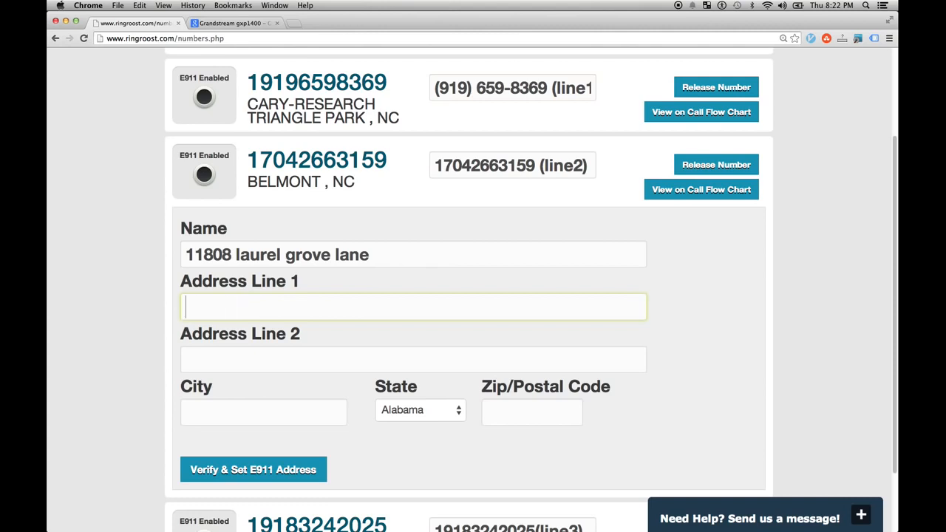
left_click_drag(371, 255, 105, 254)
key("super+c")
left_click(213, 305)
key("super+v")
left_click_drag(373, 255, 175, 256)
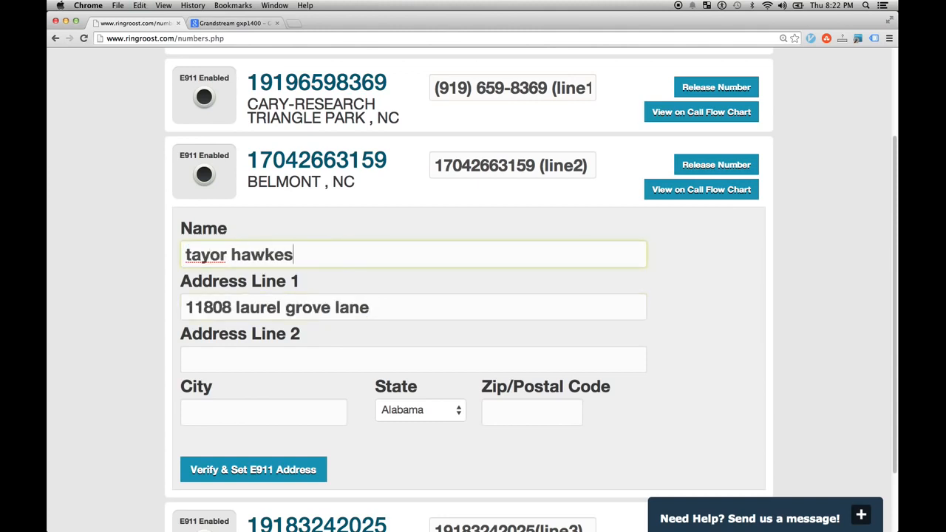
- Fill in the city, state (North Carolina) and zip code, then verify and set the E911 address
left_click(209, 401)
type("charlotte")
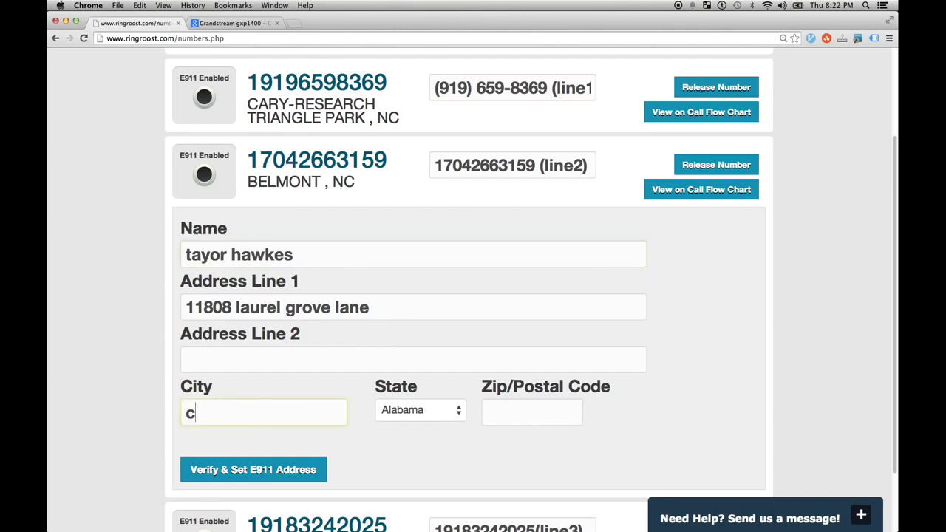
key("Tab")
type("nor")
left_click(500, 418)
type("28226")
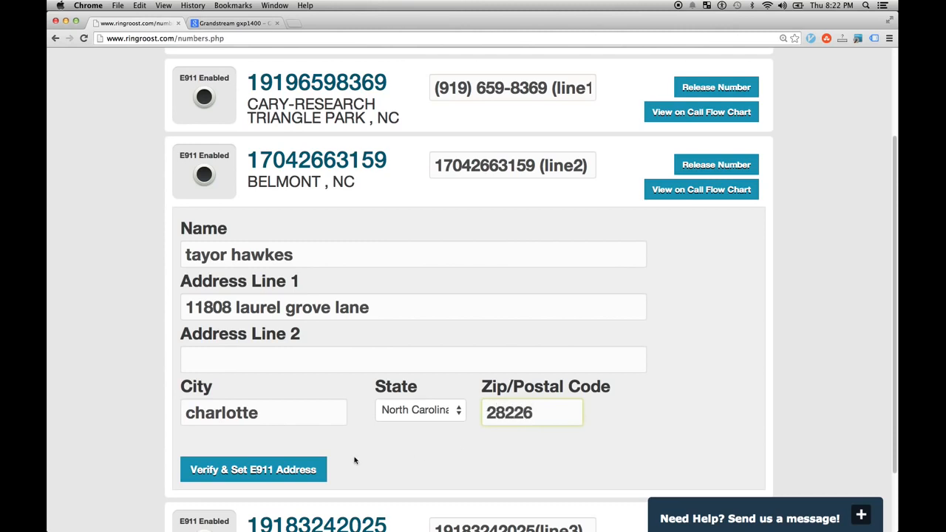
left_click(275, 471)
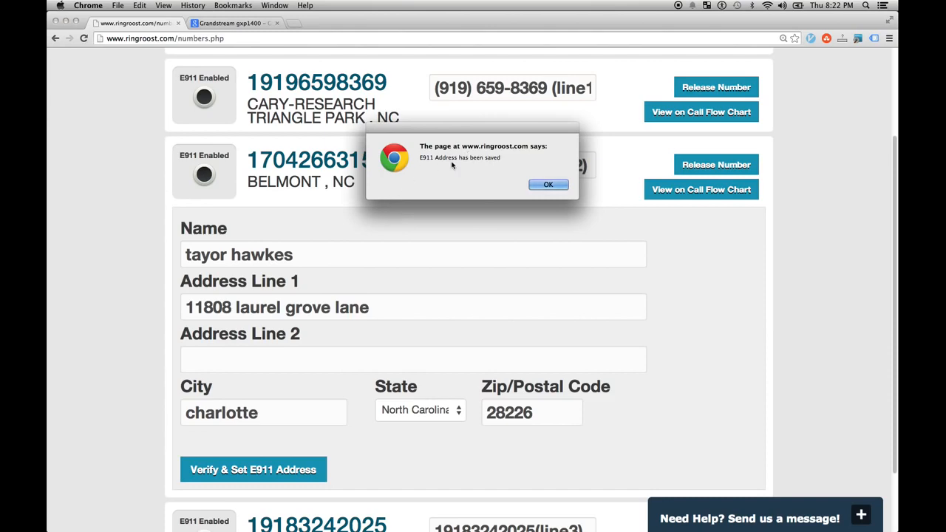
- Dismiss the address-saved alert and confirm line2 shows E911 enabled with its address details
left_click_drag(512, 155, 419, 158)
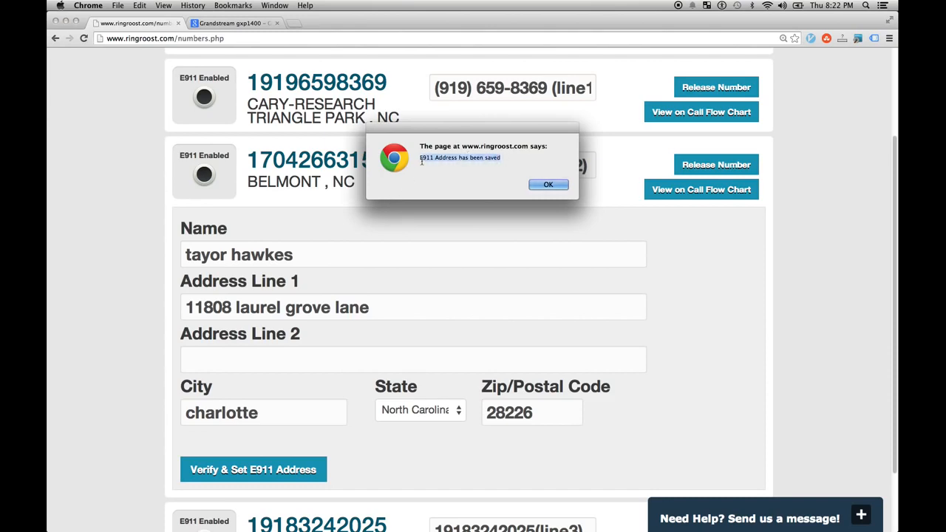
left_click(547, 185)
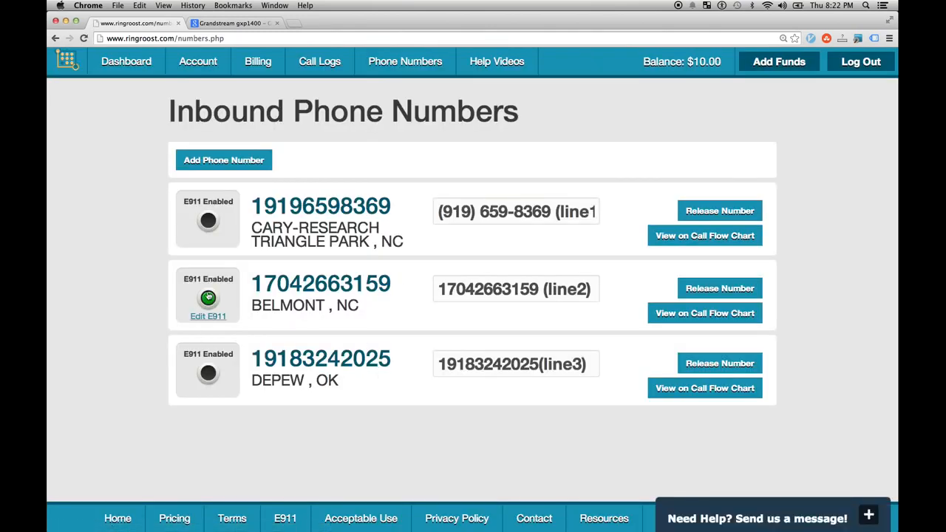
left_click_drag(443, 288, 539, 289)
left_click(539, 289)
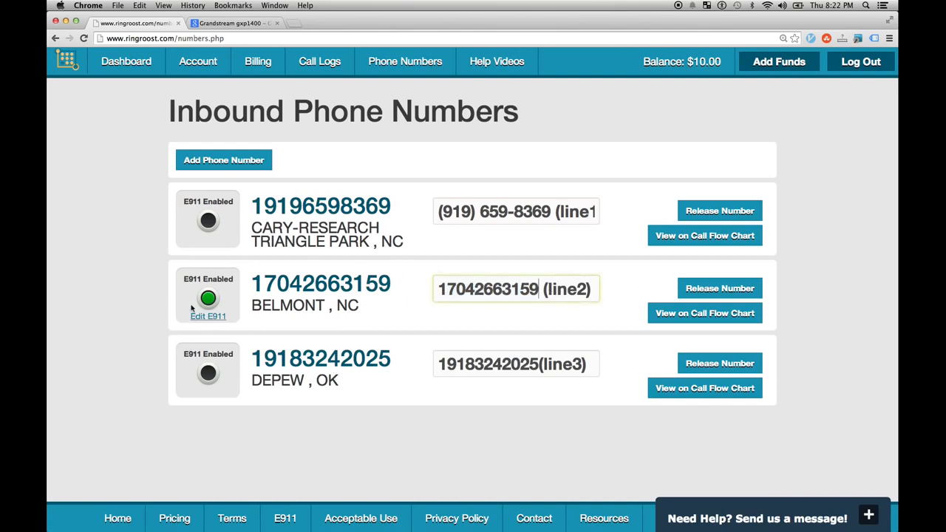
left_click_drag(595, 288, 378, 275)
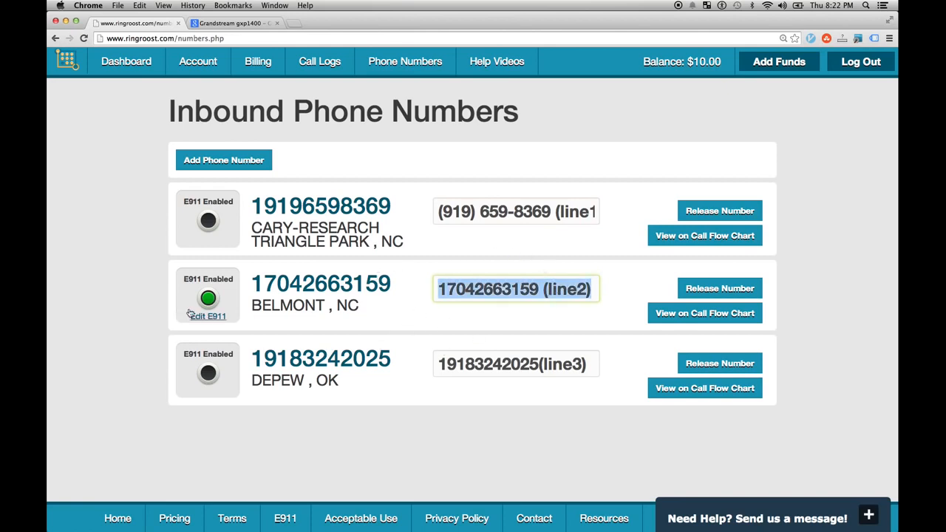
left_click_drag(362, 307, 316, 297)
left_click(360, 310)
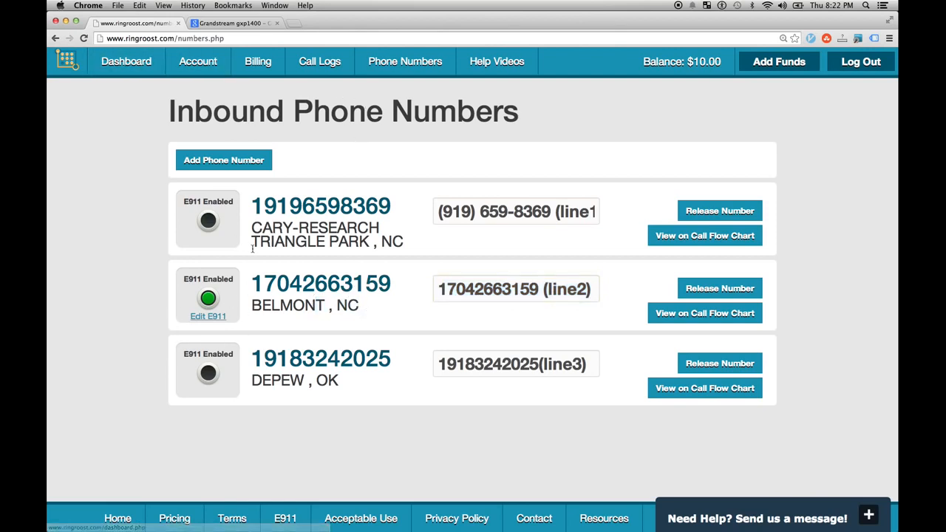
left_click(202, 318)
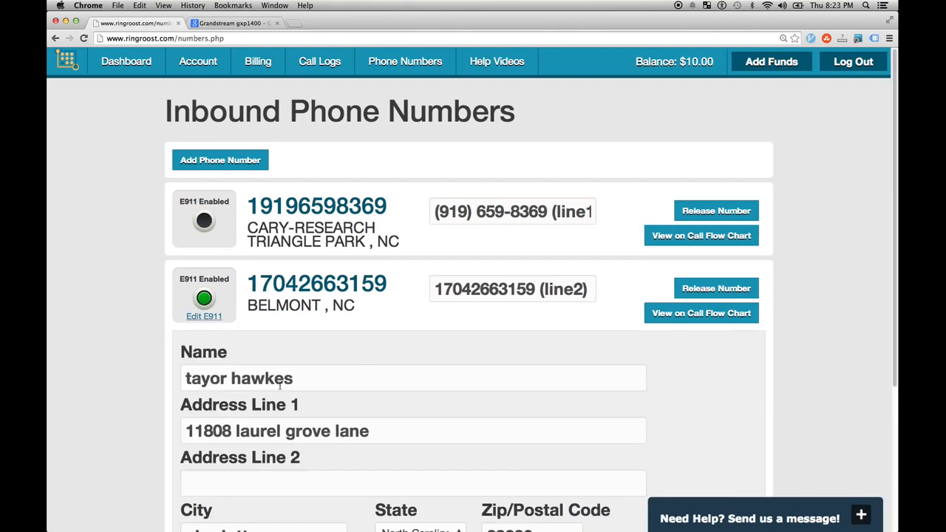
scroll(292, 392, "down", 5)
scroll(292, 392, "up", 5)
- Go to the Dashboard and open the My PBX call-flow chart
left_click(126, 61)
left_click(755, 299)
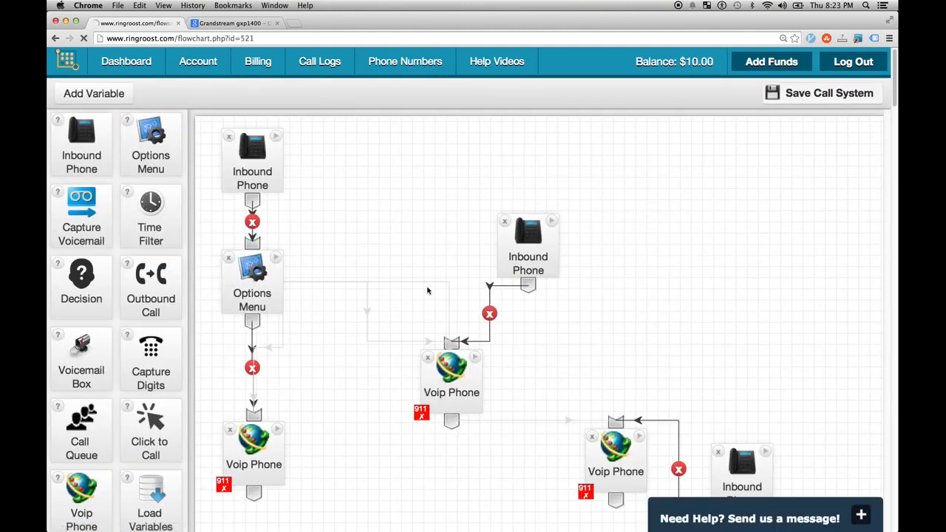
scroll(427, 290, "down", 1)
- Zoom the flowchart page in to 200%
left_click_drag(540, 232, 536, 225)
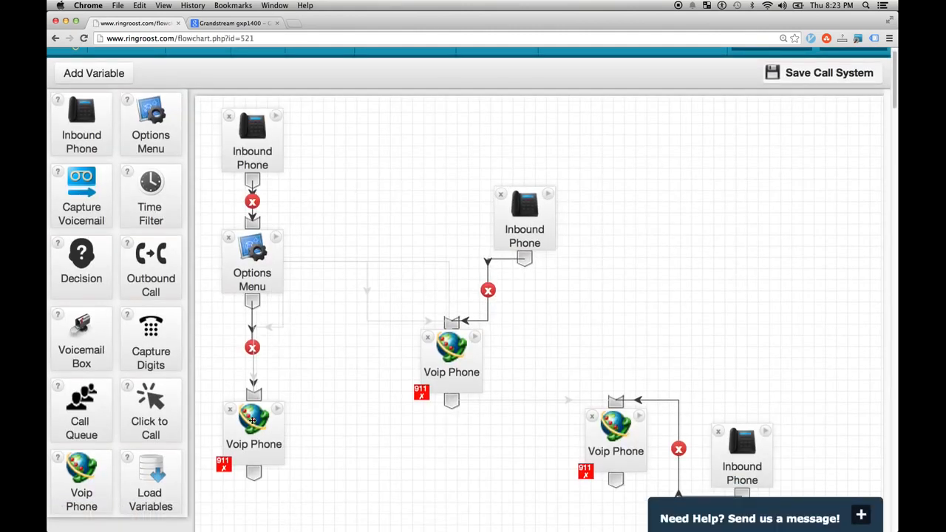
scroll(413, 317, "up", 1)
scroll(294, 404, "down", 1)
scroll(266, 421, "down", 3)
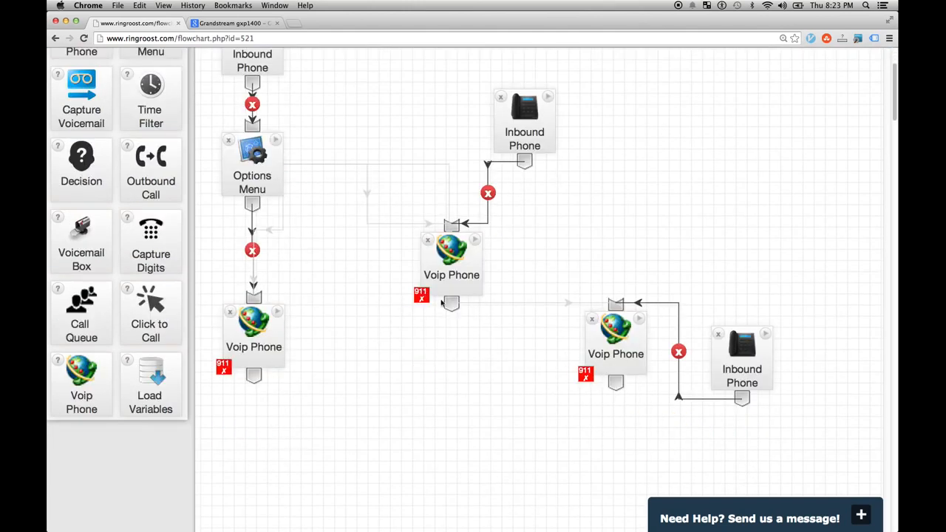
scroll(321, 314, "down", 1)
key("super+equal")
key("super+equal")
scroll(367, 376, "down", 8)
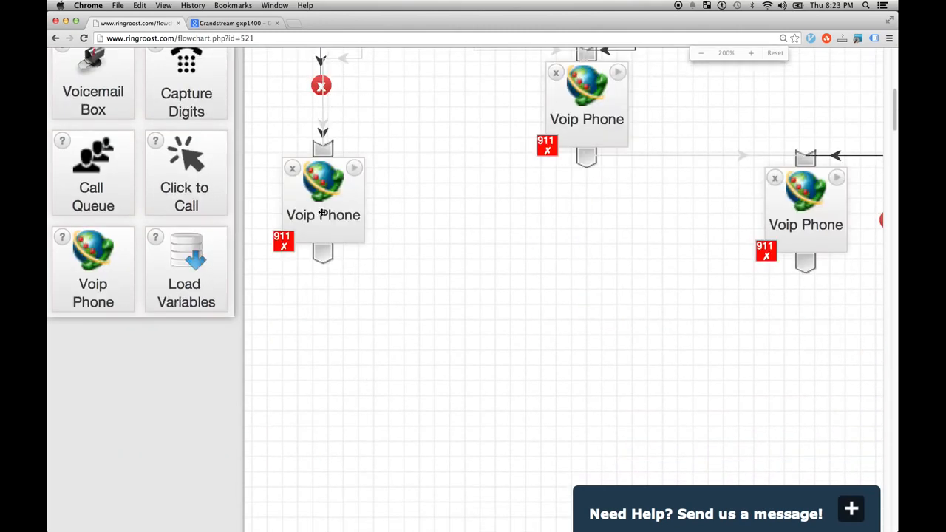
left_click(355, 168)
scroll(398, 274, "down", 2)
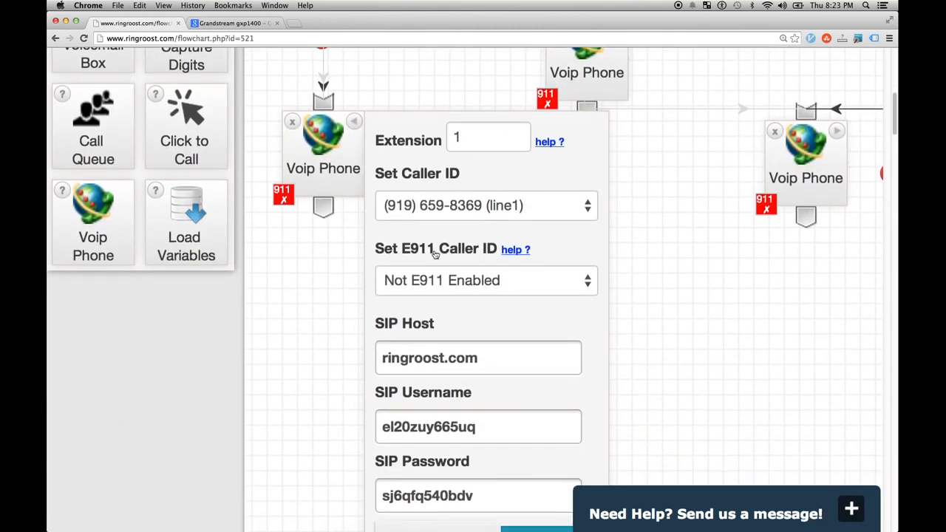
left_click(568, 285)
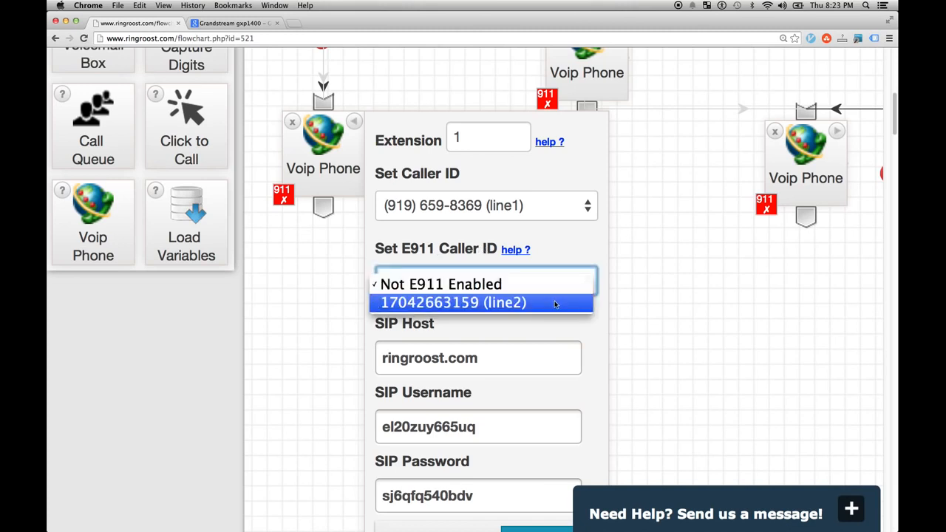
left_click(555, 304)
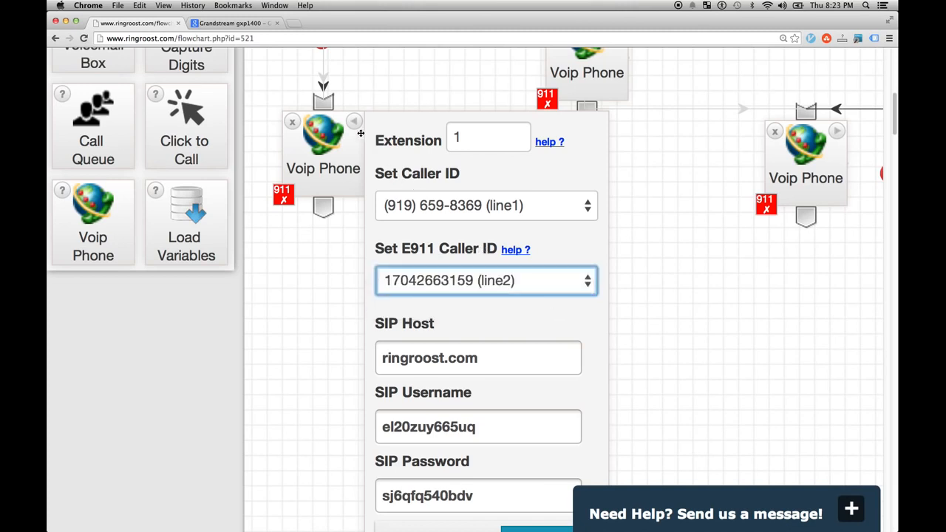
scroll(384, 183, "up", 3)
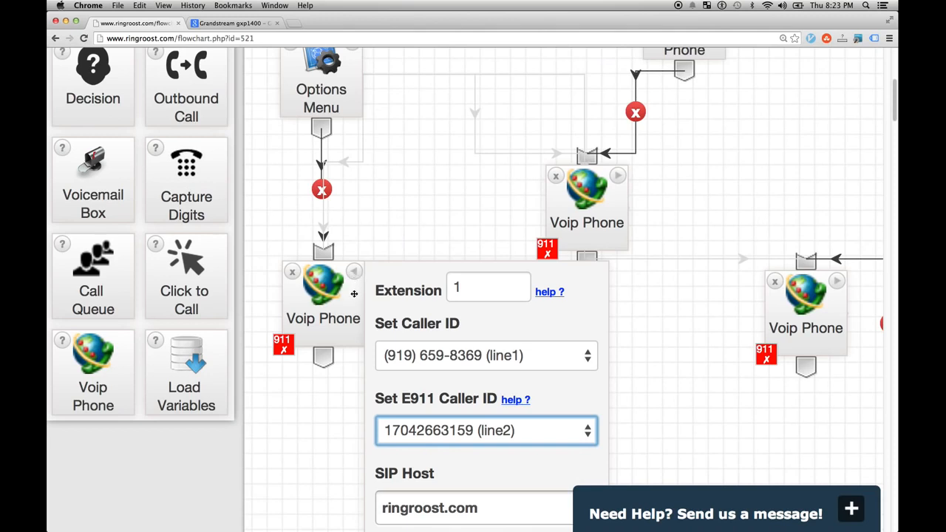
left_click_drag(354, 290, 351, 305)
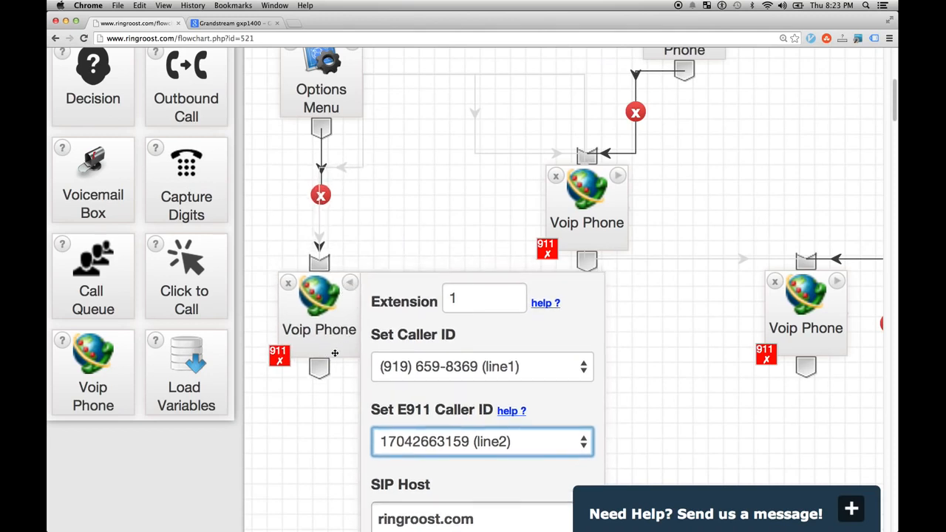
scroll(336, 361, "down", 1)
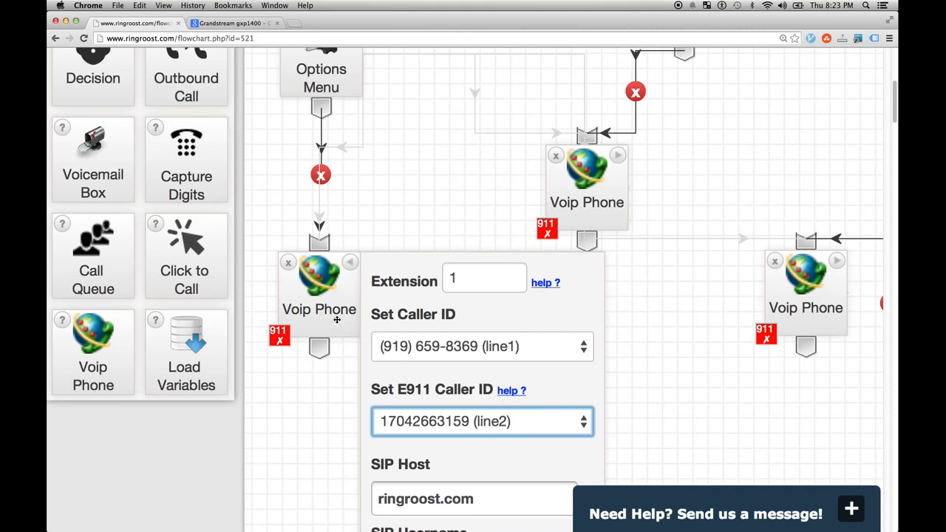
- Set the middle Voip Phone (extension 2) E911 Caller ID to line2
left_click(352, 264)
left_click(619, 155)
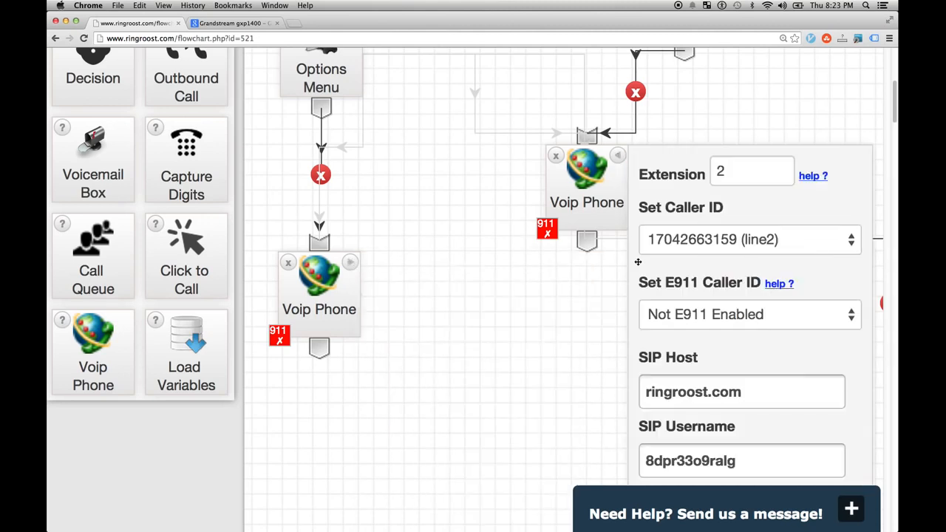
left_click(788, 312)
left_click(783, 334)
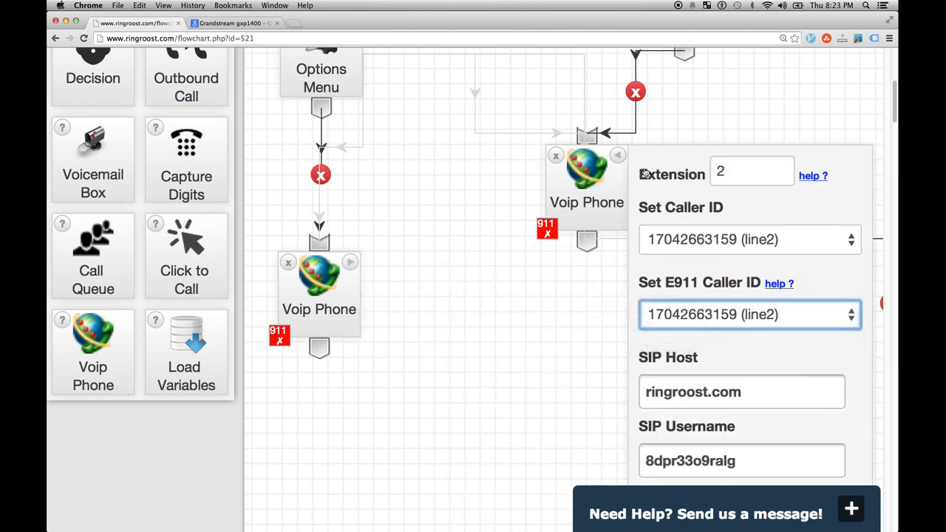
left_click(619, 155)
left_click_drag(830, 268, 754, 251)
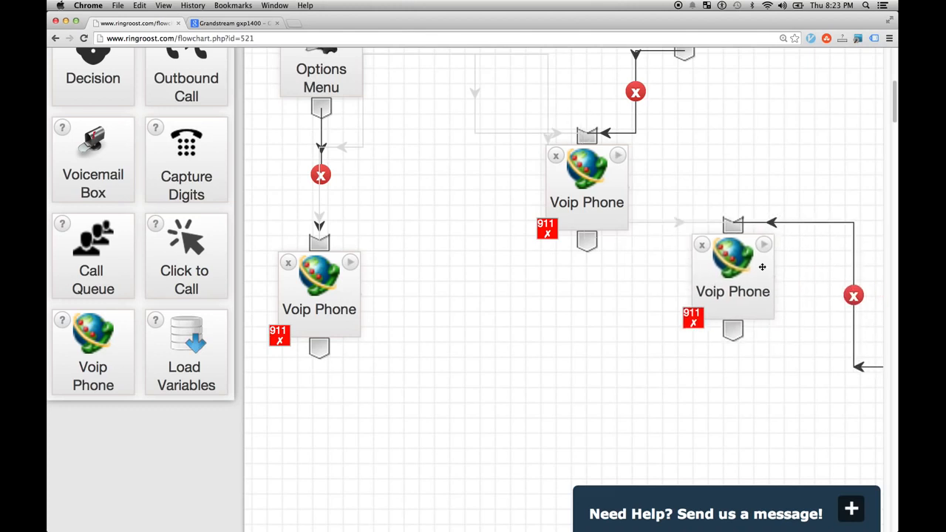
left_click_drag(570, 174, 526, 172)
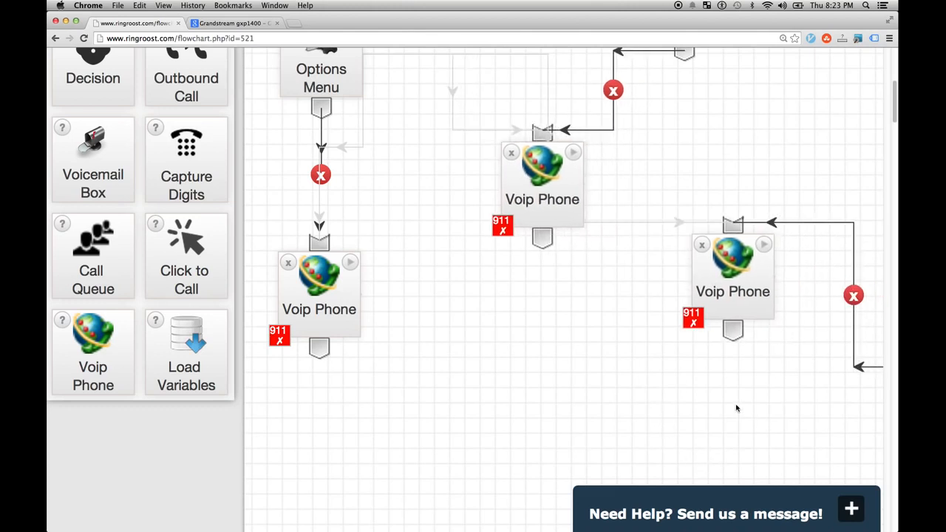
left_click(764, 255)
left_click_drag(748, 267, 569, 205)
left_click(807, 272)
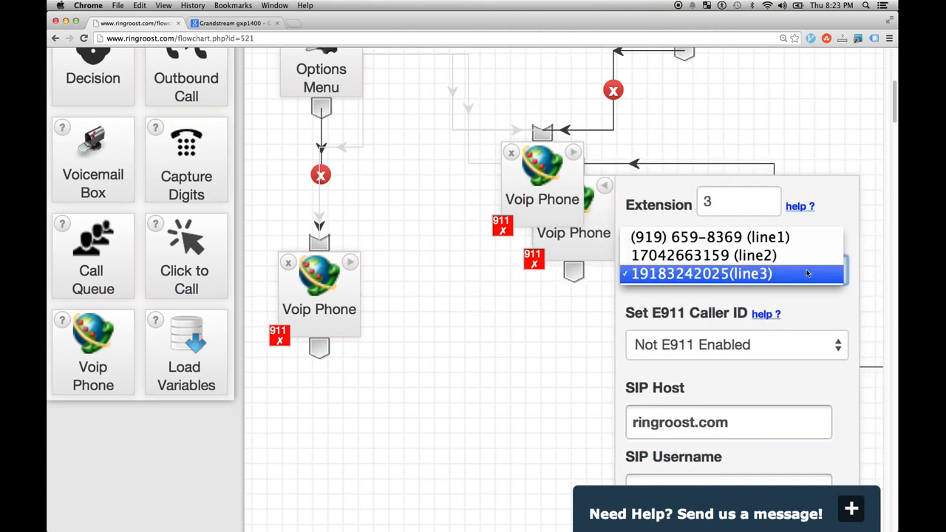
left_click(826, 302)
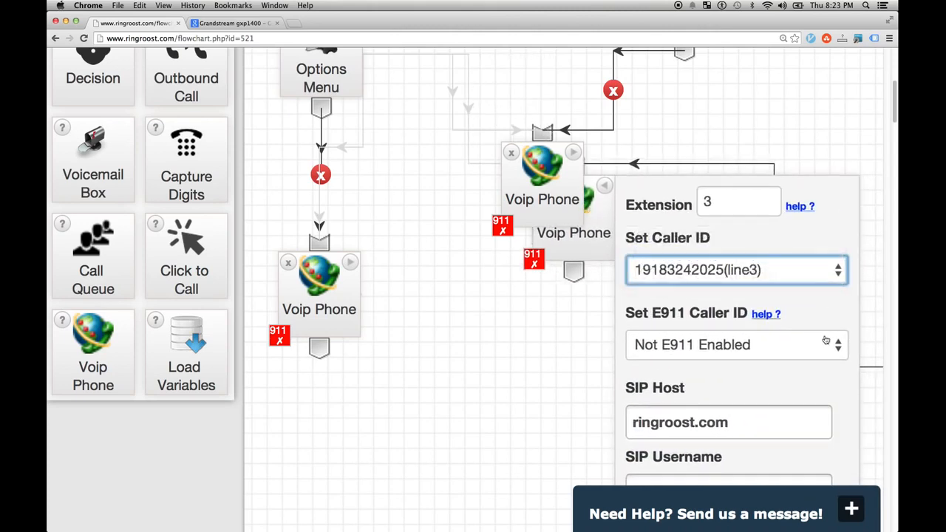
left_click(820, 346)
left_click(816, 367)
left_click_drag(599, 207, 741, 313)
left_click(688, 290)
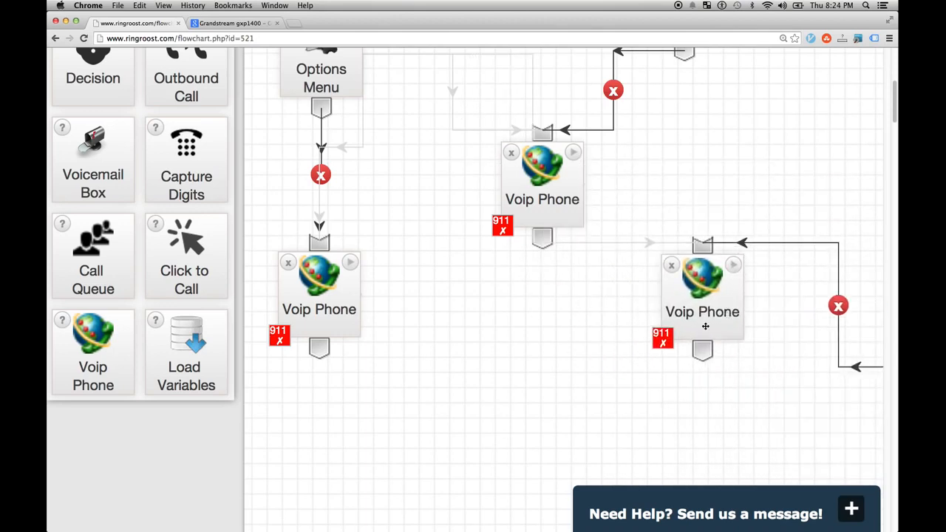
- Save the call system and check the three Voip Phone nodes' green 911 marks
scroll(701, 315, "up", 5)
scroll(744, 350, "down", 5)
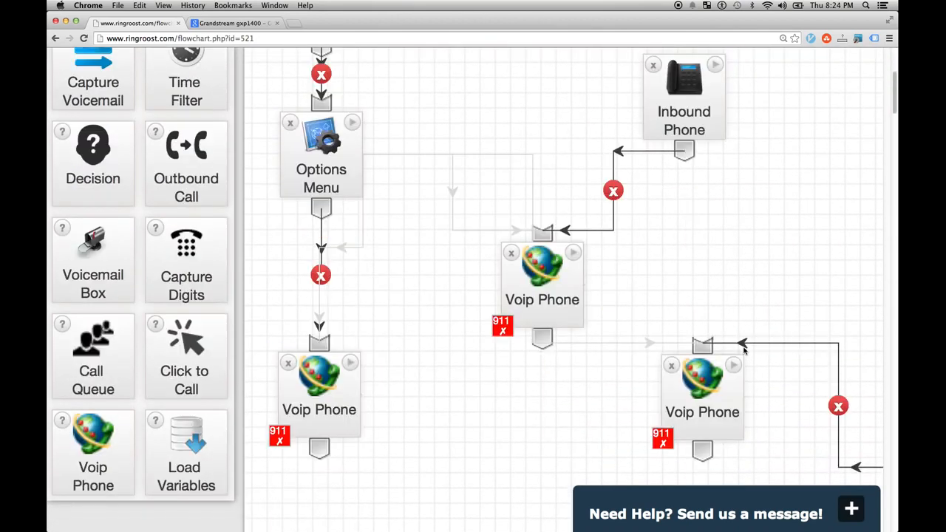
scroll(745, 341, "up", 2)
scroll(745, 334, "up", 3)
scroll(744, 332, "down", 3)
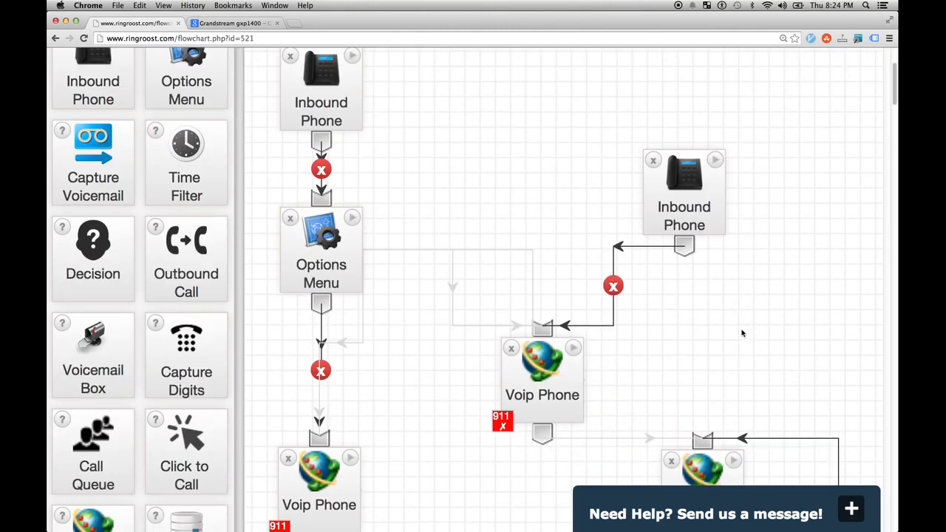
scroll(468, 432, "down", 1)
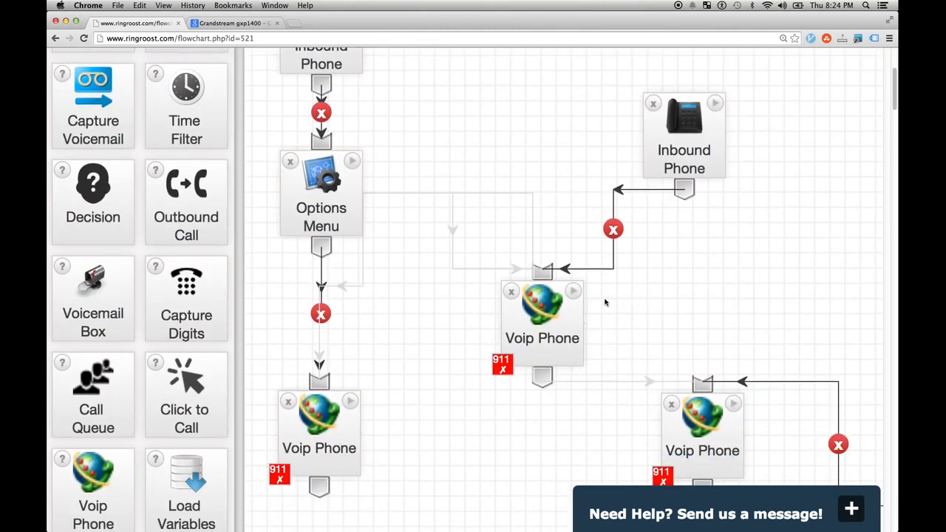
scroll(636, 359, "up", 5)
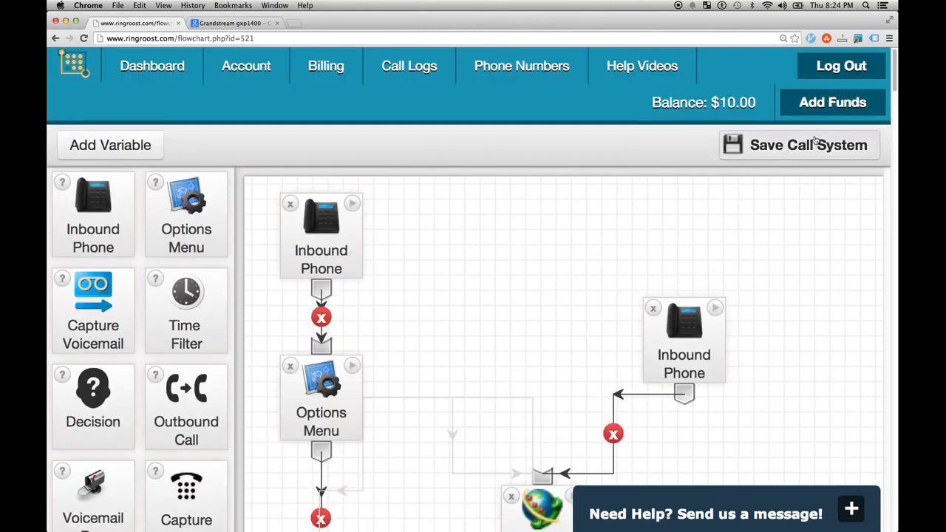
left_click(815, 149)
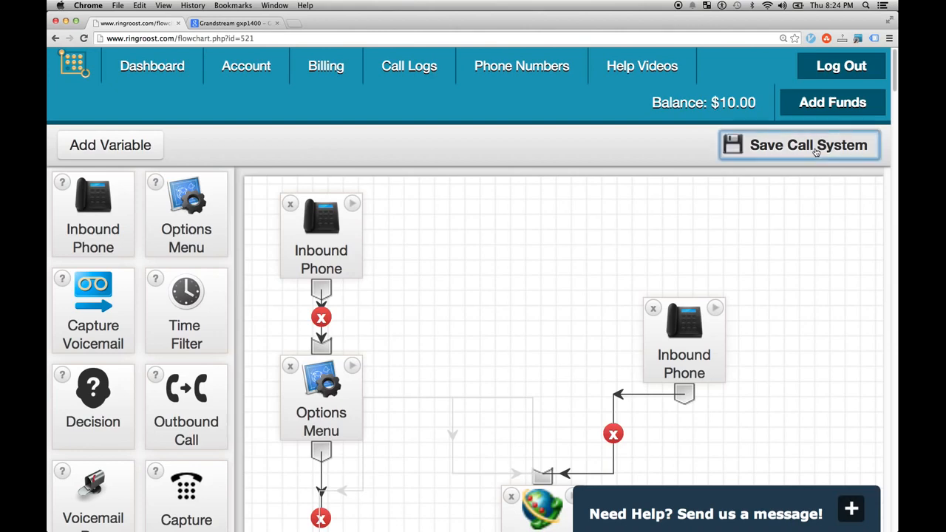
scroll(469, 321, "down", 7)
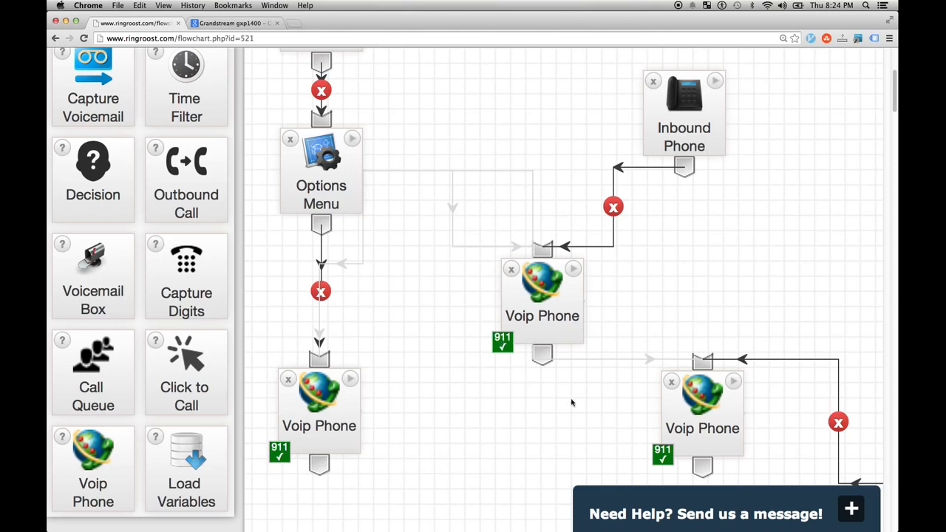
- Review the left Voip Phone's settings and E911 help text
left_click(350, 381)
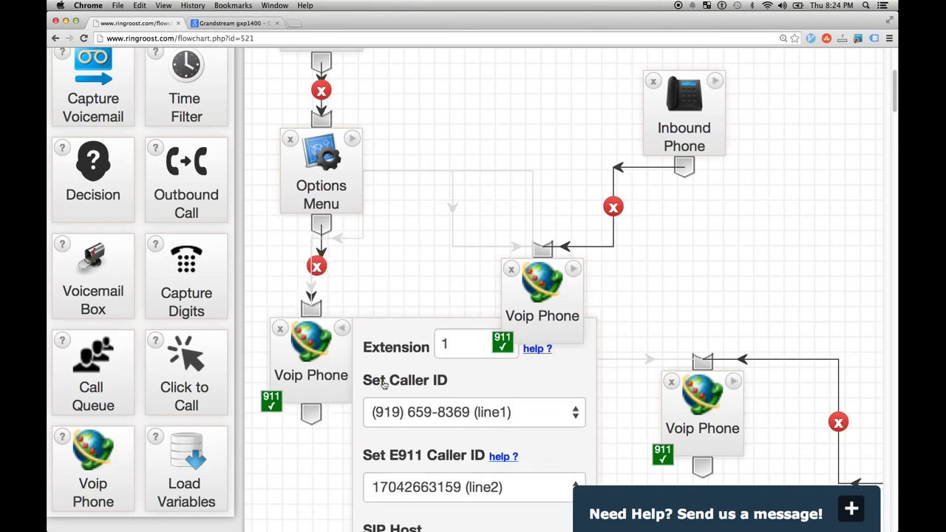
scroll(379, 388, "down", 1)
scroll(367, 384, "down", 1)
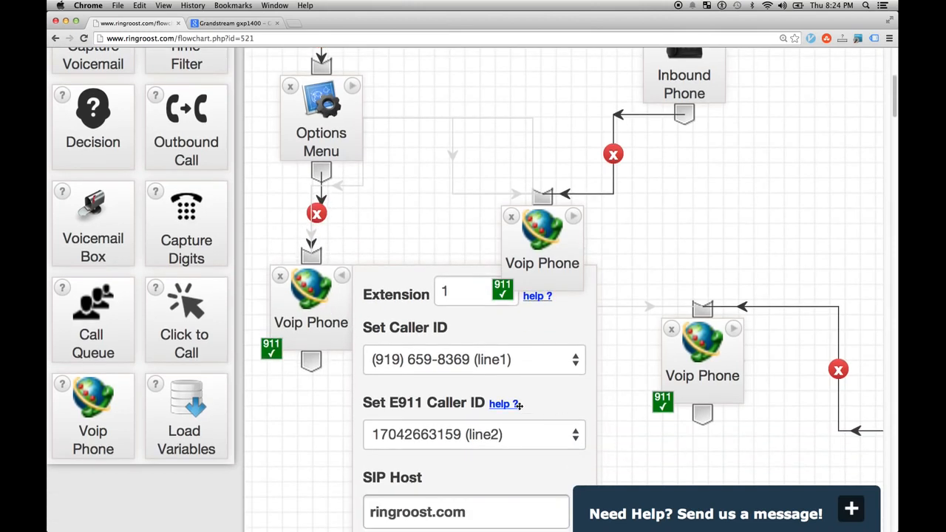
mouse_move(518, 404)
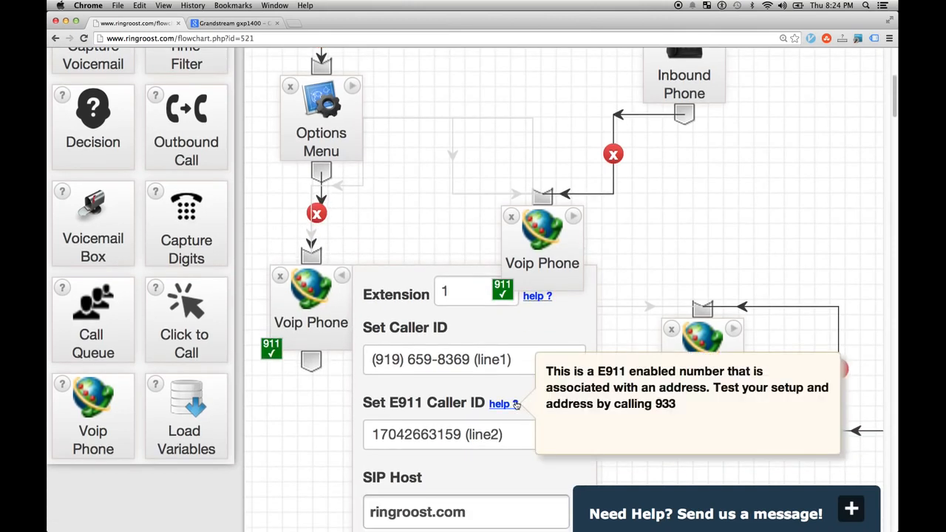
left_click(341, 276)
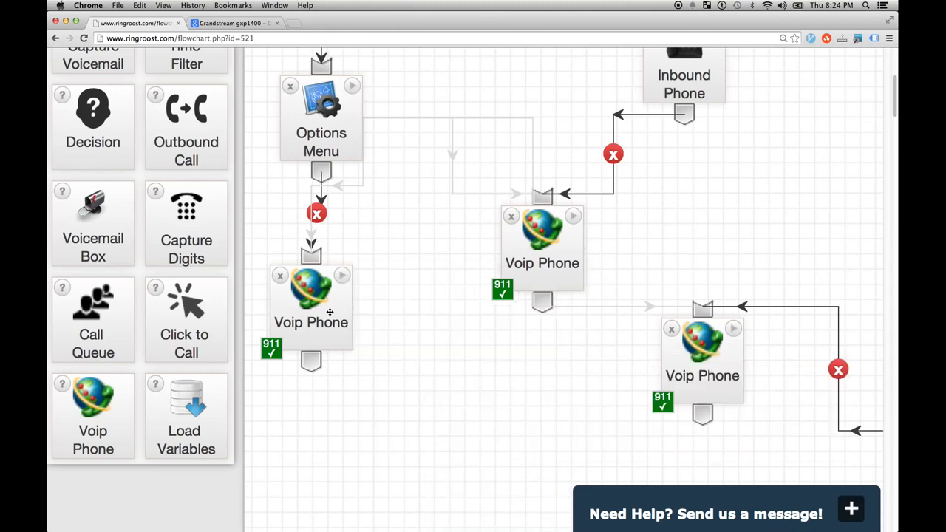
- Move the left Voip Phone node down and right, then recheck its settings
left_click_drag(328, 314, 346, 345)
scroll(484, 338, "up", 4)
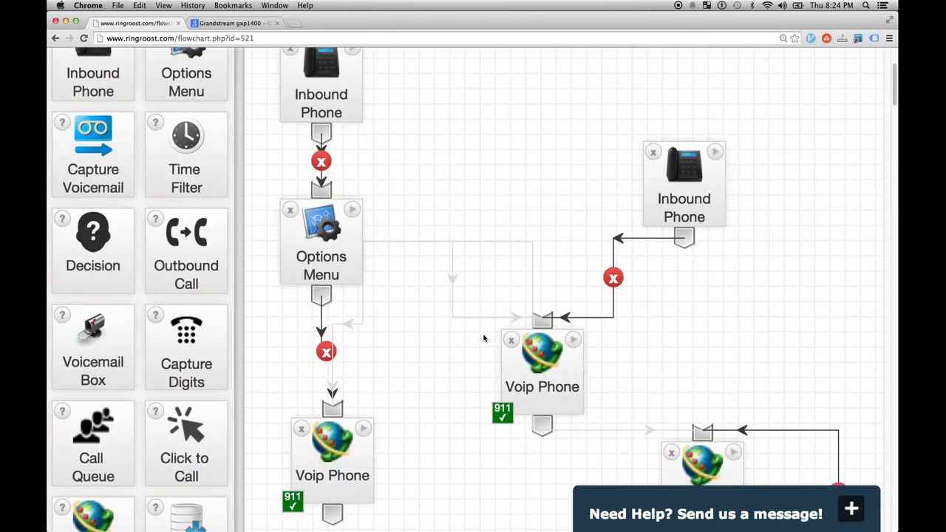
left_click_drag(535, 359, 546, 359)
scroll(414, 411, "up", 1)
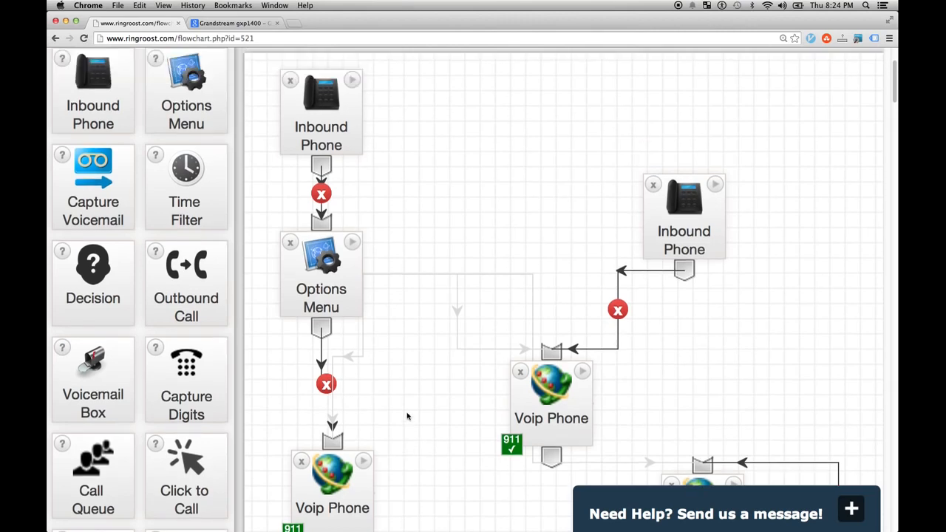
scroll(418, 381, "down", 2)
left_click(363, 389)
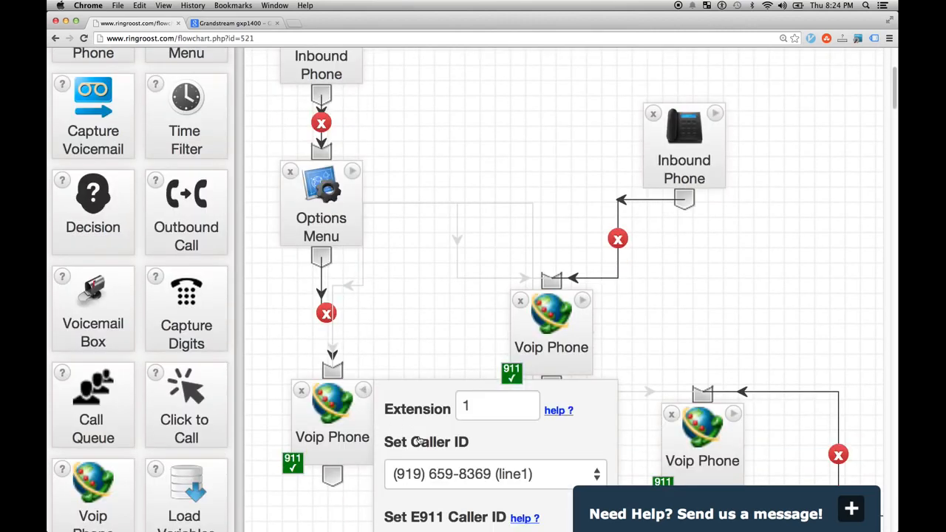
scroll(467, 476, "down", 3)
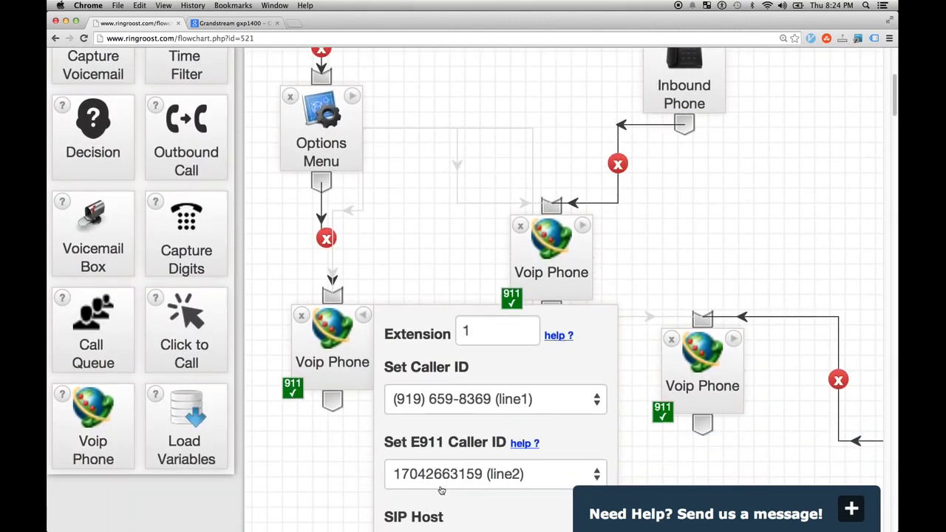
left_click(362, 316)
scroll(398, 326, "up", 8)
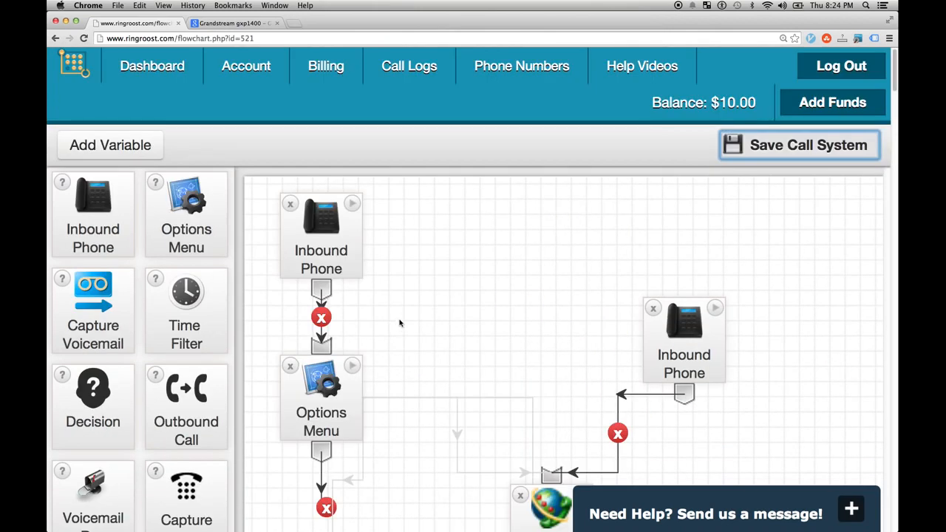
- Zoom the page back out to 100% and line the Inbound Phones up along the top row
left_click_drag(665, 339, 541, 244)
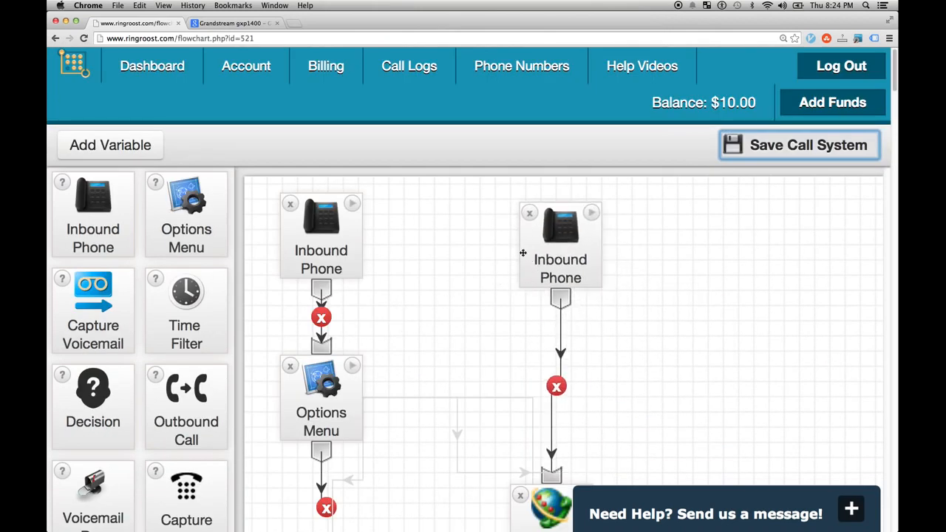
key("super+minus")
key("super+minus")
key("super+minus")
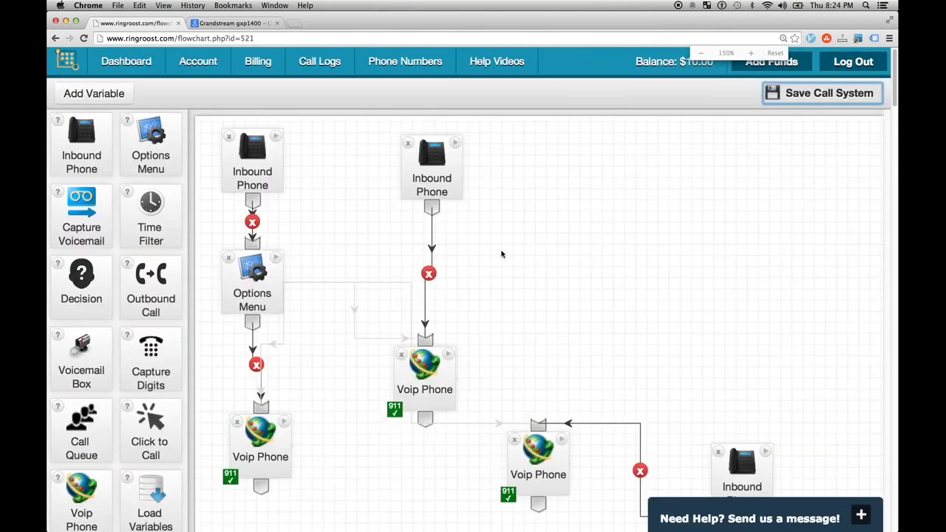
key("super+minus")
key("super+minus")
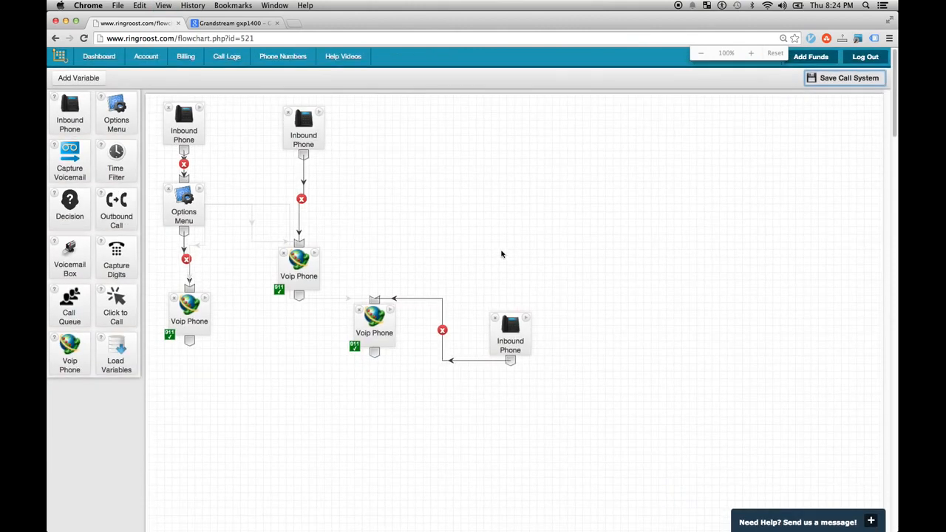
left_click_drag(372, 340, 456, 439)
left_click_drag(501, 341, 403, 134)
- Place each Voip Phone under its Inbound Phone and move the Options Menu node up
left_click_drag(458, 417, 401, 230)
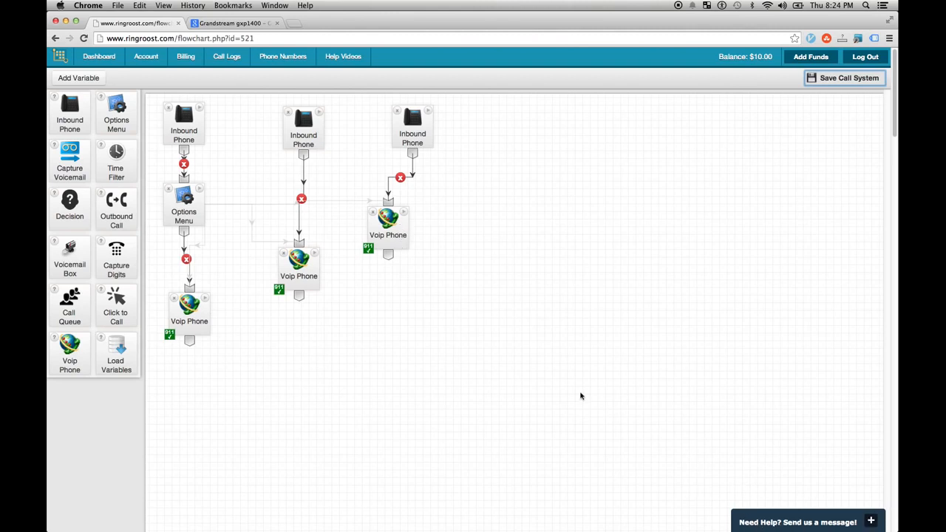
left_click_drag(398, 243, 431, 299)
left_click_drag(286, 283, 304, 295)
left_click_drag(200, 308, 208, 276)
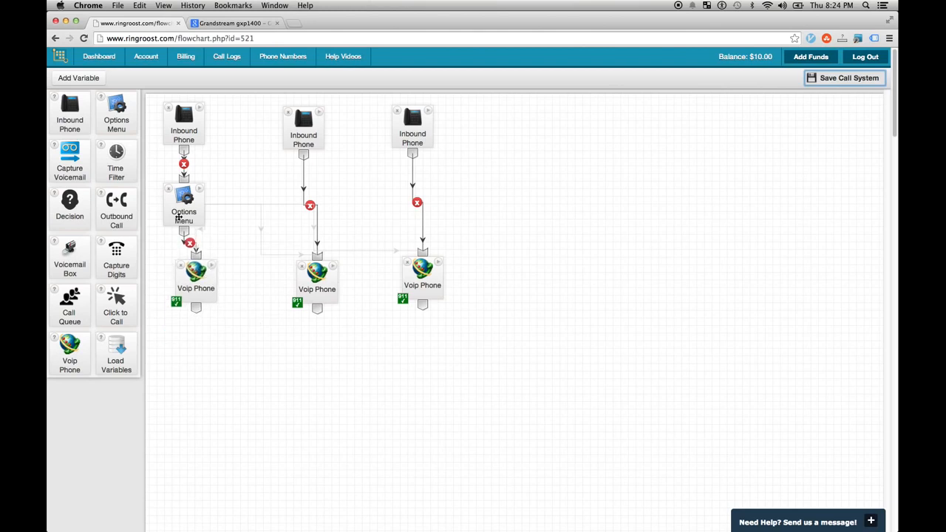
left_click_drag(179, 219, 229, 203)
left_click_drag(210, 277, 217, 286)
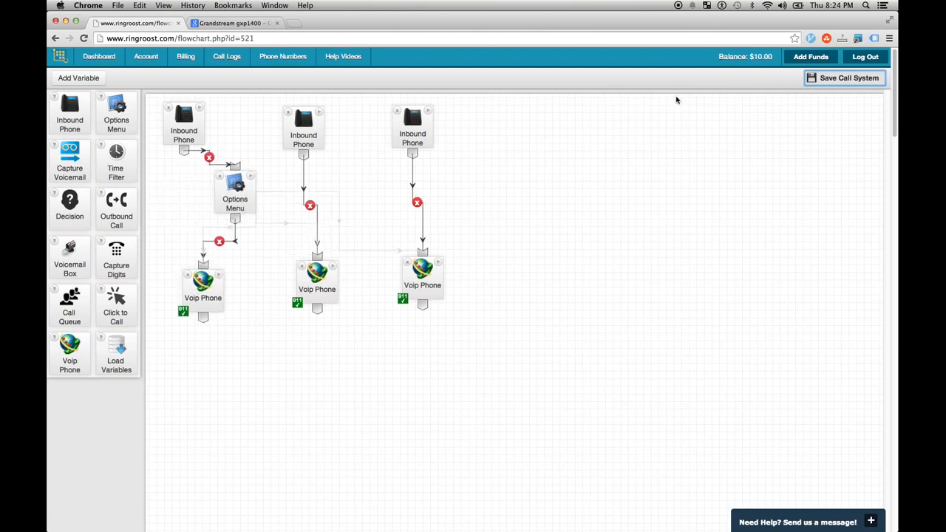